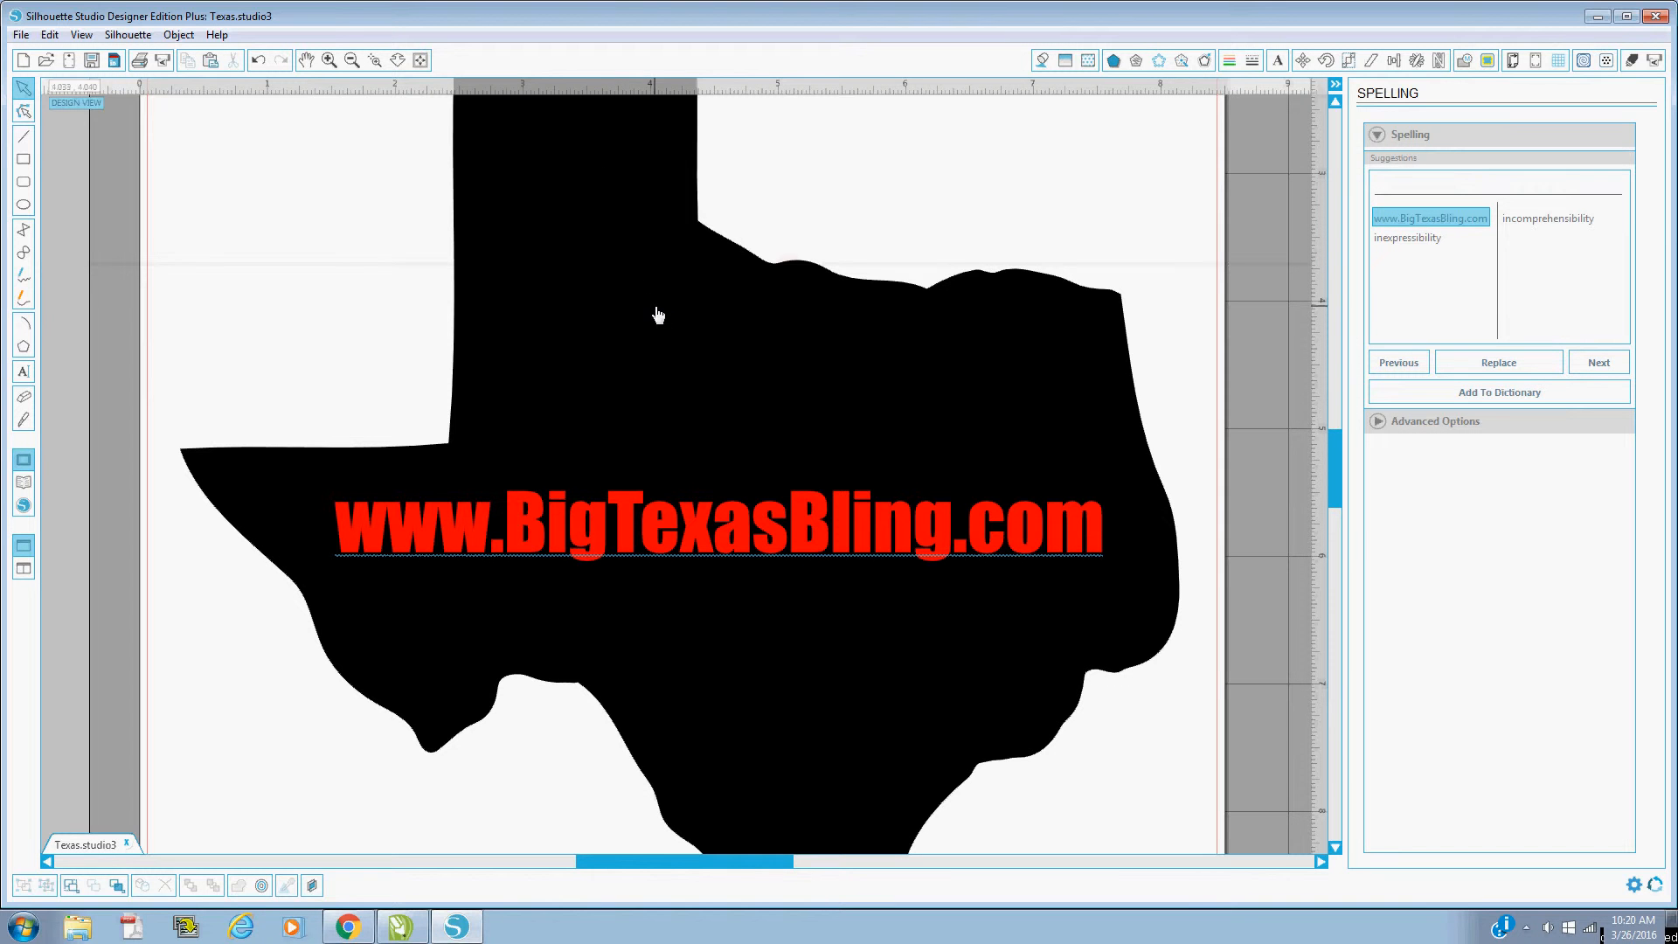
click(674, 405)
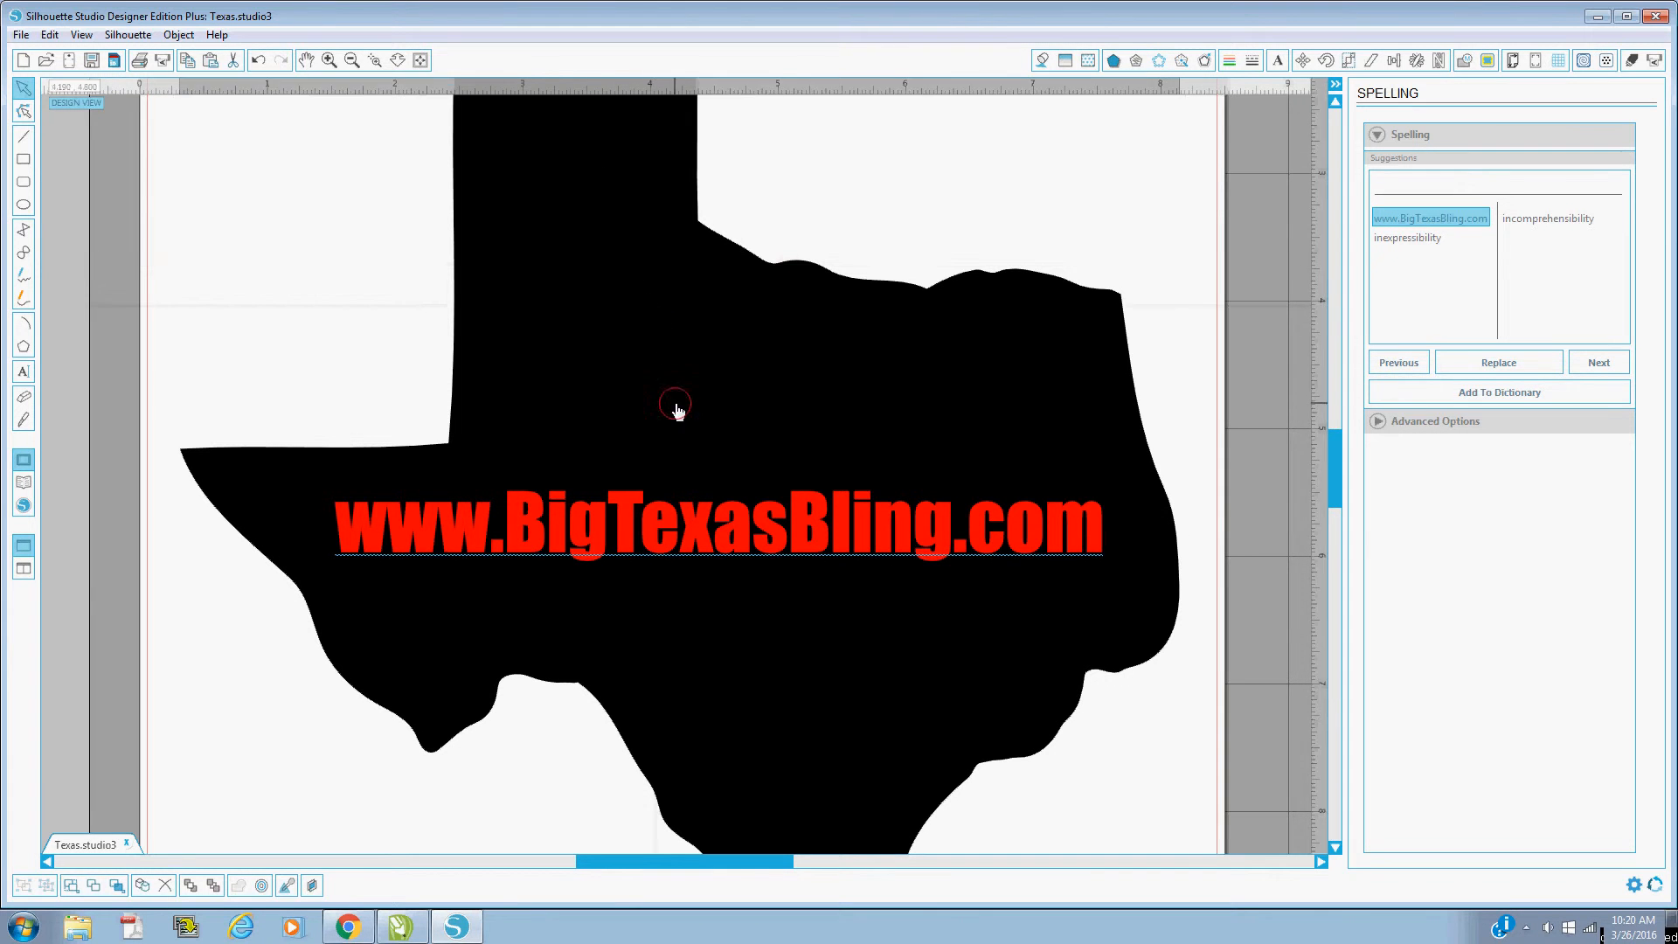
click(378, 315)
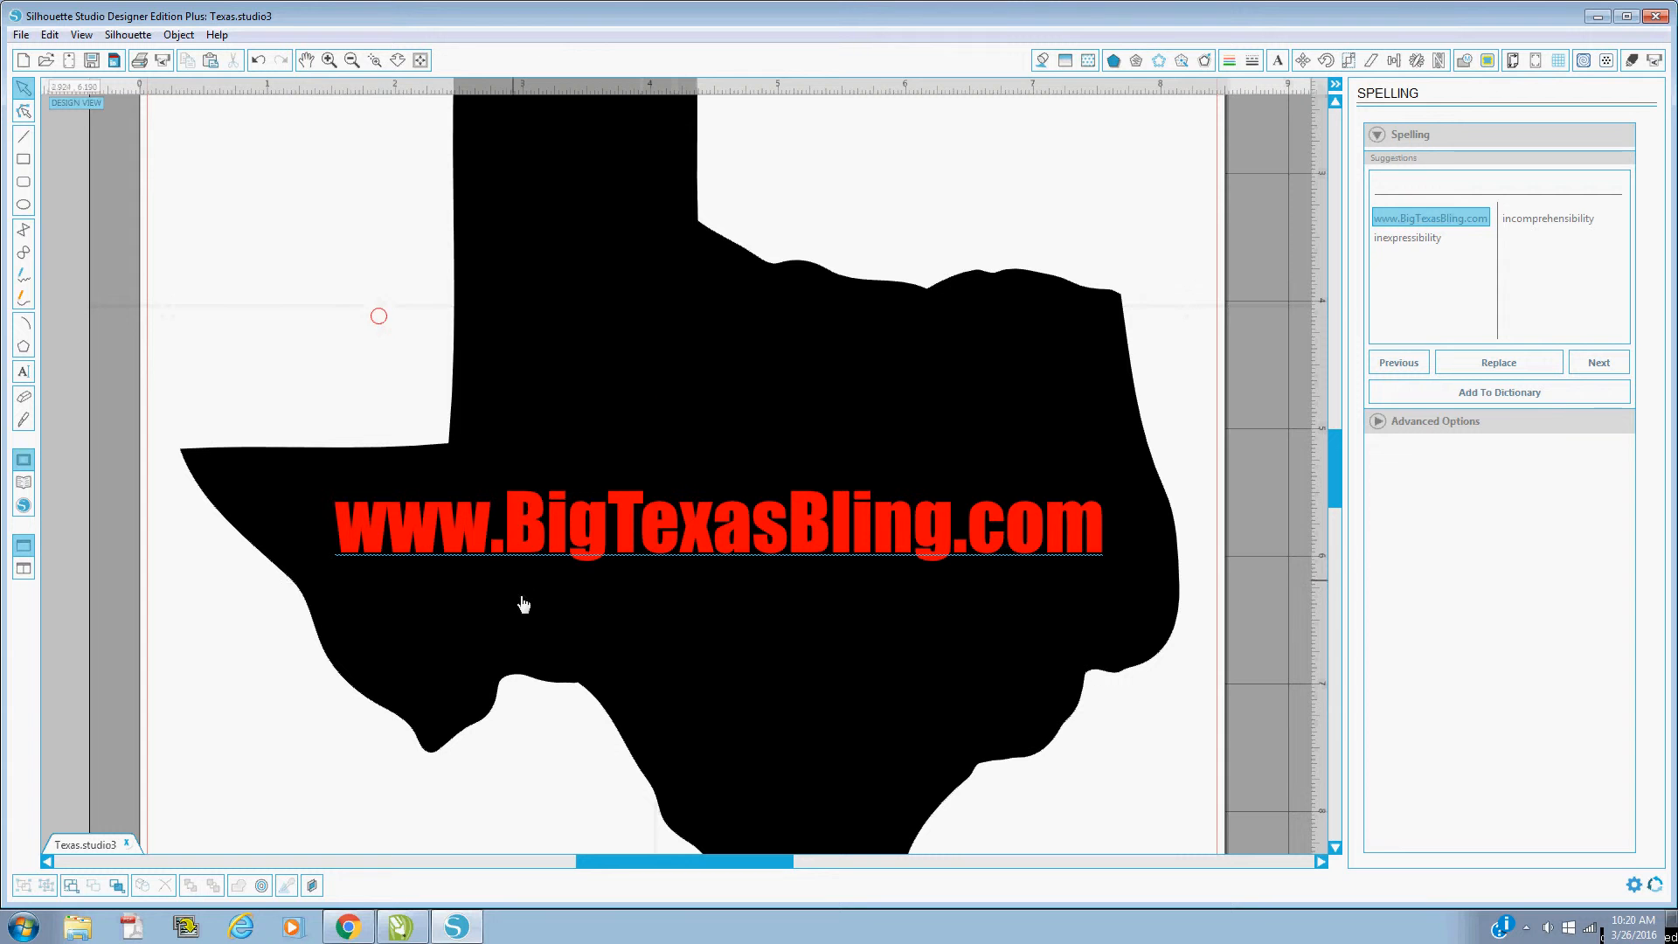
click(560, 556)
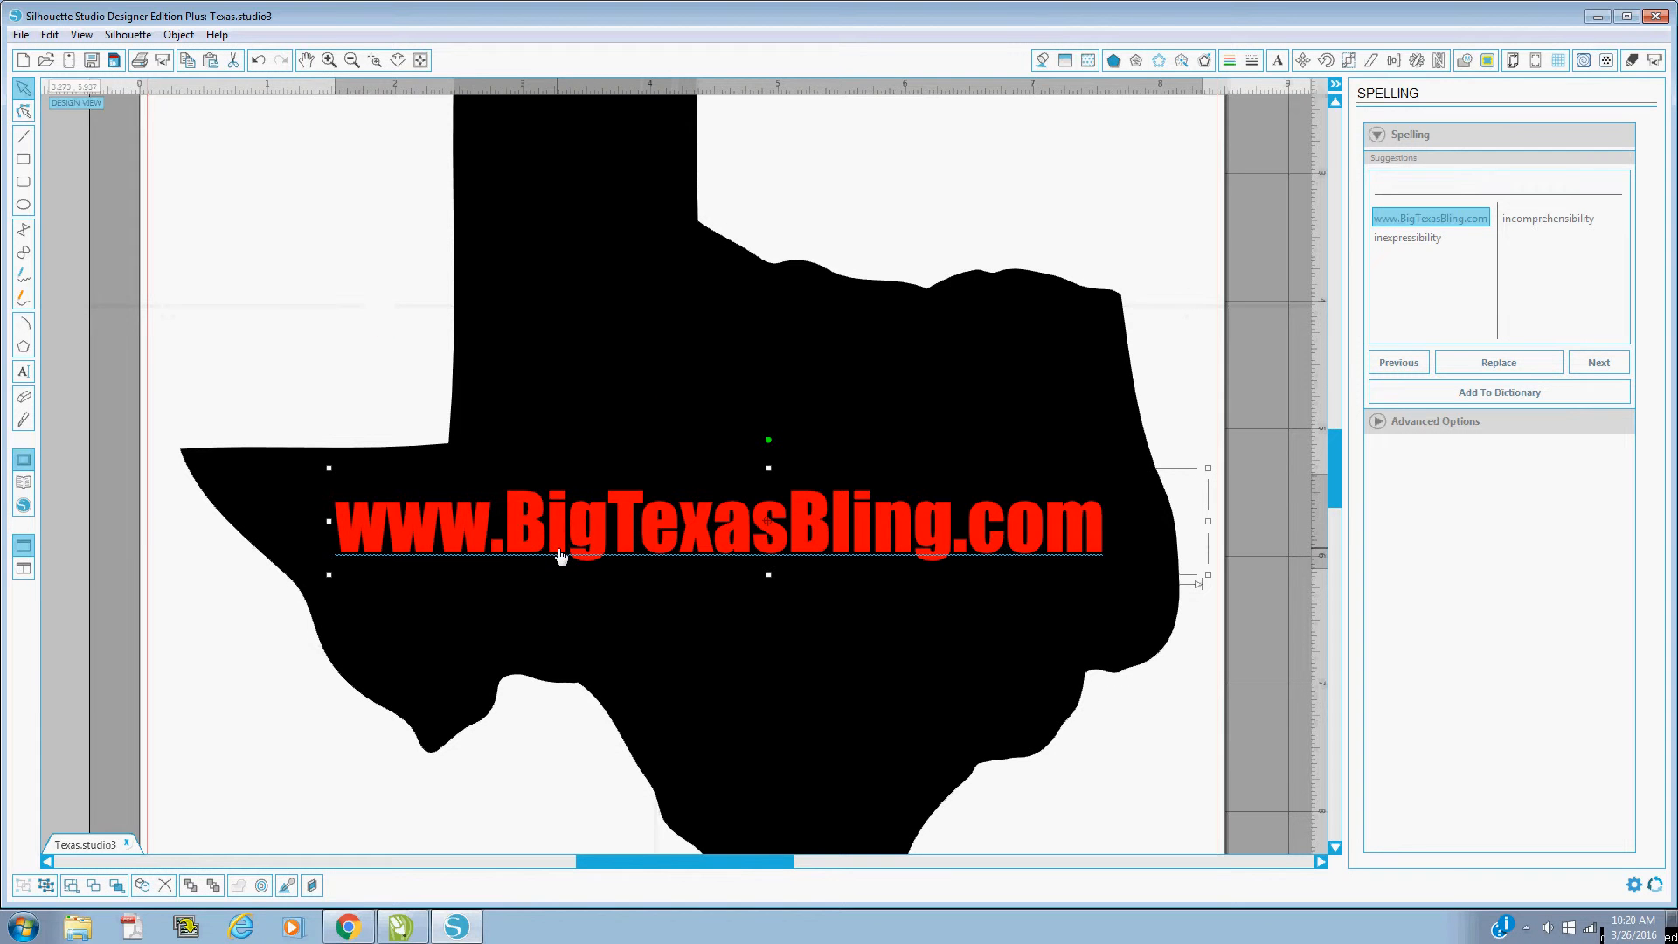
key(Delete)
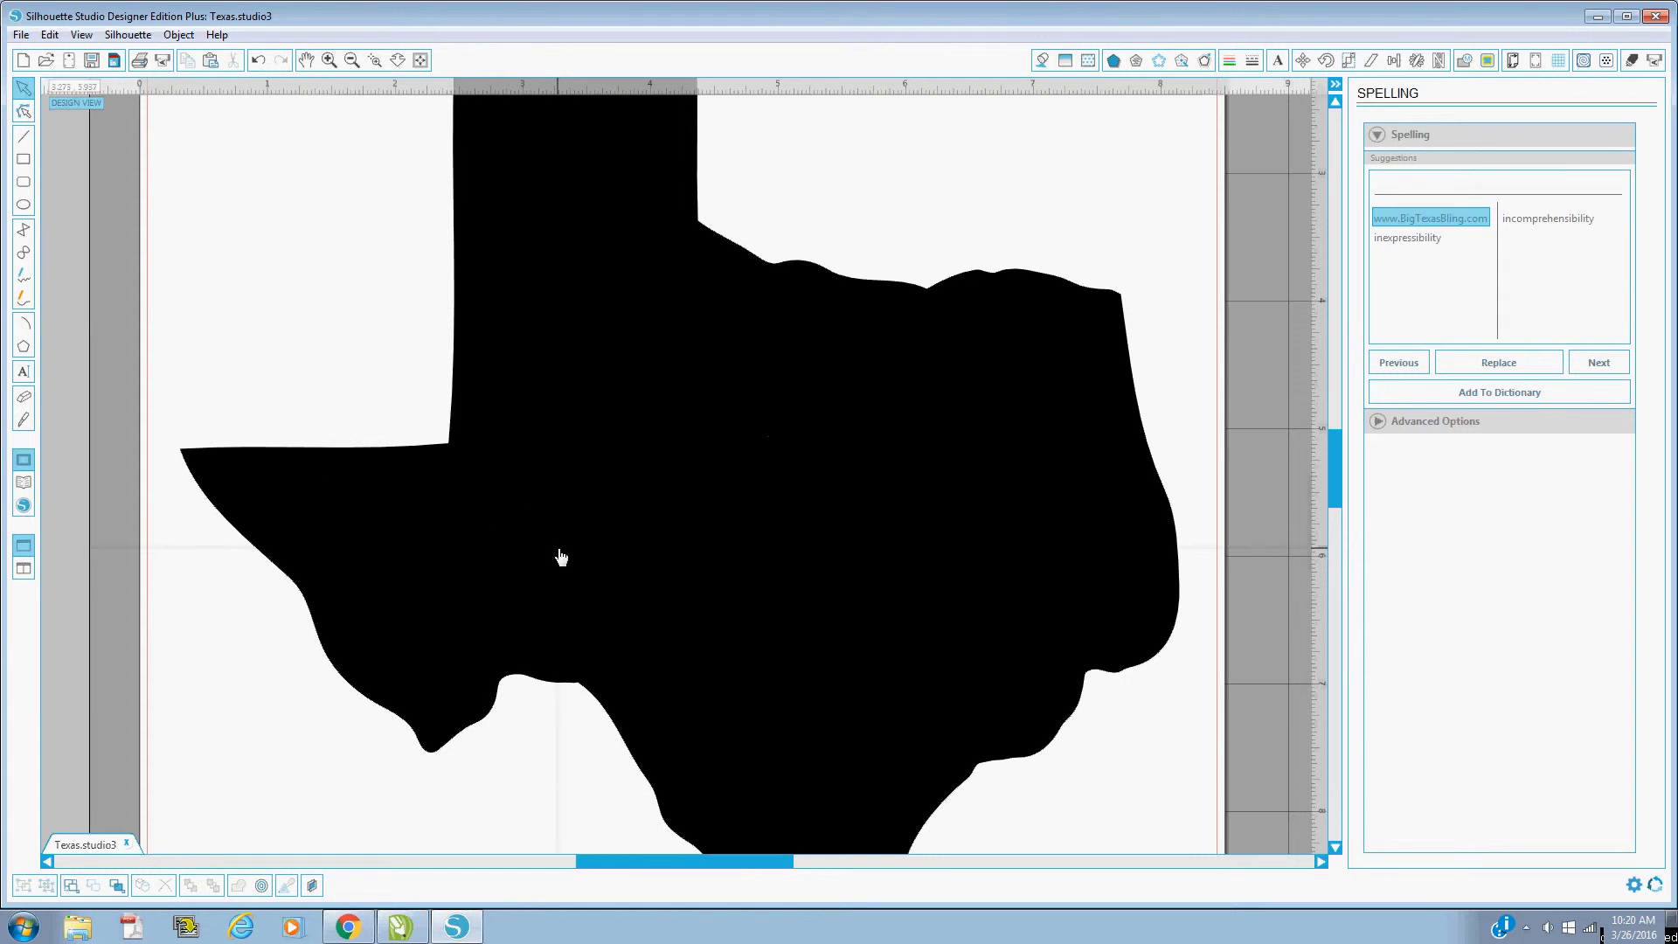
Step: Move the black Texas silhouette slightly upward on the page so the whole shape fits in view
click(350, 61)
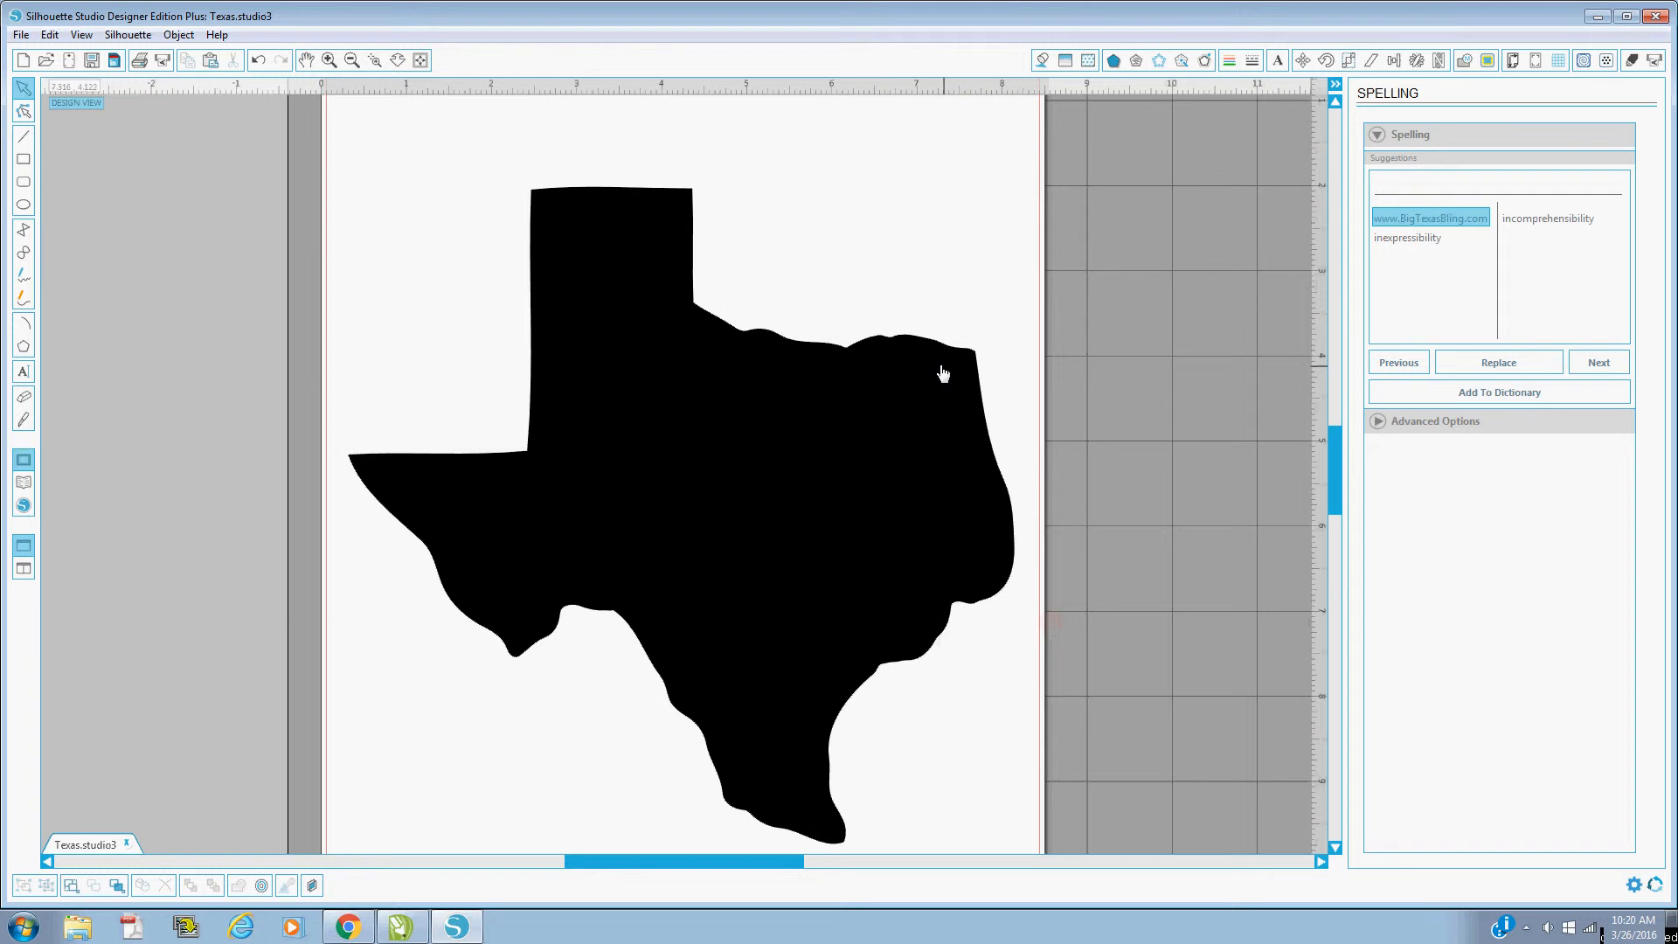
drag(734, 651, 723, 597)
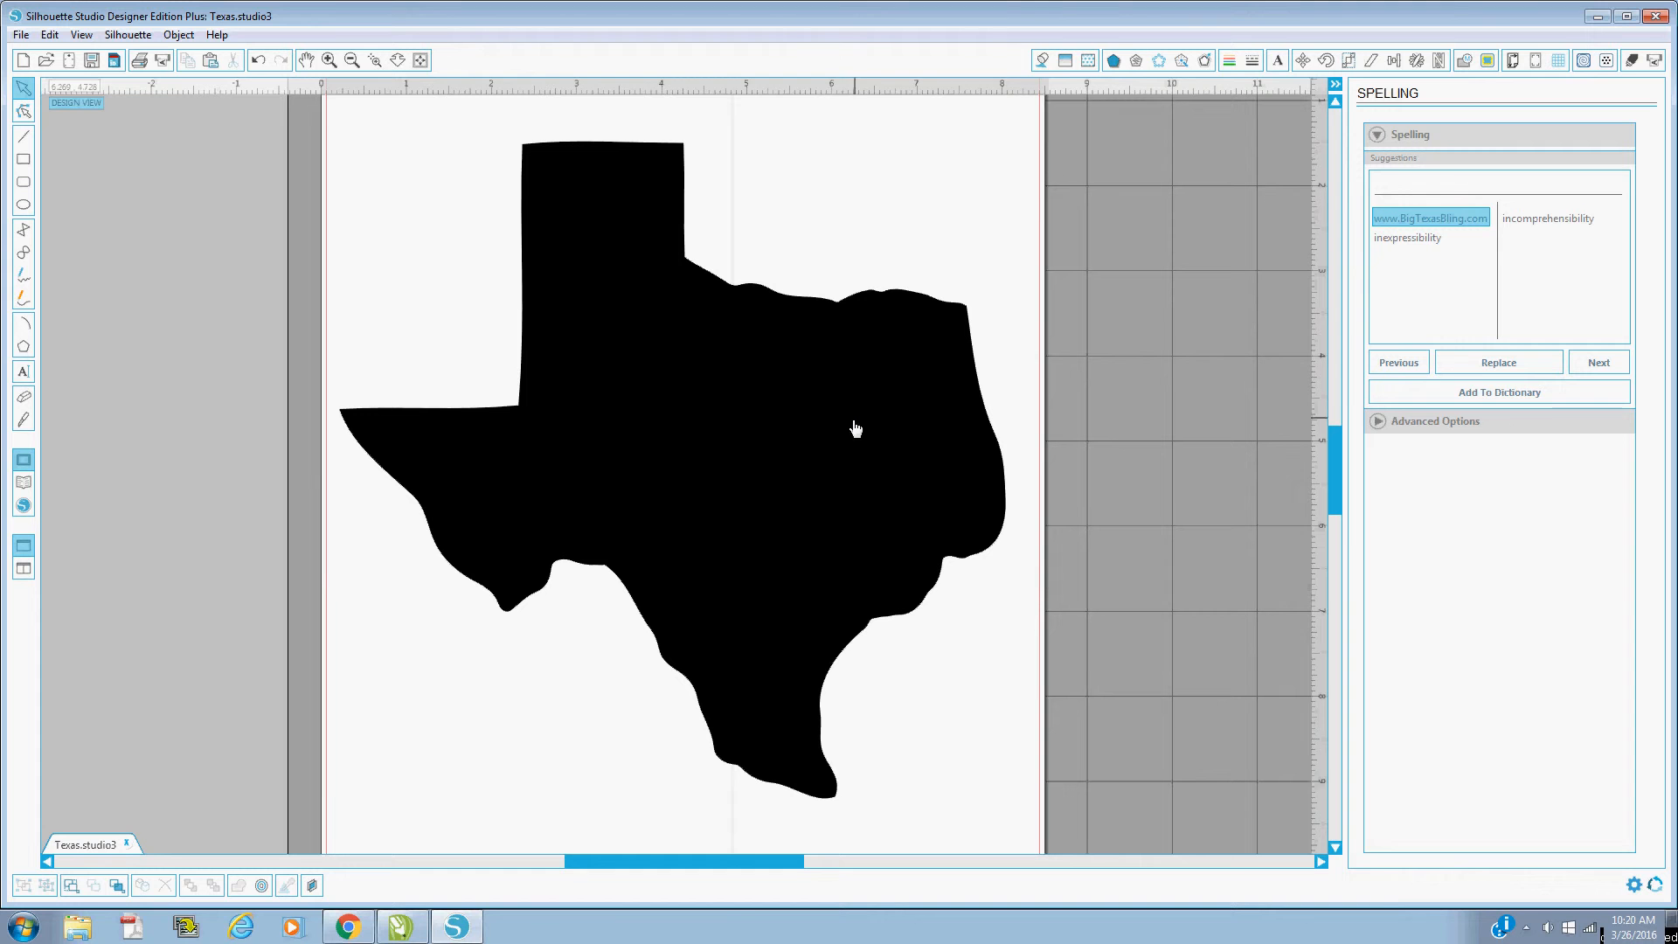
click(790, 456)
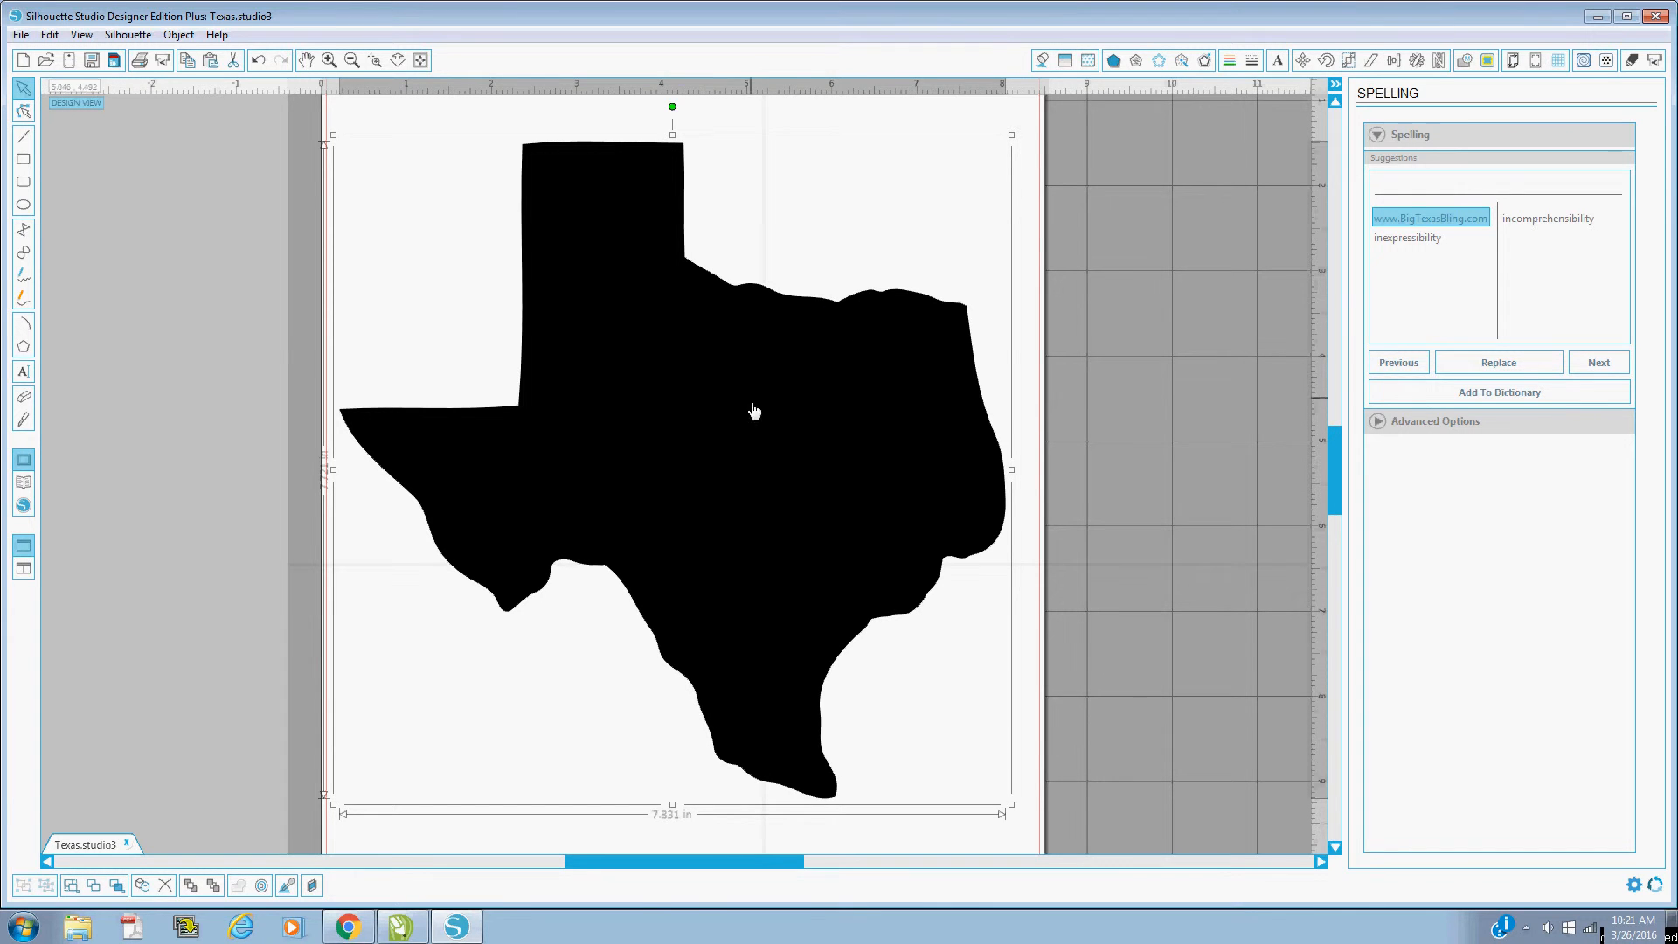
click(714, 377)
click(673, 369)
Step: Trace the outer edge of the Texas silhouette, using a trace area that encloses the whole shape
click(1489, 61)
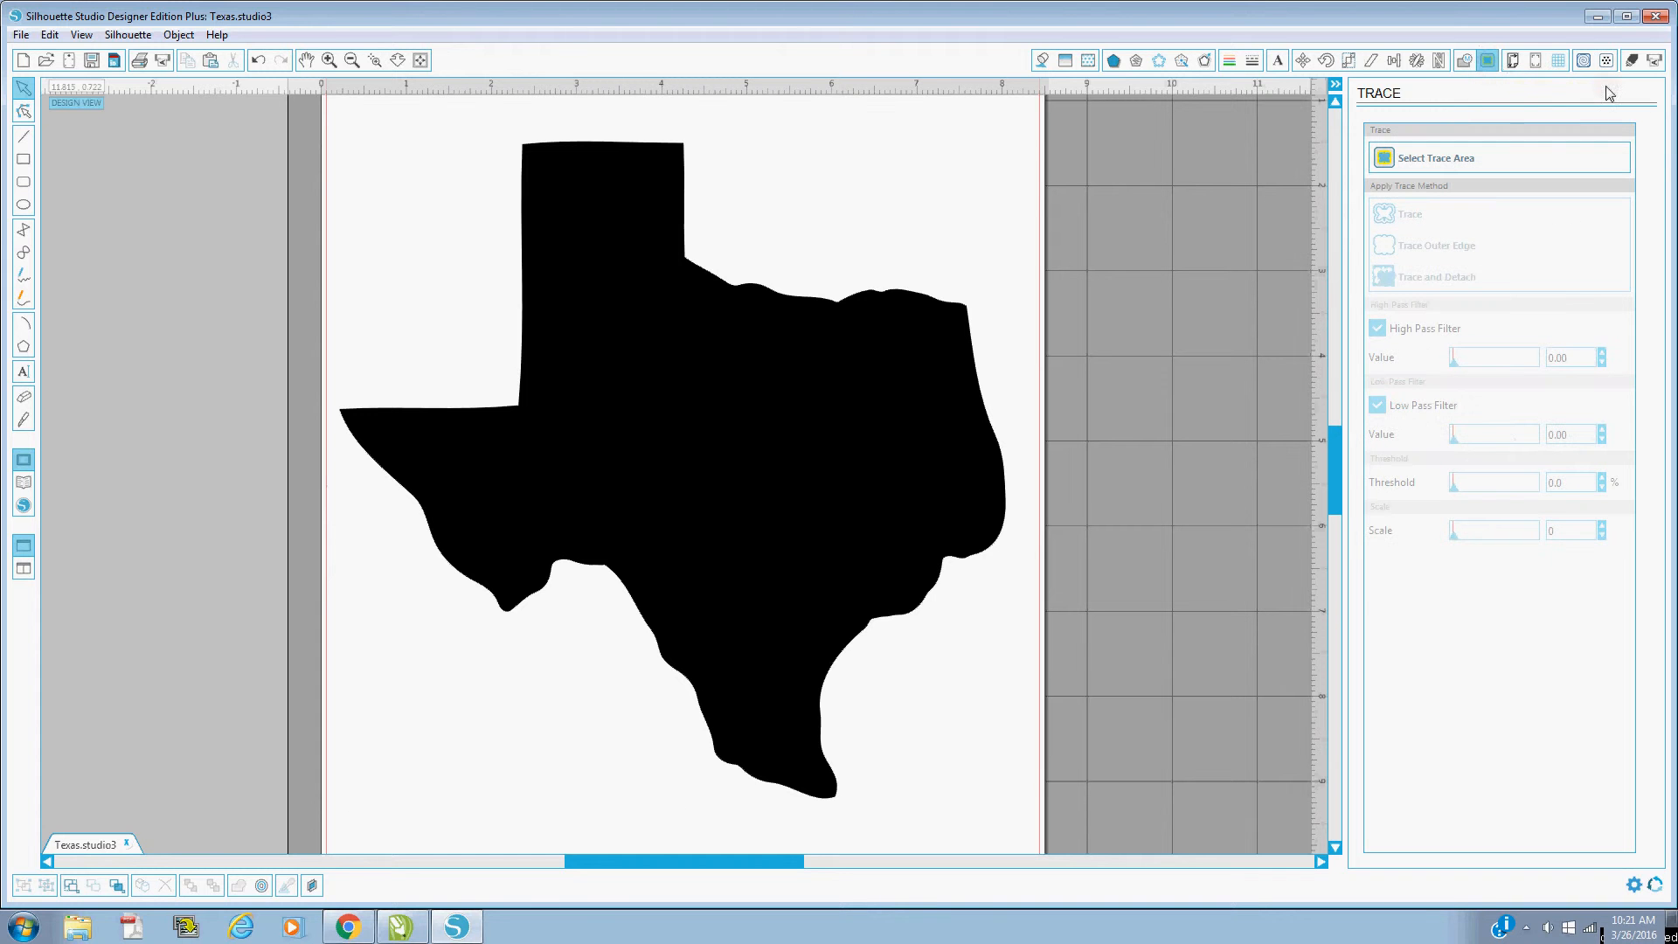
drag(1314, 418, 1366, 555)
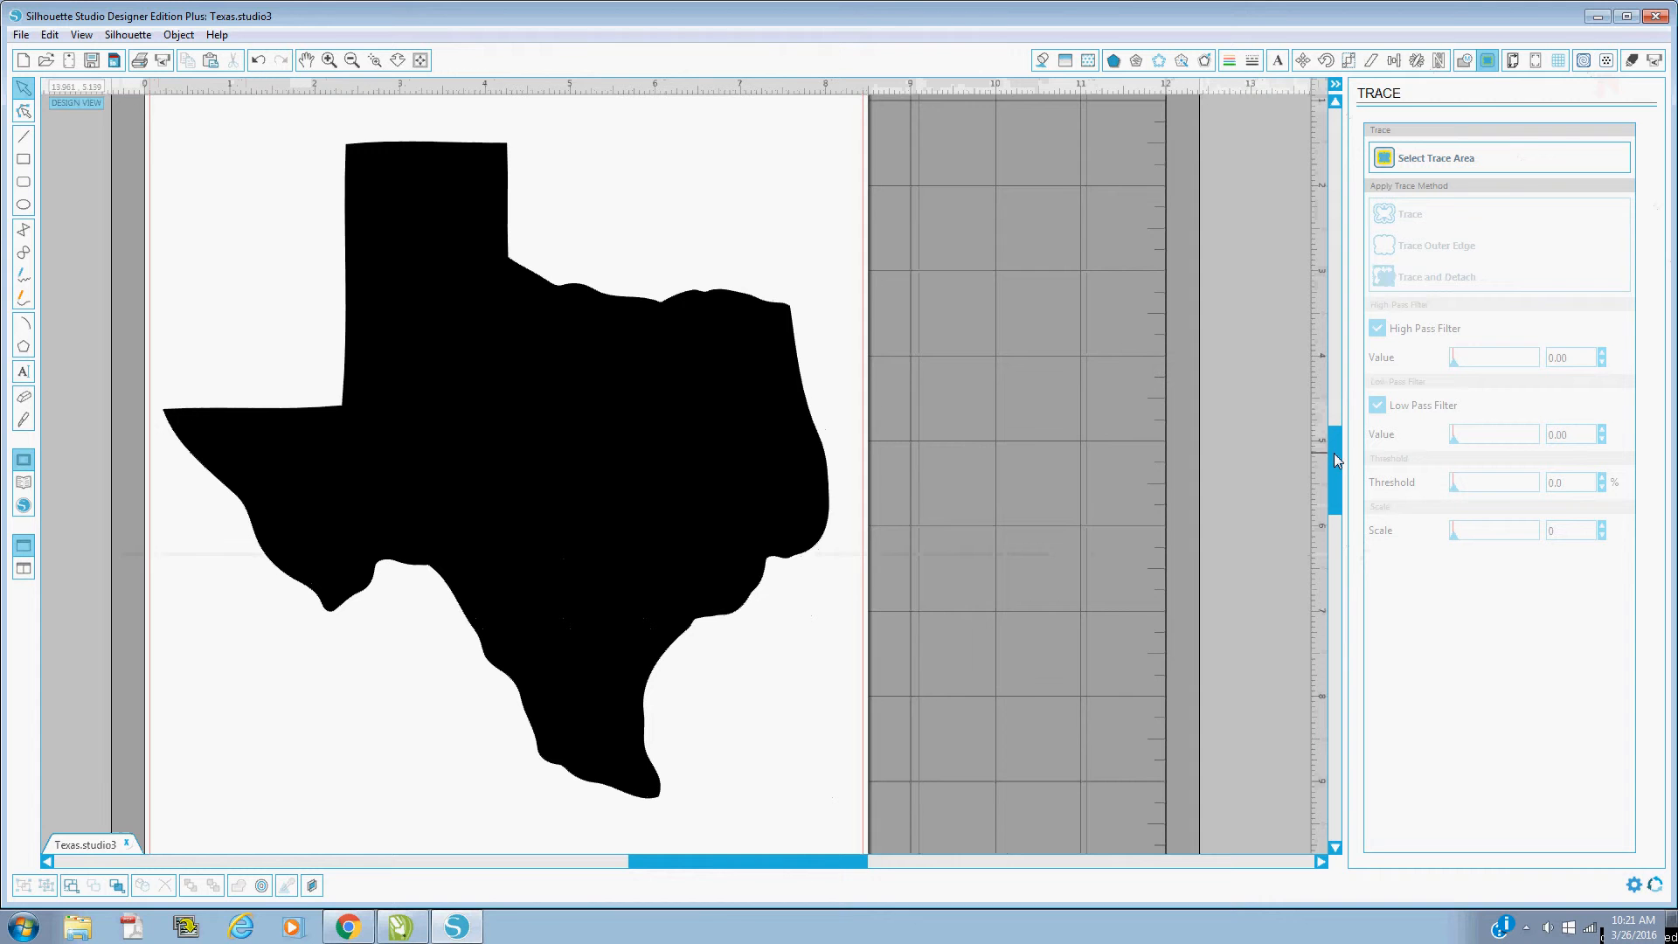
scroll(725, 859, left, 3)
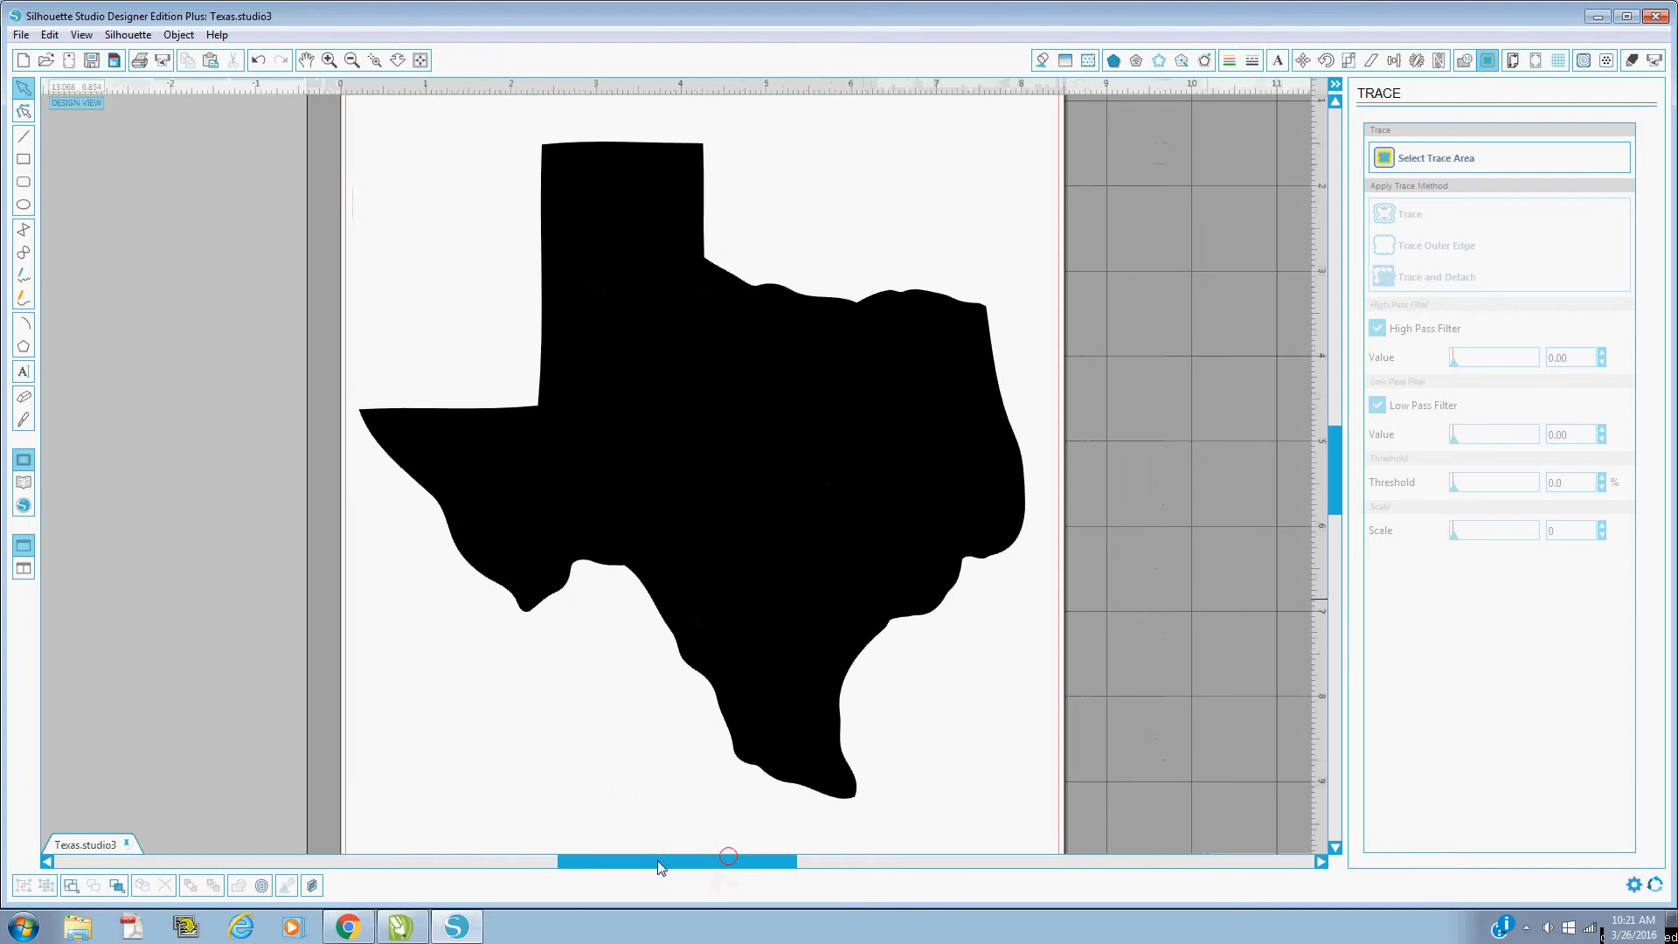
click(1447, 164)
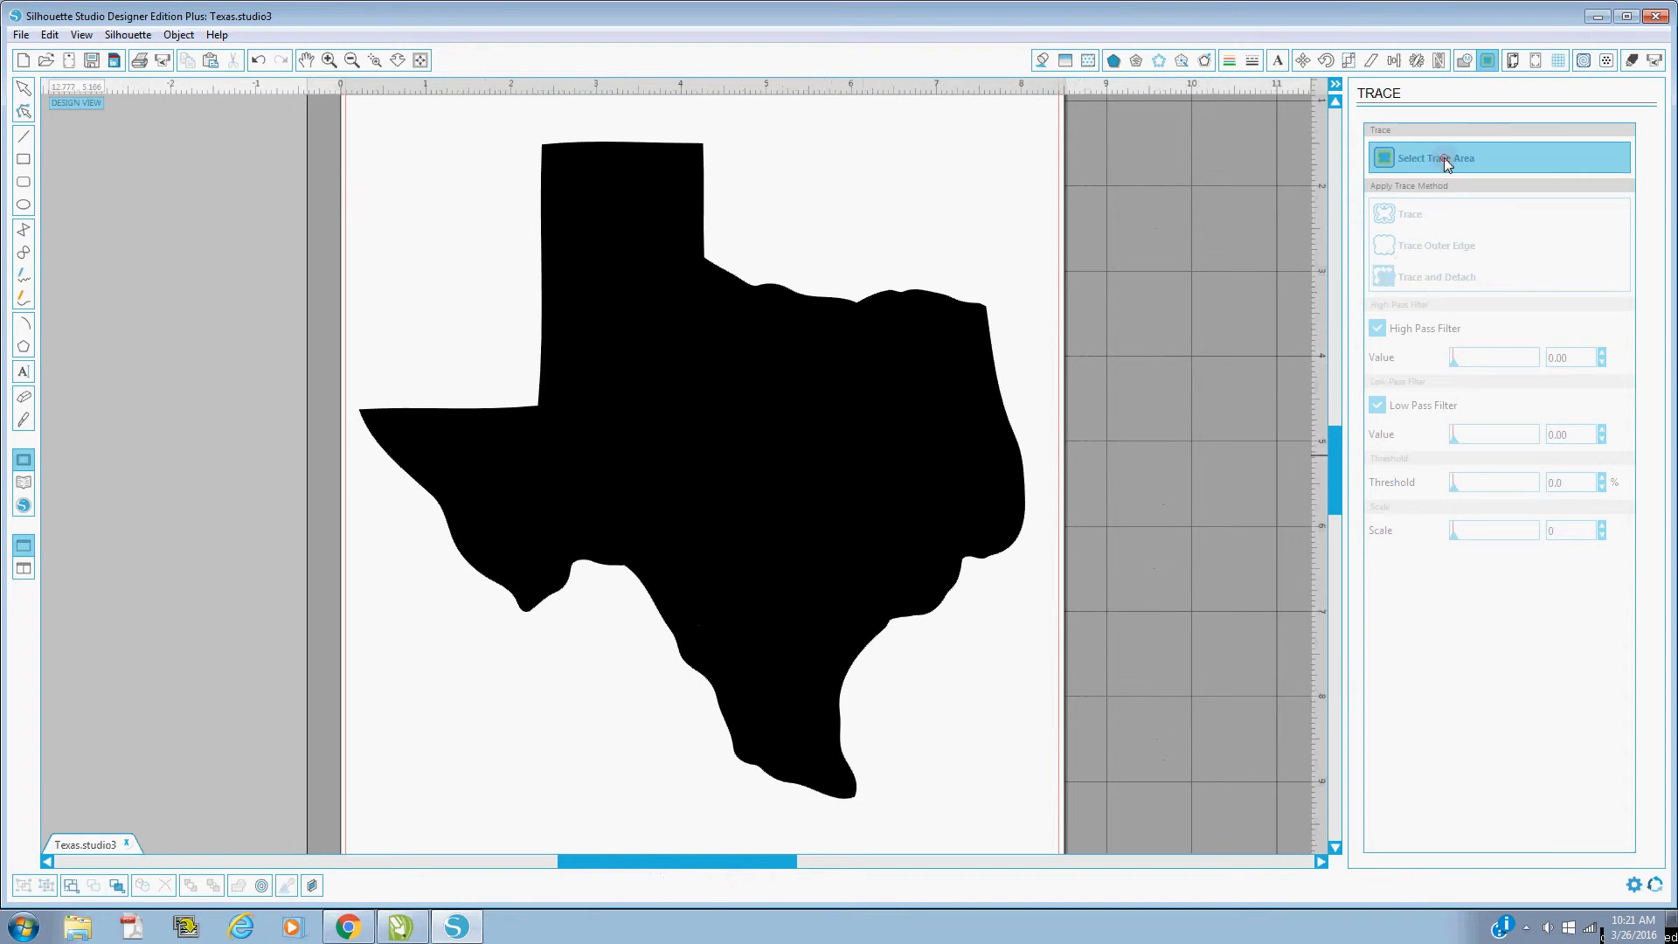
click(351, 114)
mouse_move(350, 114)
mouse_down()
mouse_move(430, 241)
mouse_move(451, 238)
mouse_move(758, 536)
mouse_move(1011, 831)
mouse_move(1045, 834)
mouse_up()
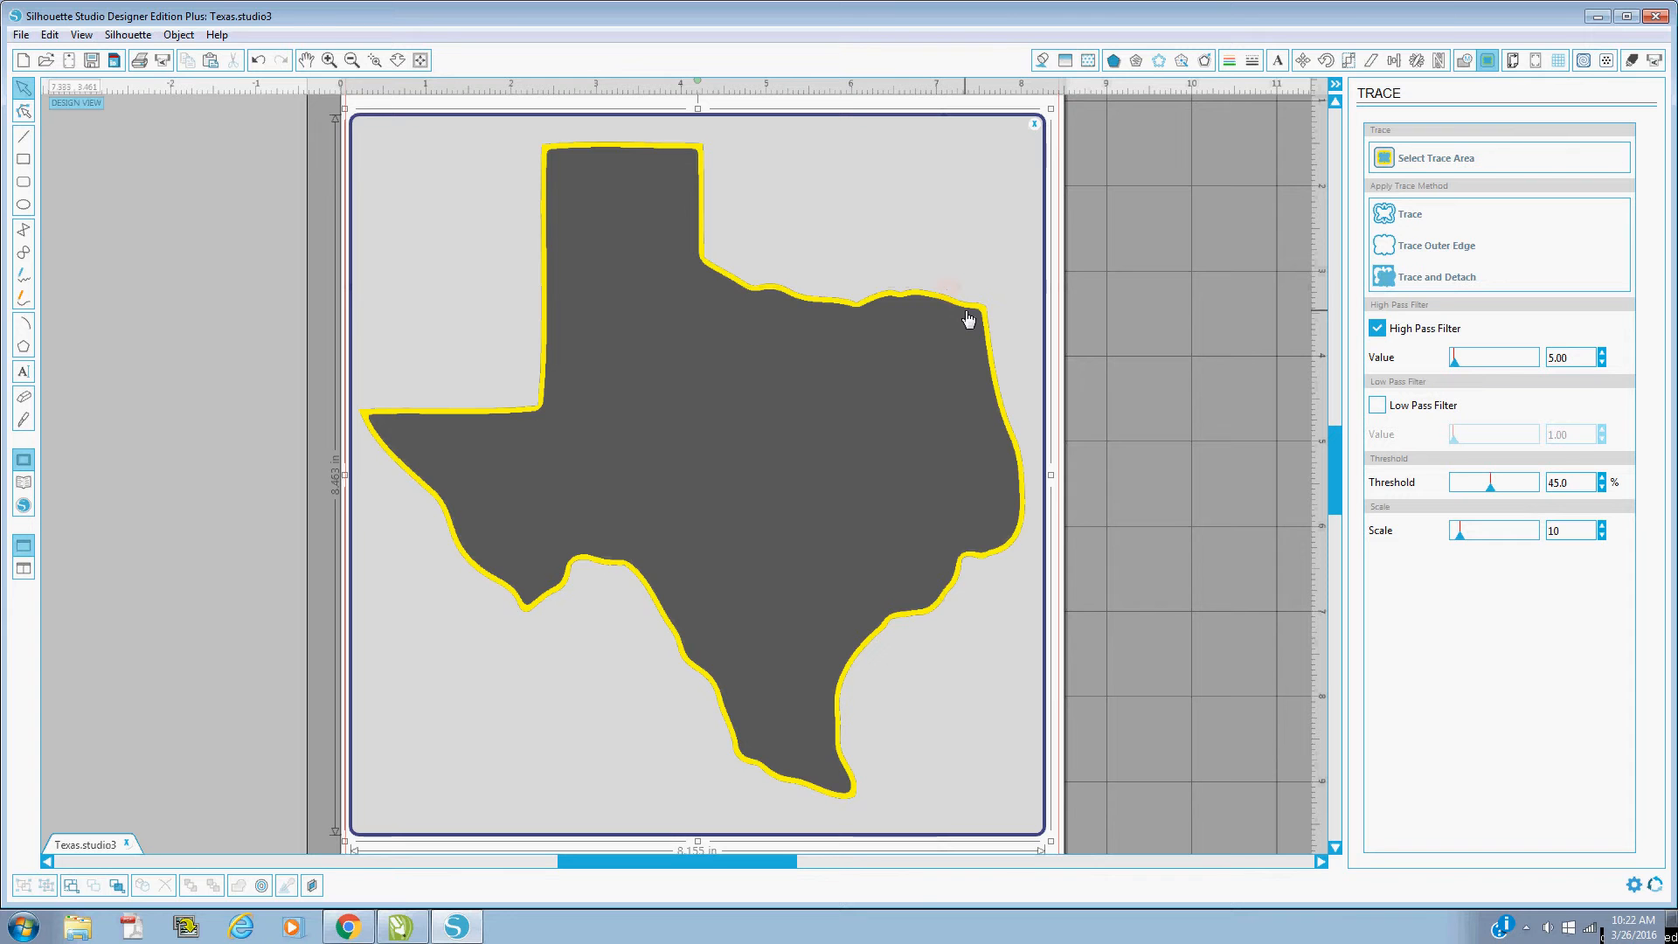
click(1443, 251)
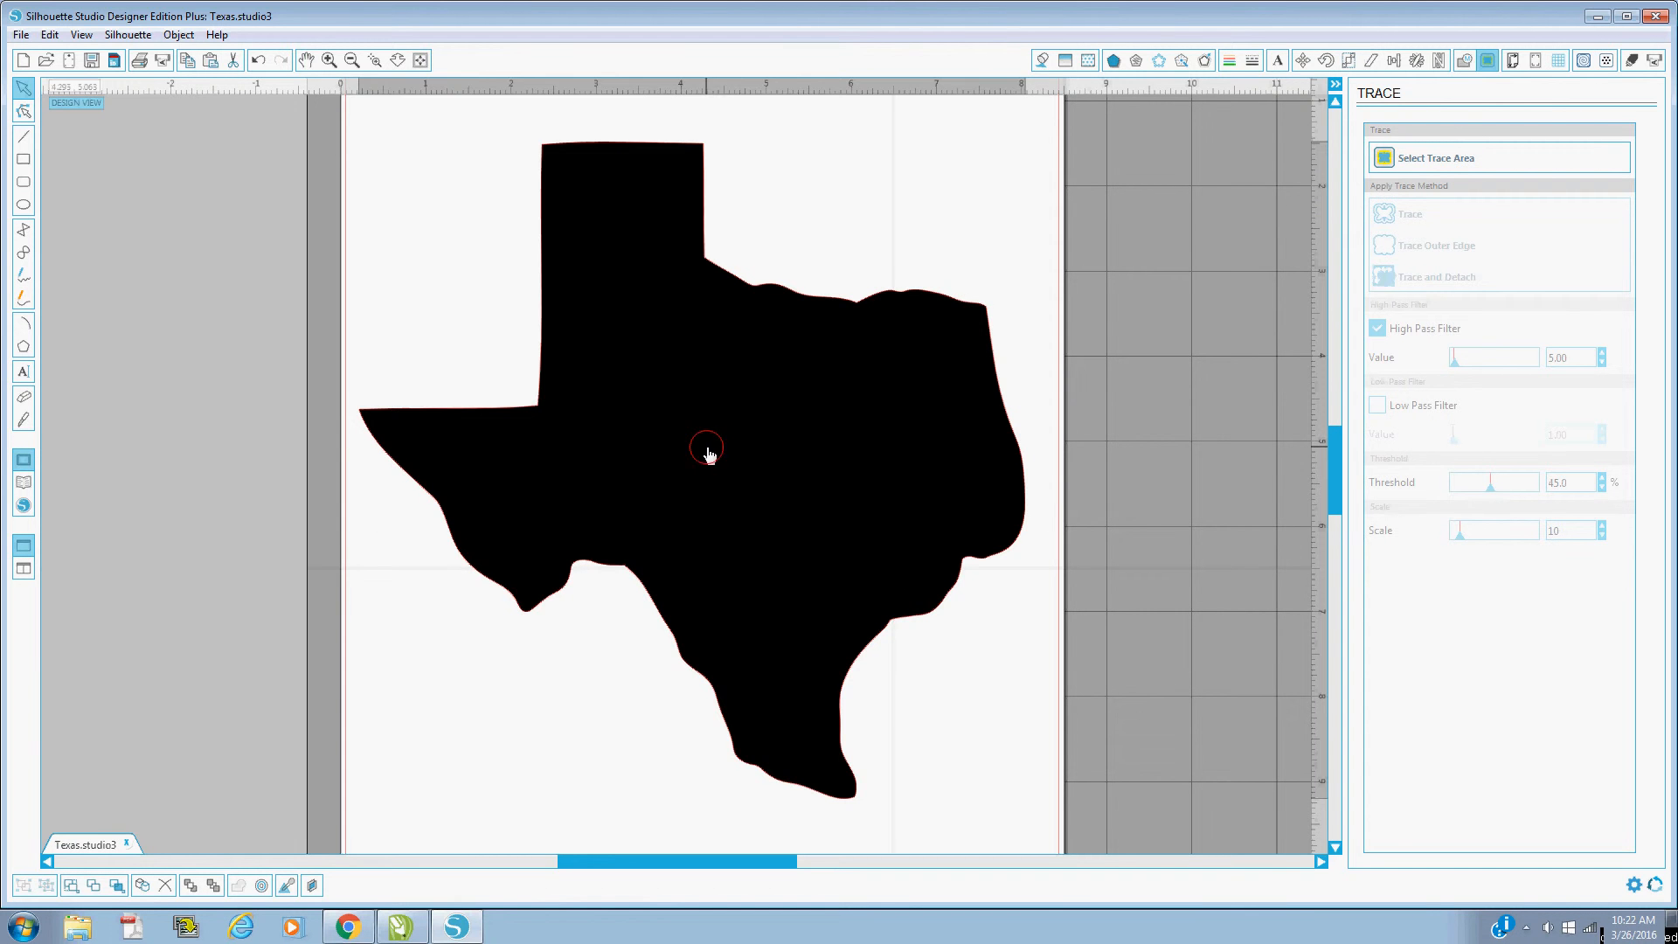
Step: Move the black Texas image off the page, away from its traced outline
mouse_move(712, 453)
mouse_down()
mouse_move(1191, 475)
mouse_move(1429, 507)
mouse_move(1387, 443)
mouse_up()
drag(809, 858, 684, 852)
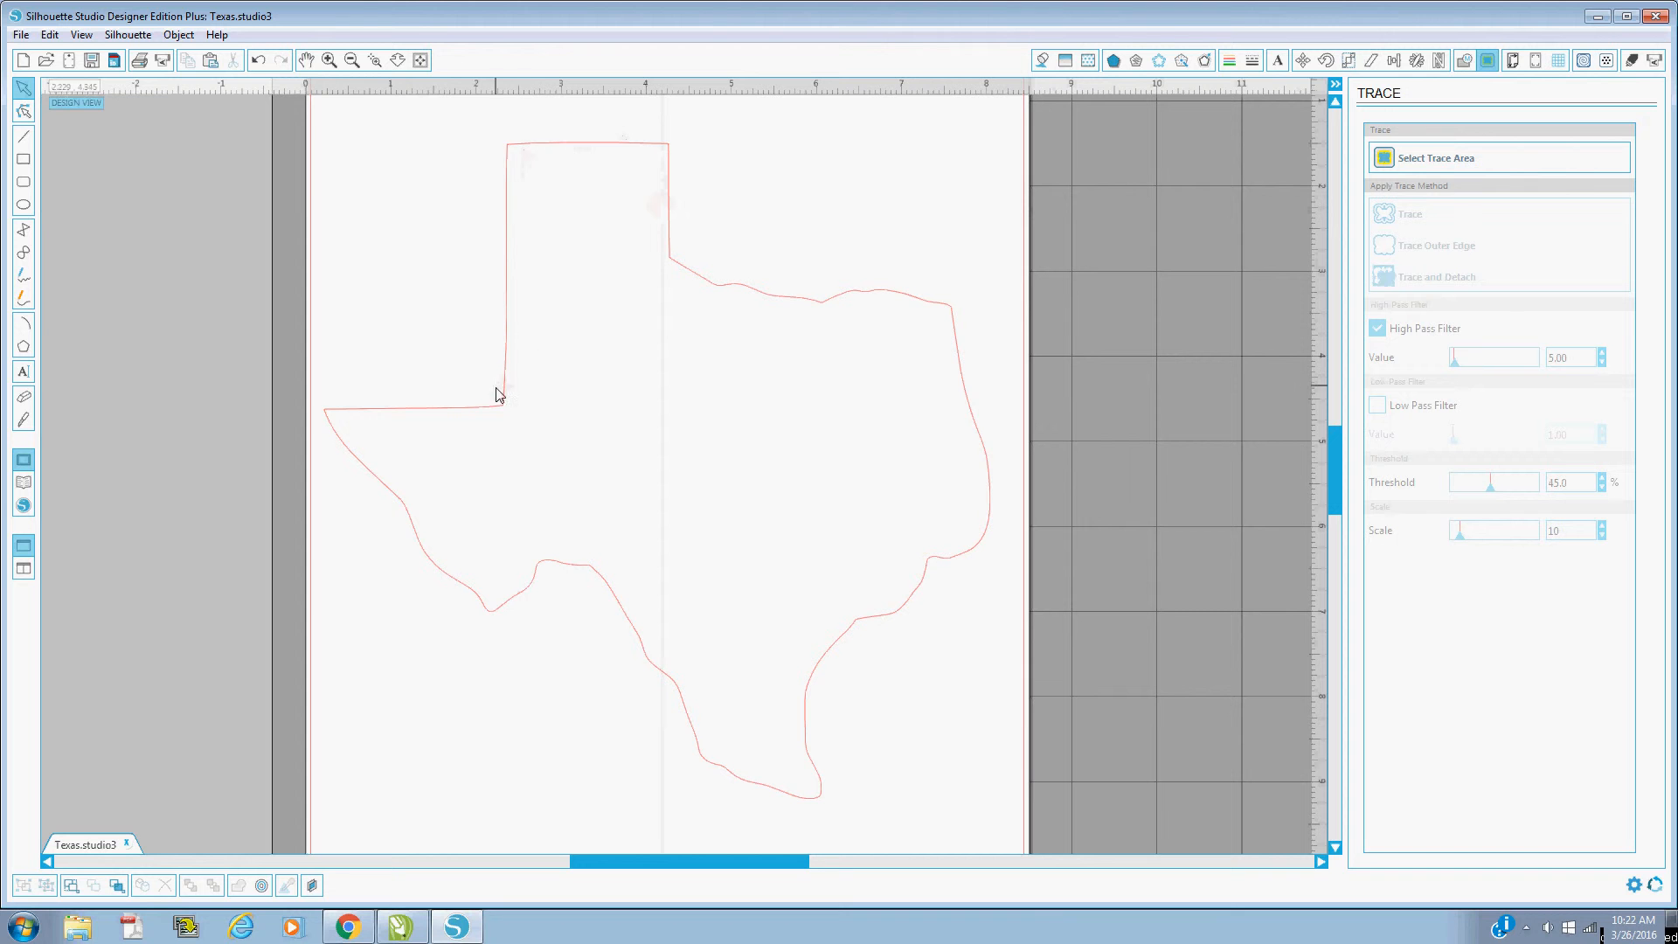
Step: Try the Edge rhinestone effect on the traced Texas outline and undo it
click(839, 303)
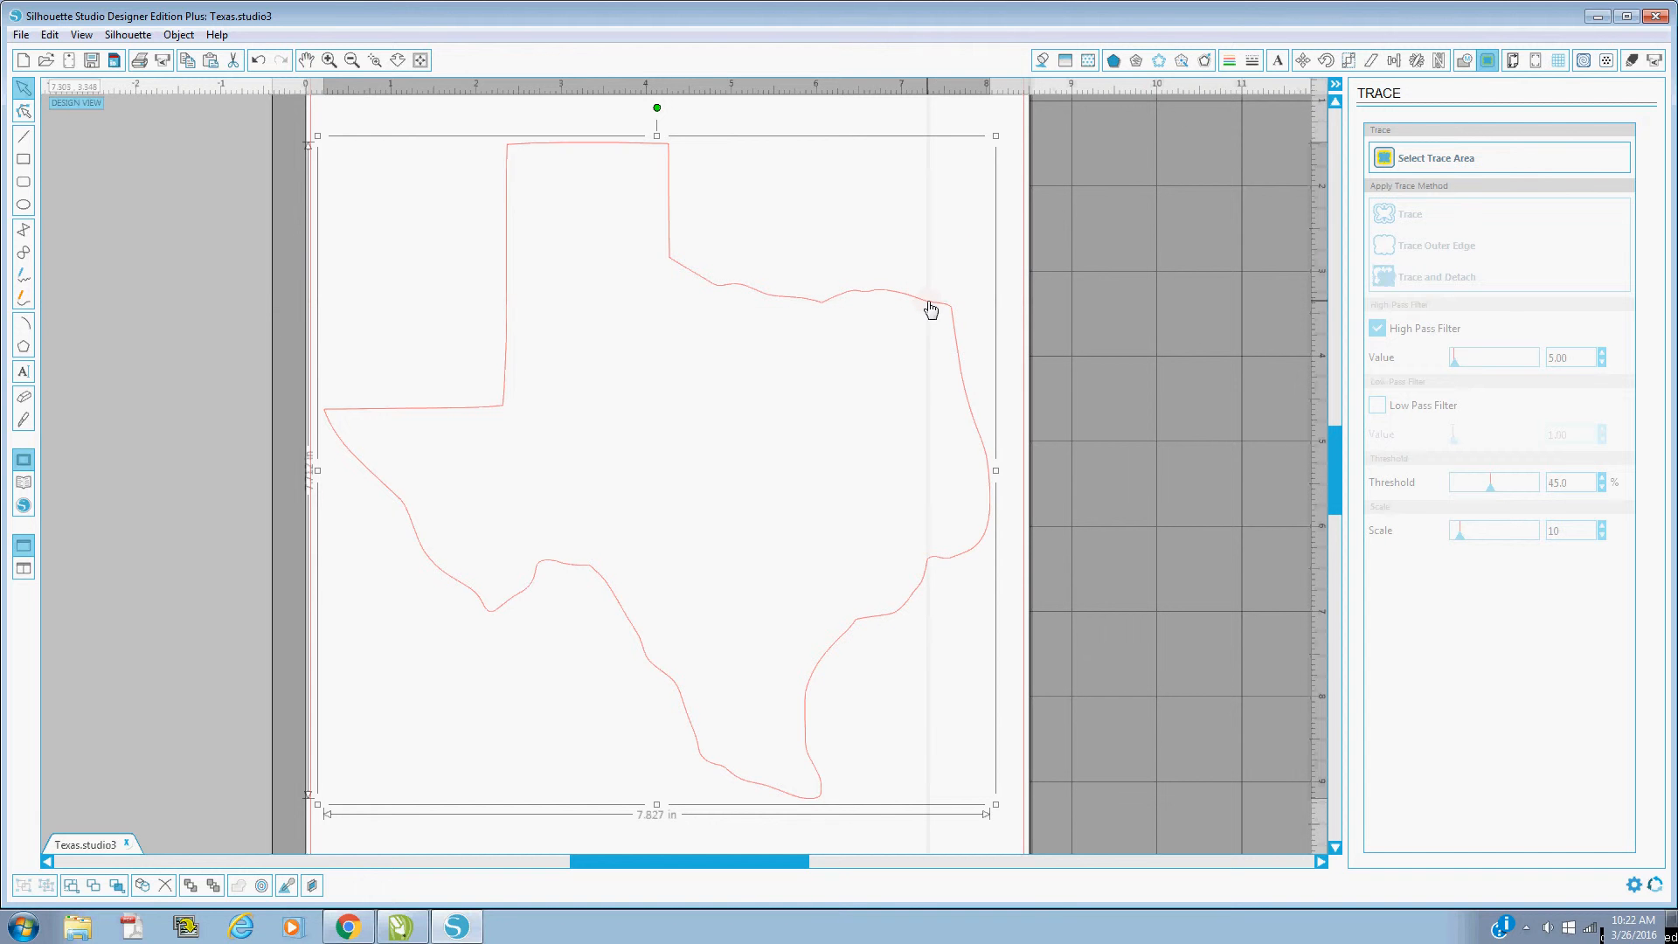
click(1159, 61)
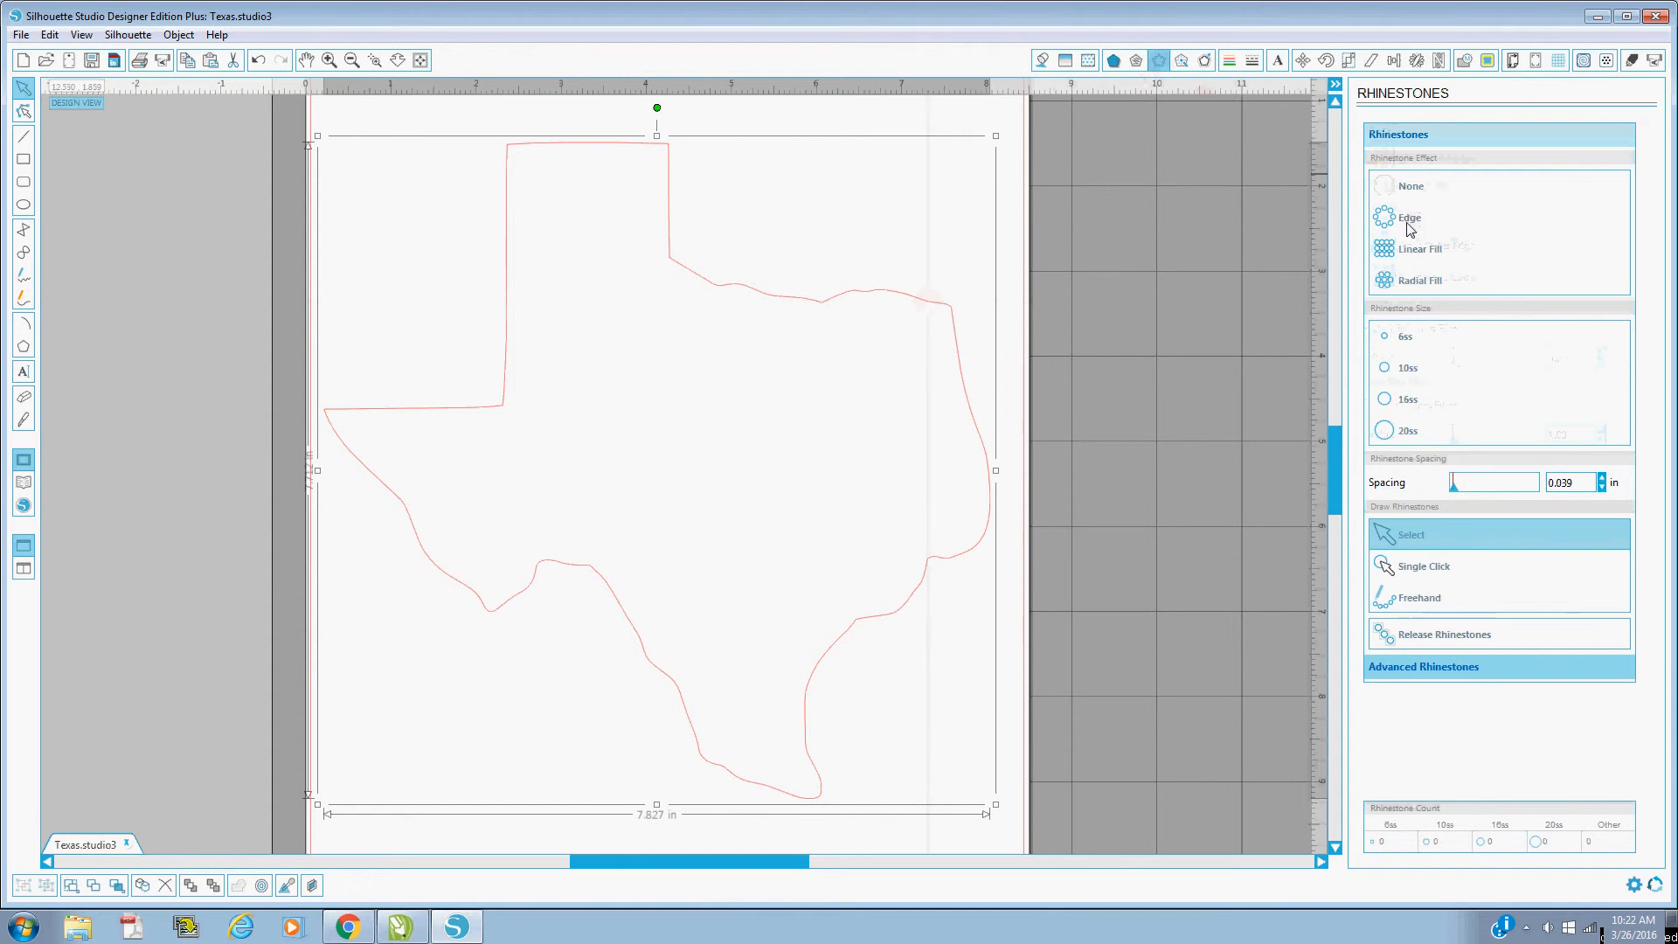
click(1408, 224)
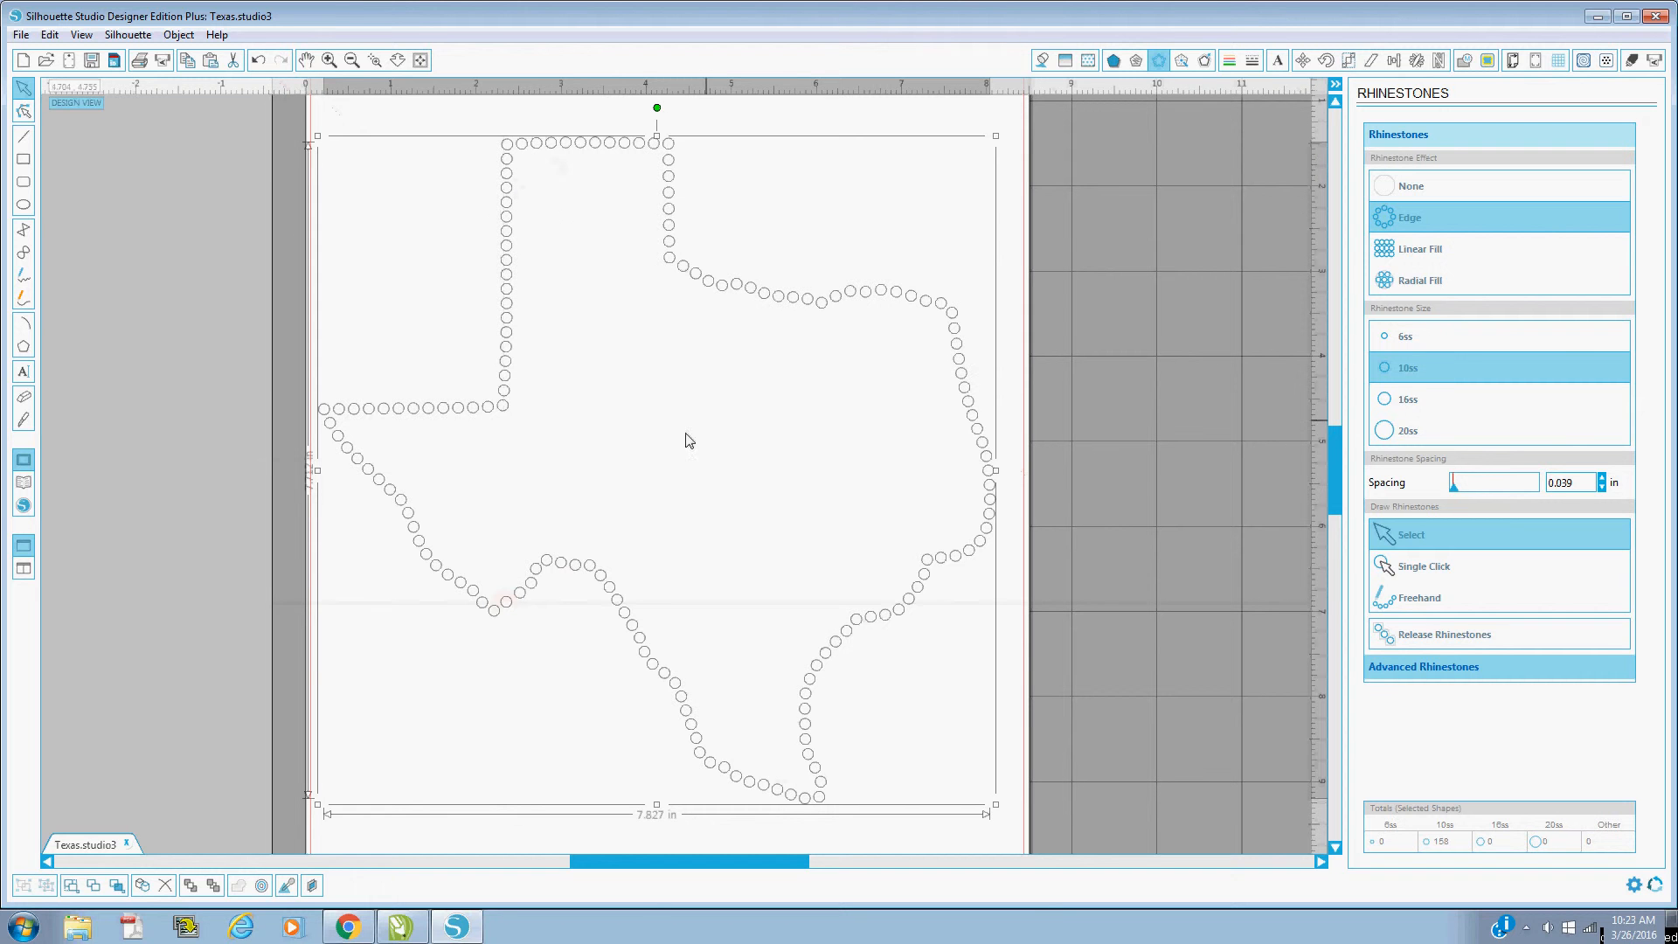
click(259, 62)
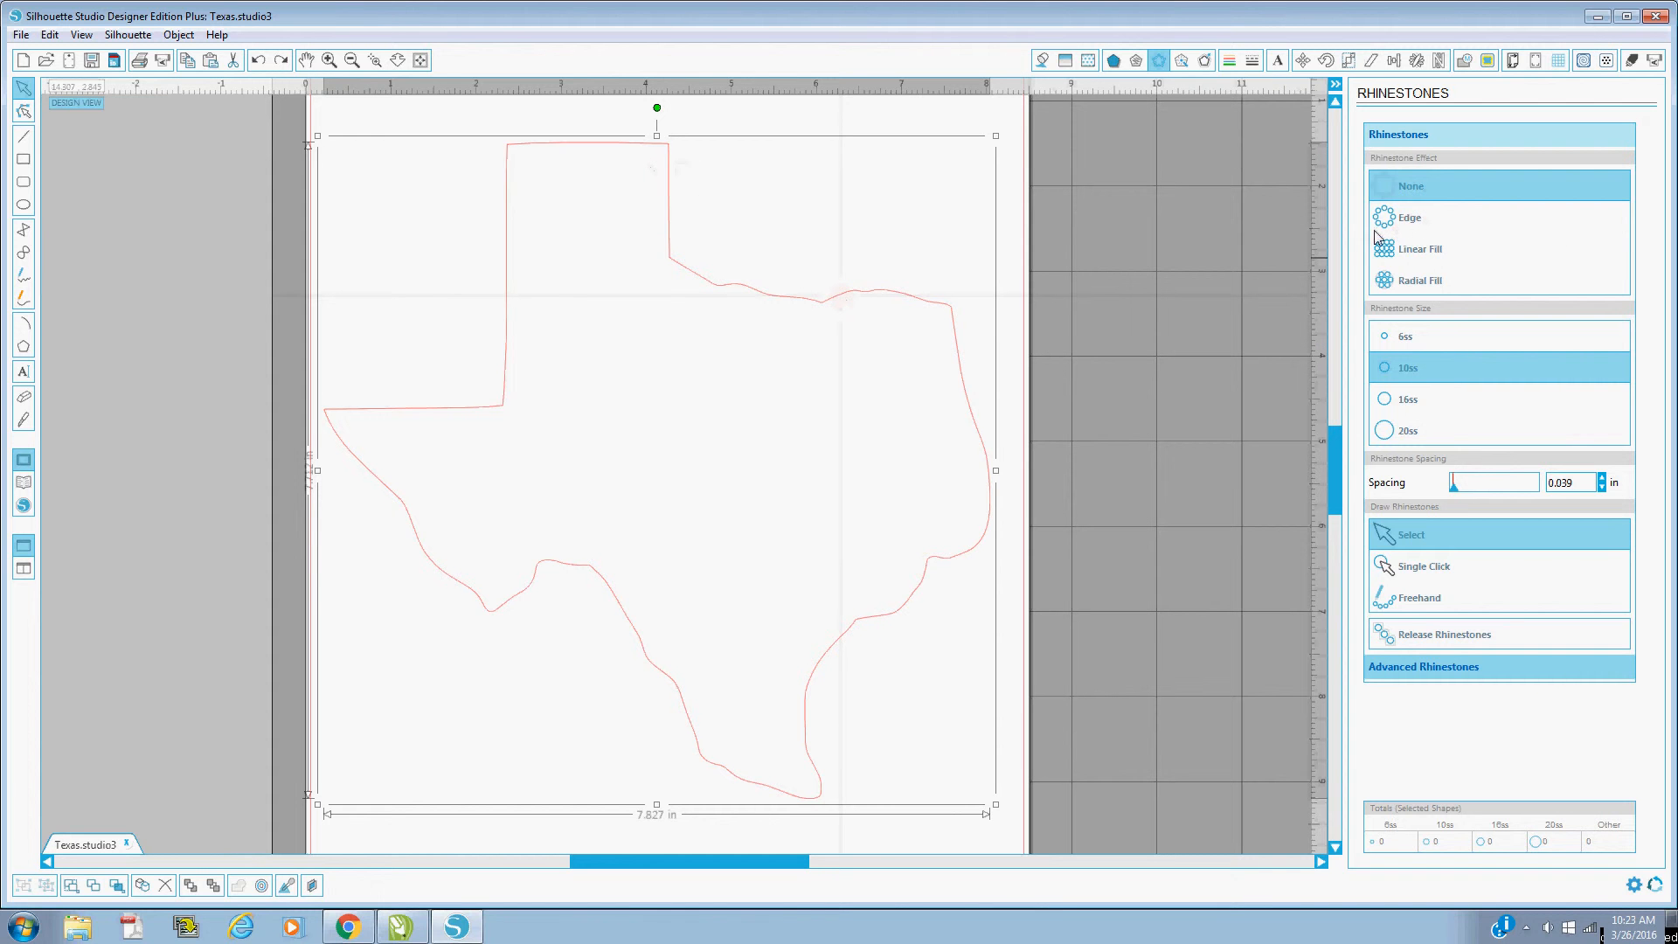
Step: Try the Radial Fill and Linear Fill rhinestone effects on the Texas outline and undo both
click(1419, 281)
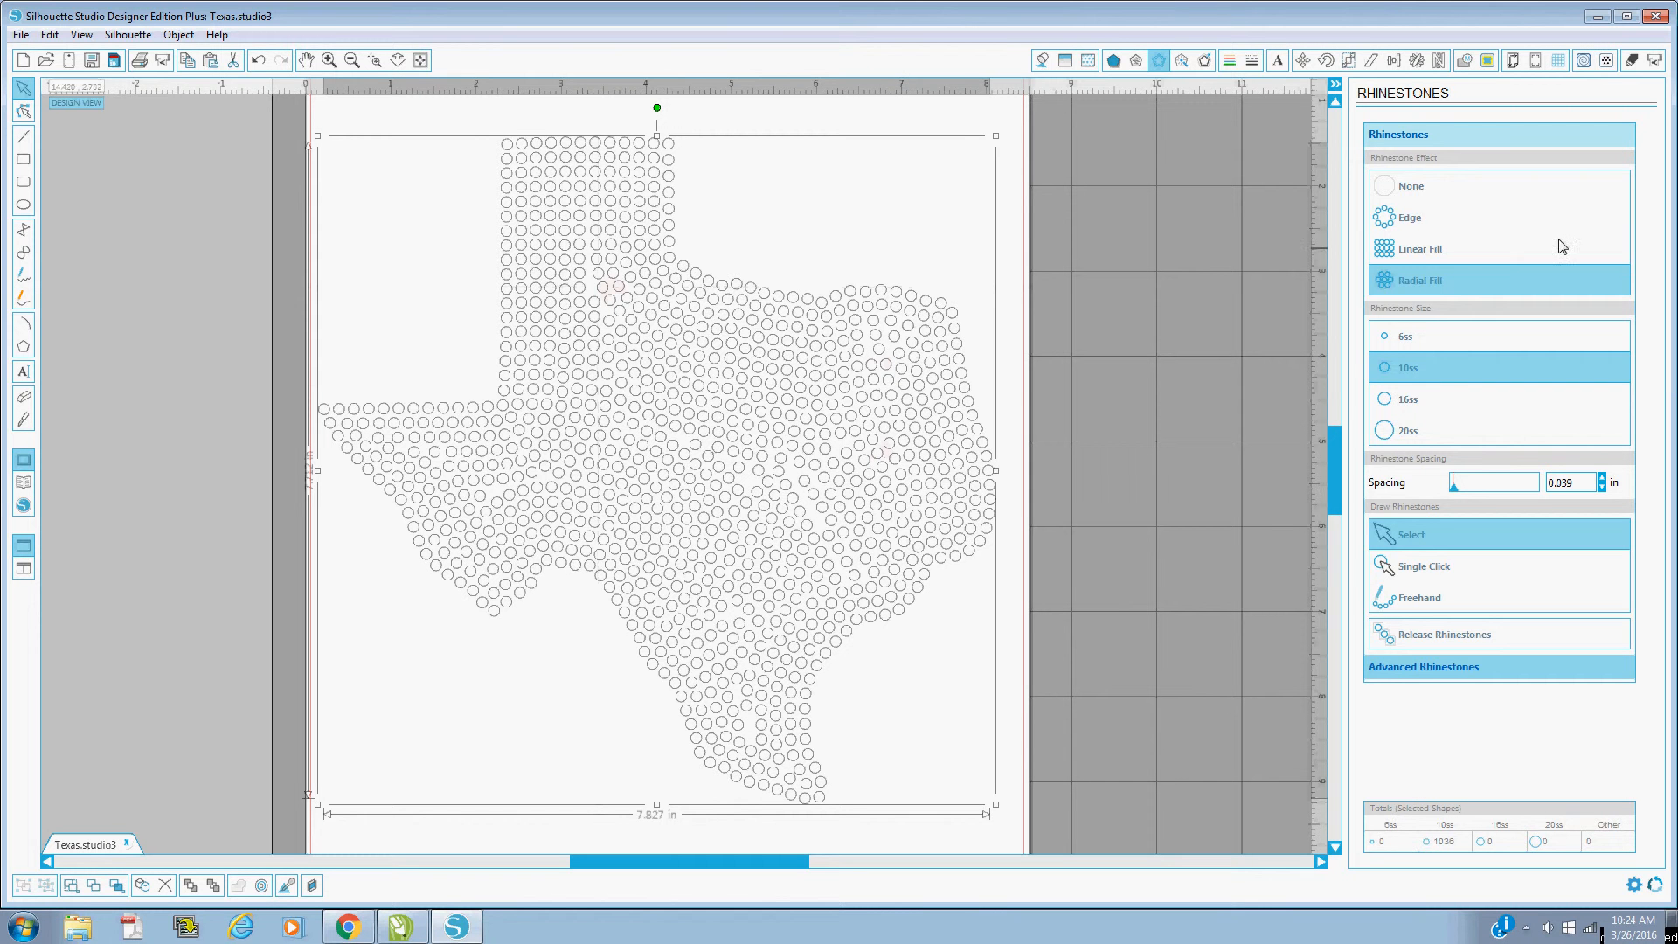
click(1410, 249)
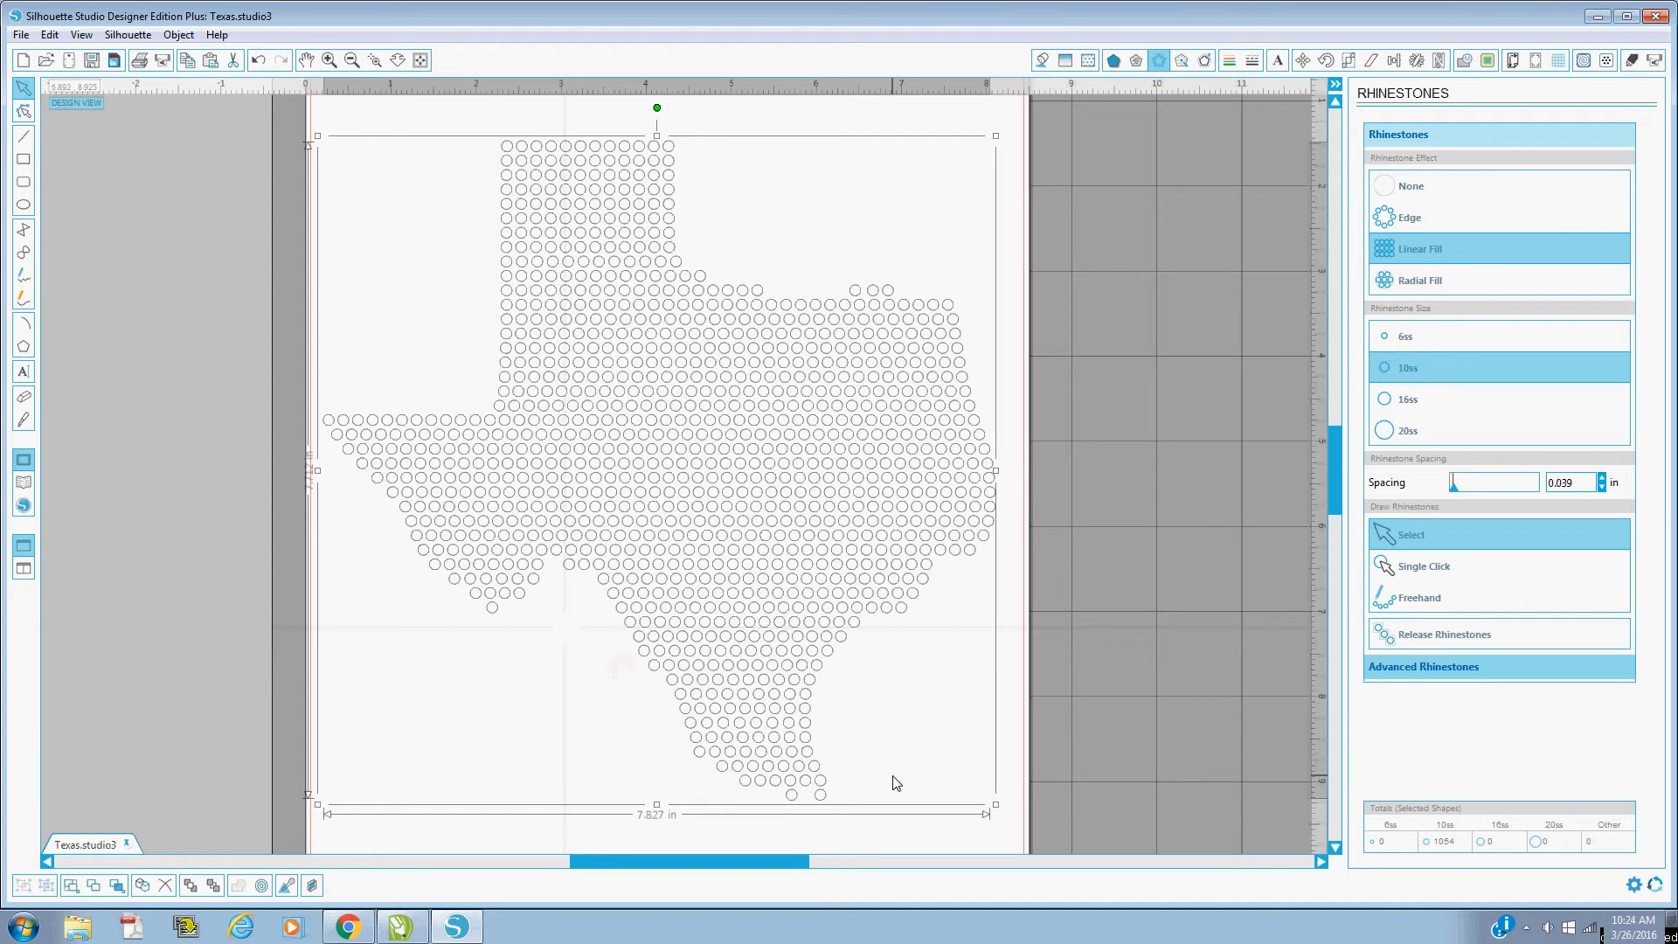
click(258, 61)
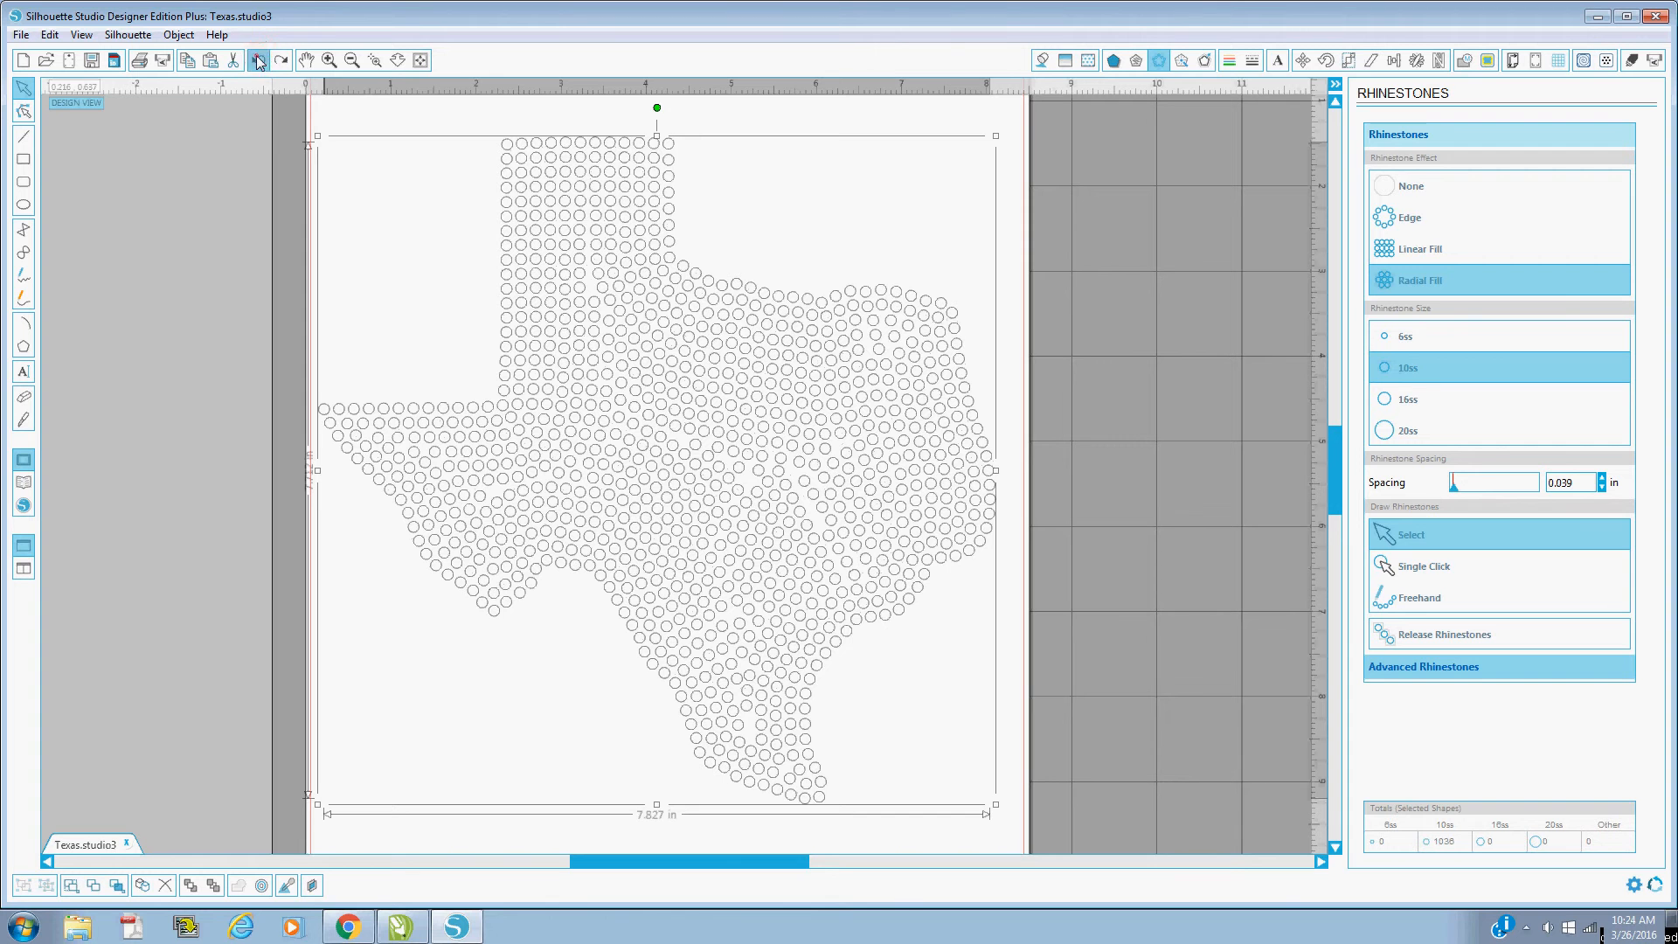
click(258, 61)
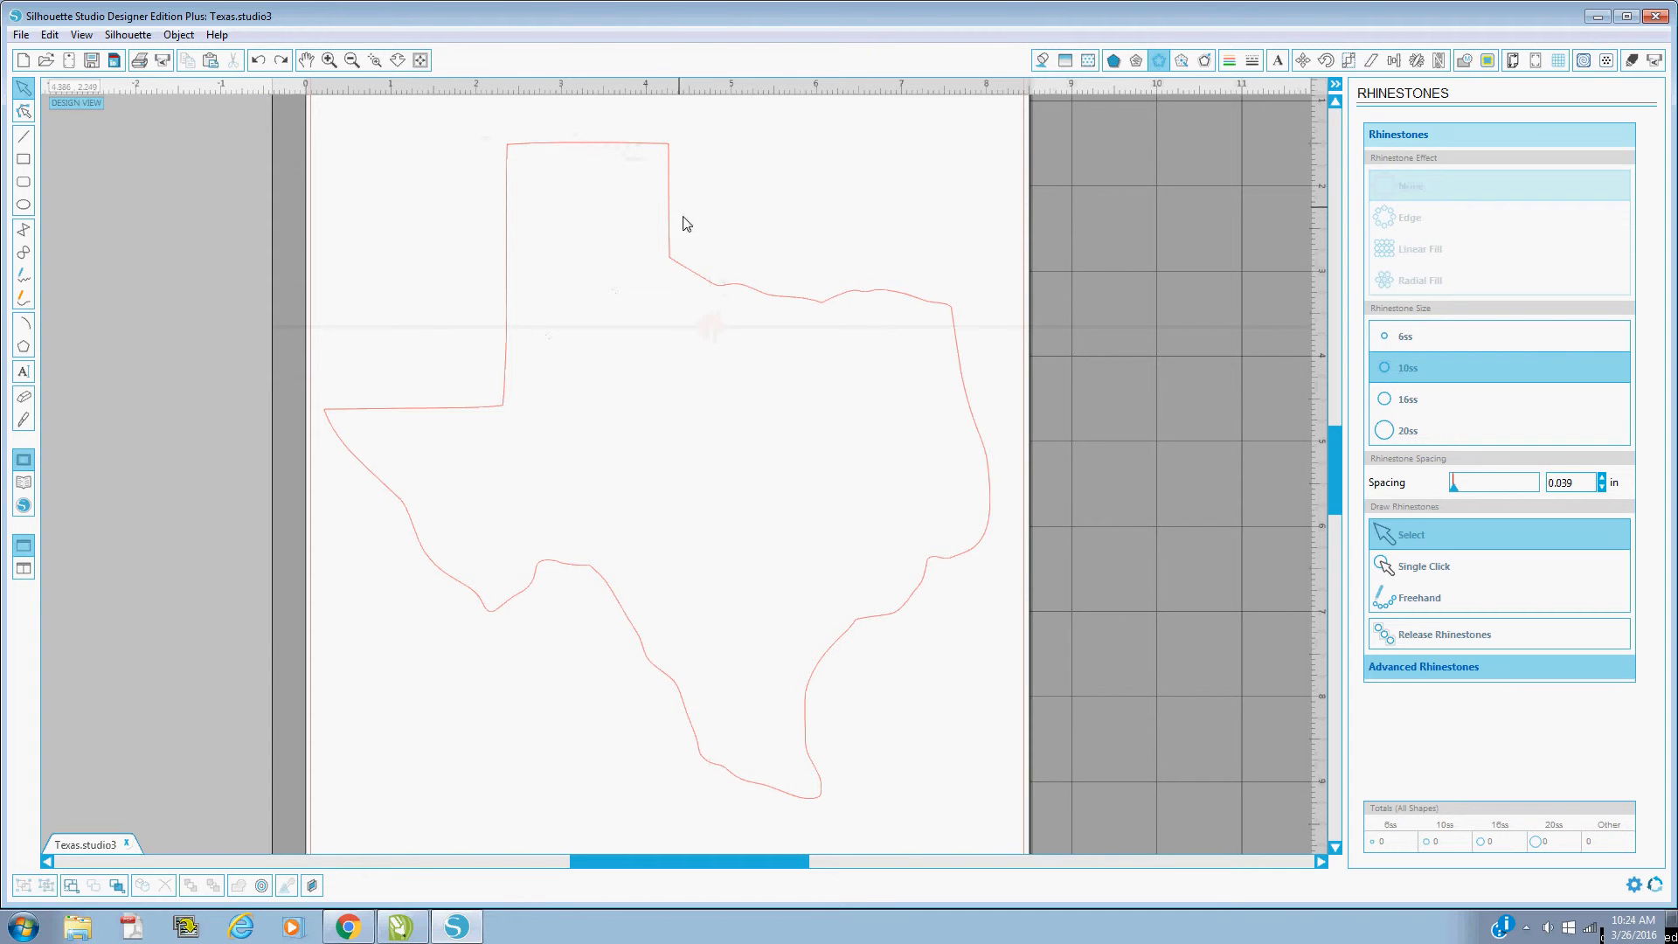
Step: Start an outward offset of the traced Texas outline with the Corner style
click(822, 306)
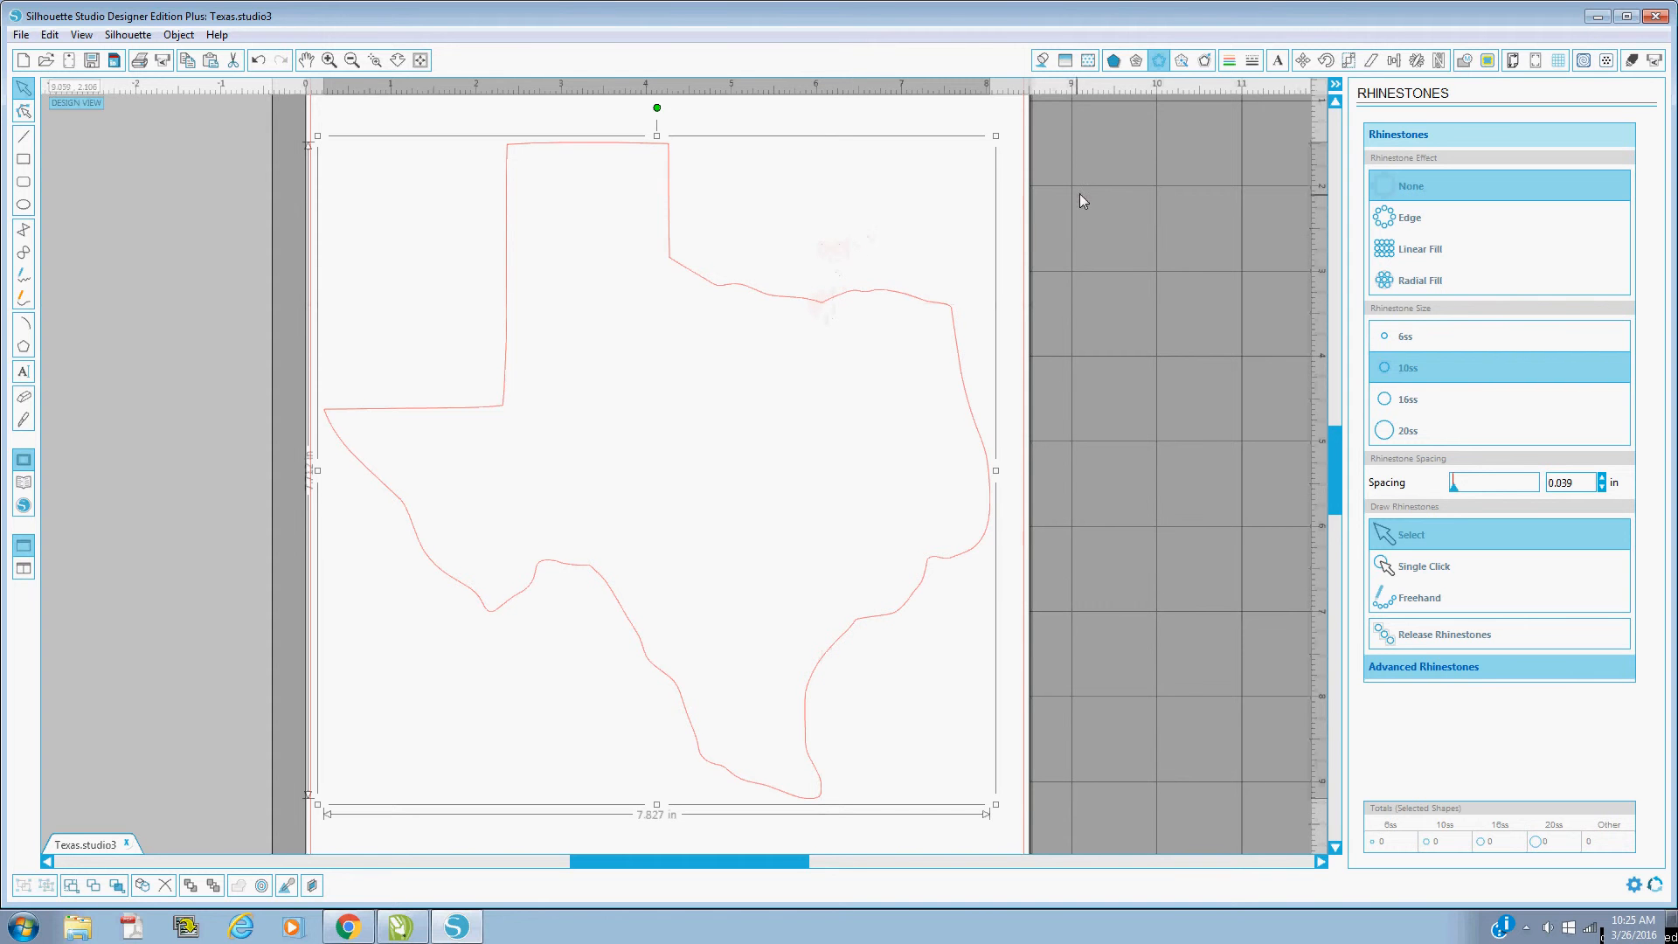
click(1205, 63)
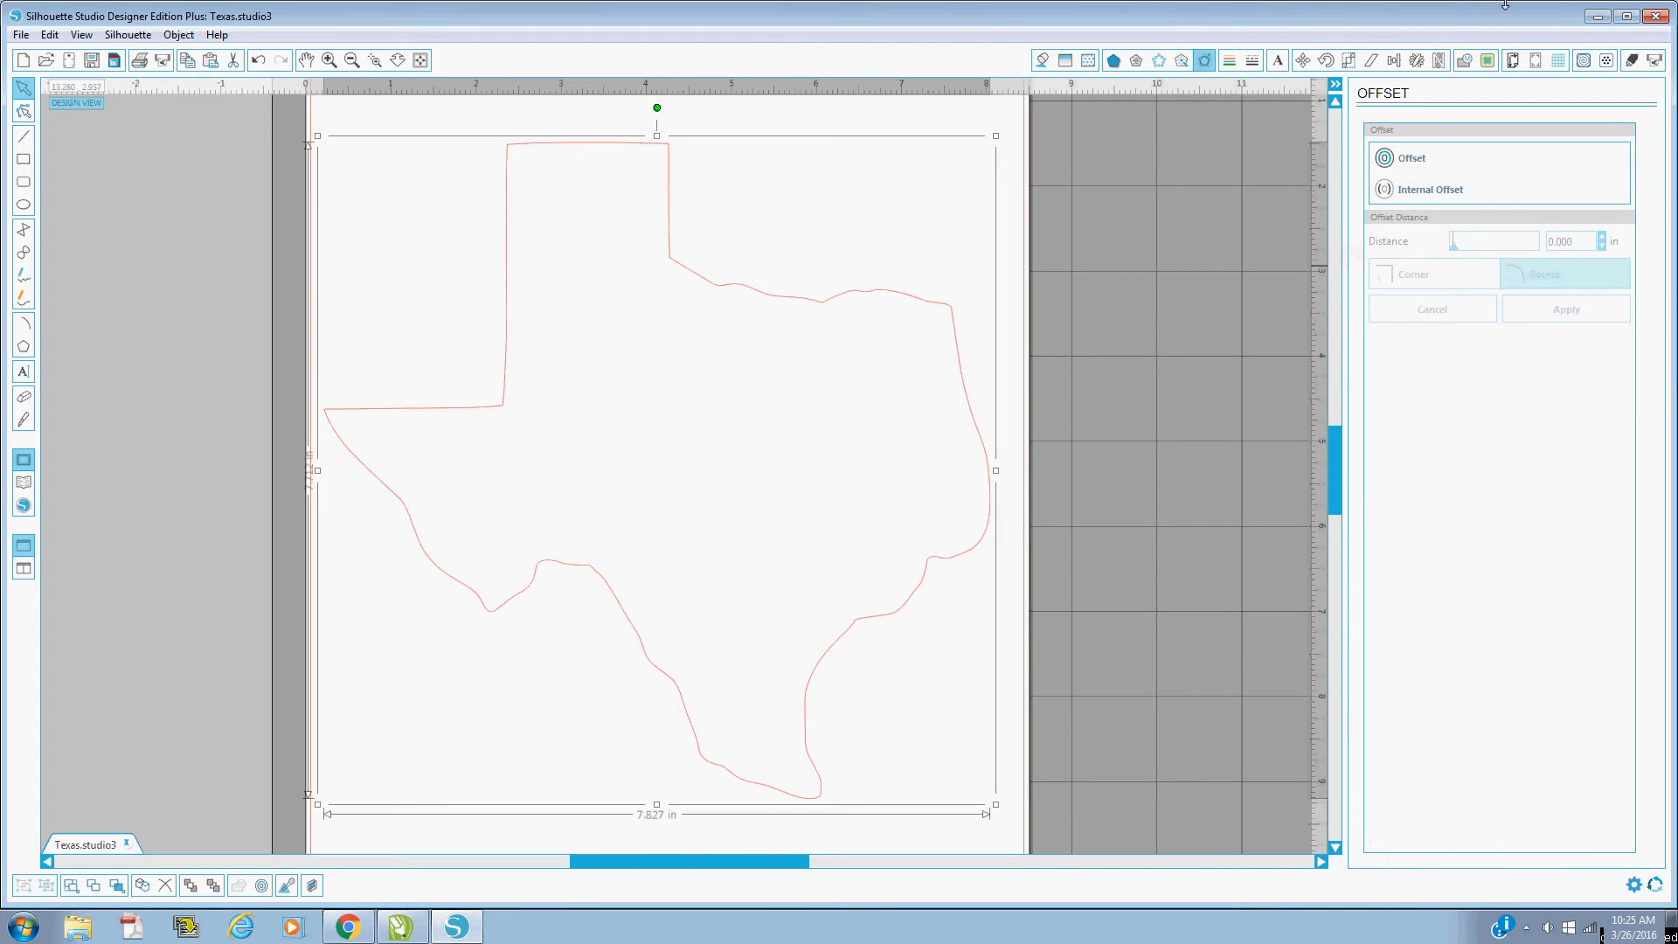
click(1414, 164)
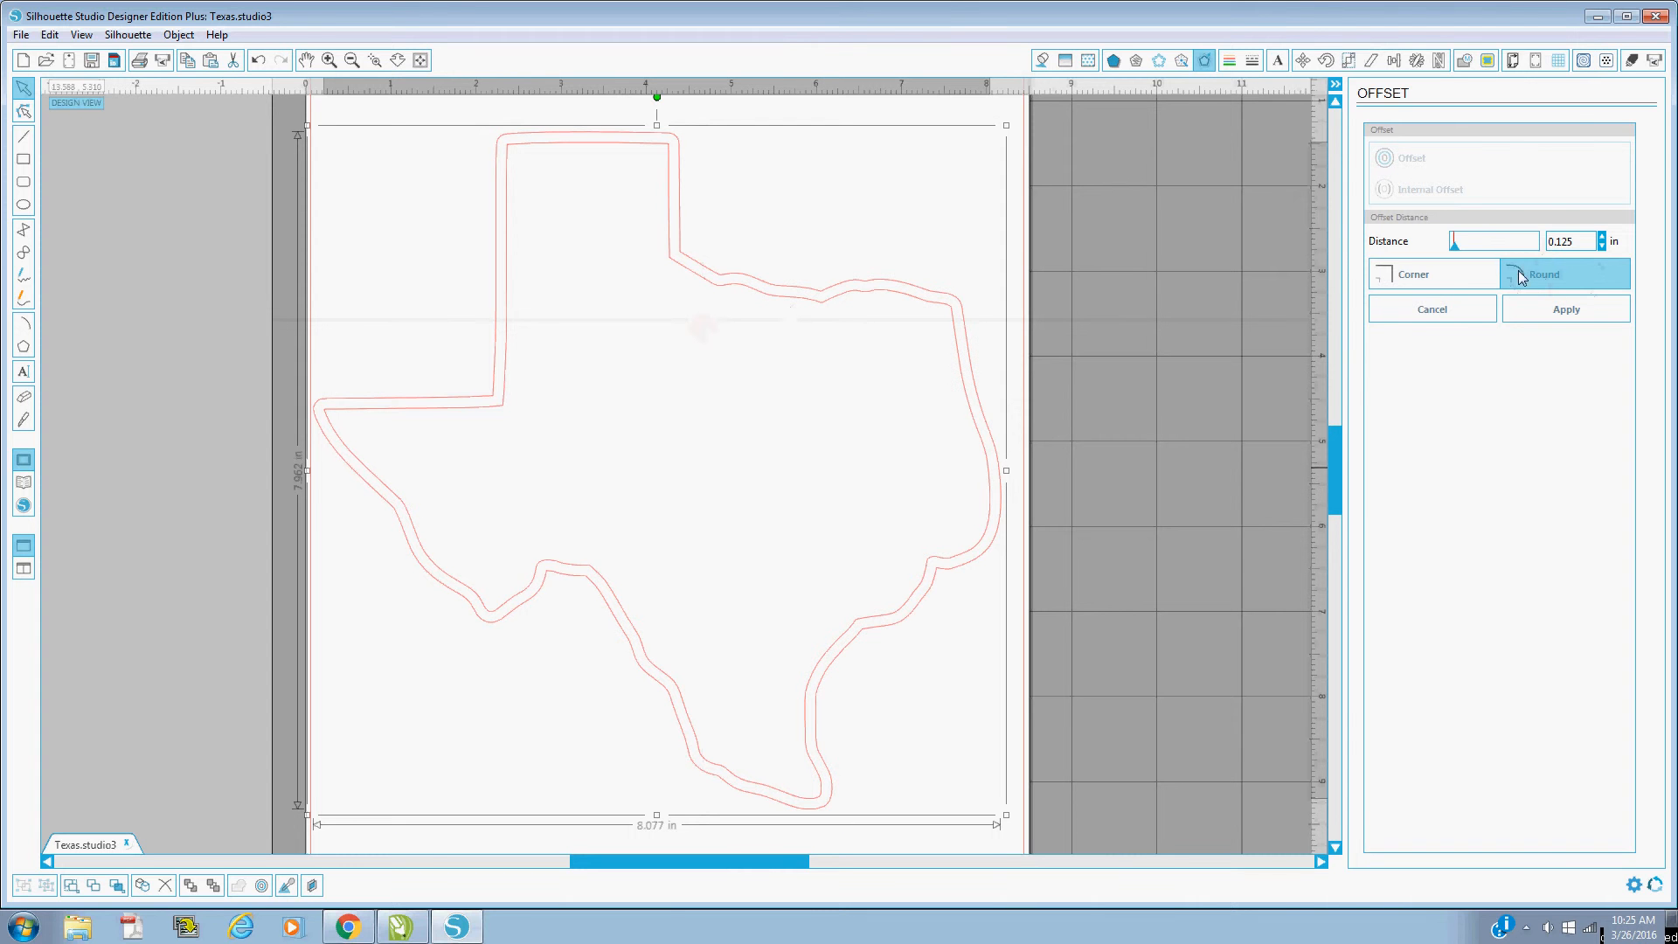
click(1413, 282)
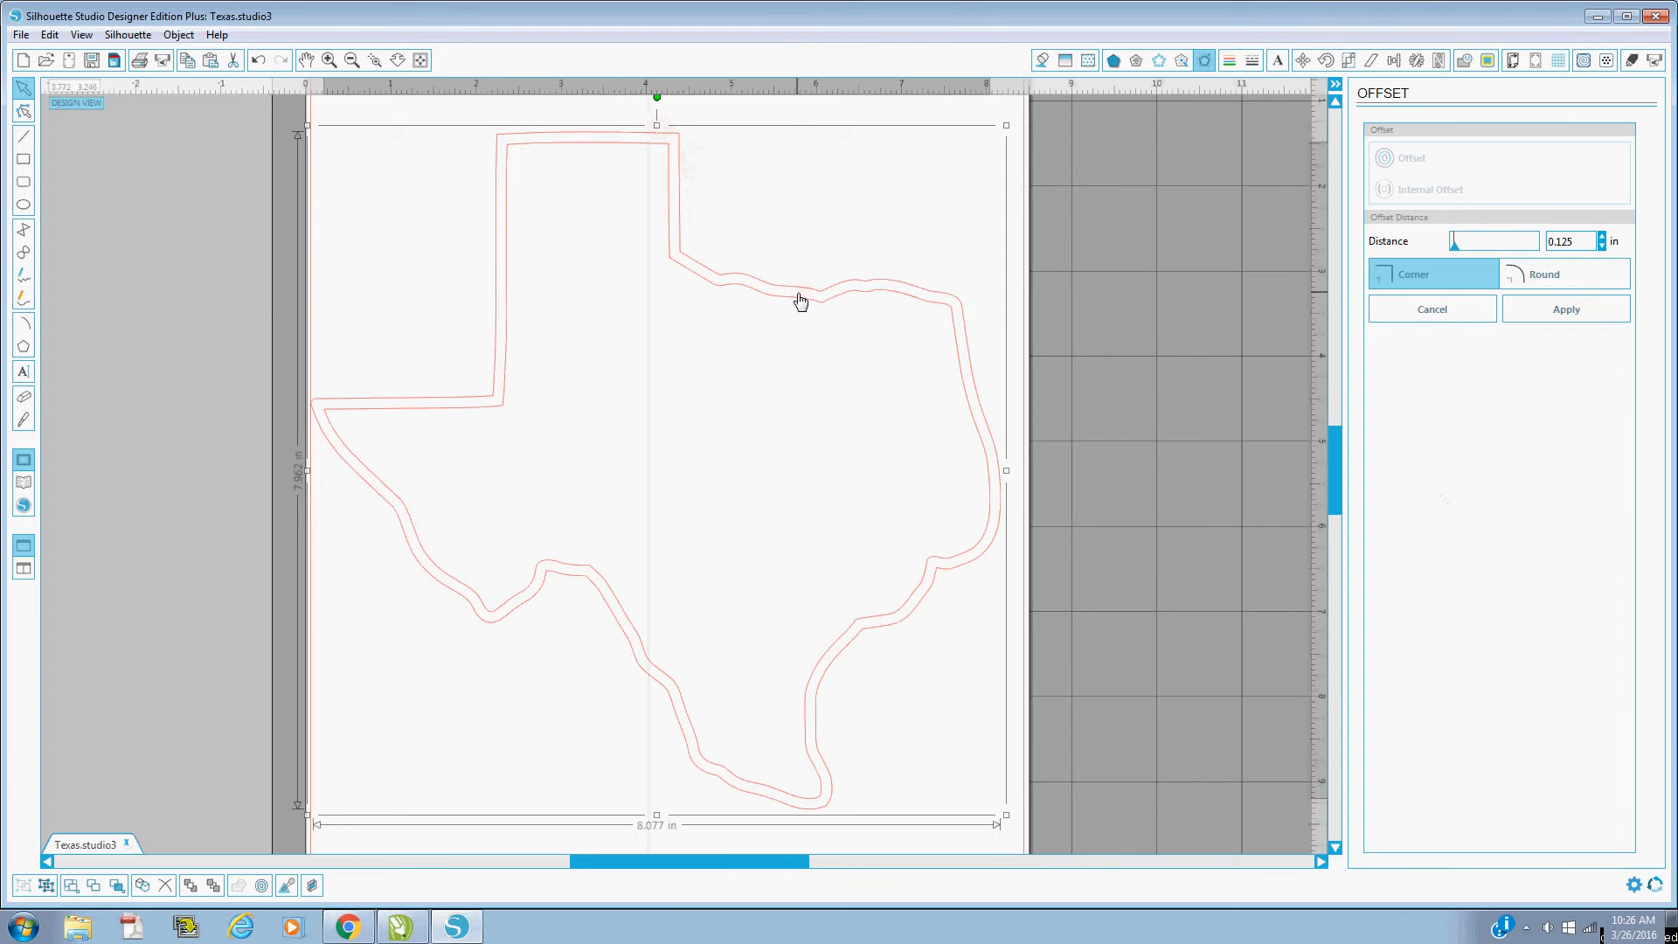
Step: Increase the offset distance to about 0.15 in and apply the offset
click(1603, 237)
click(1603, 236)
click(1603, 237)
click(1603, 237)
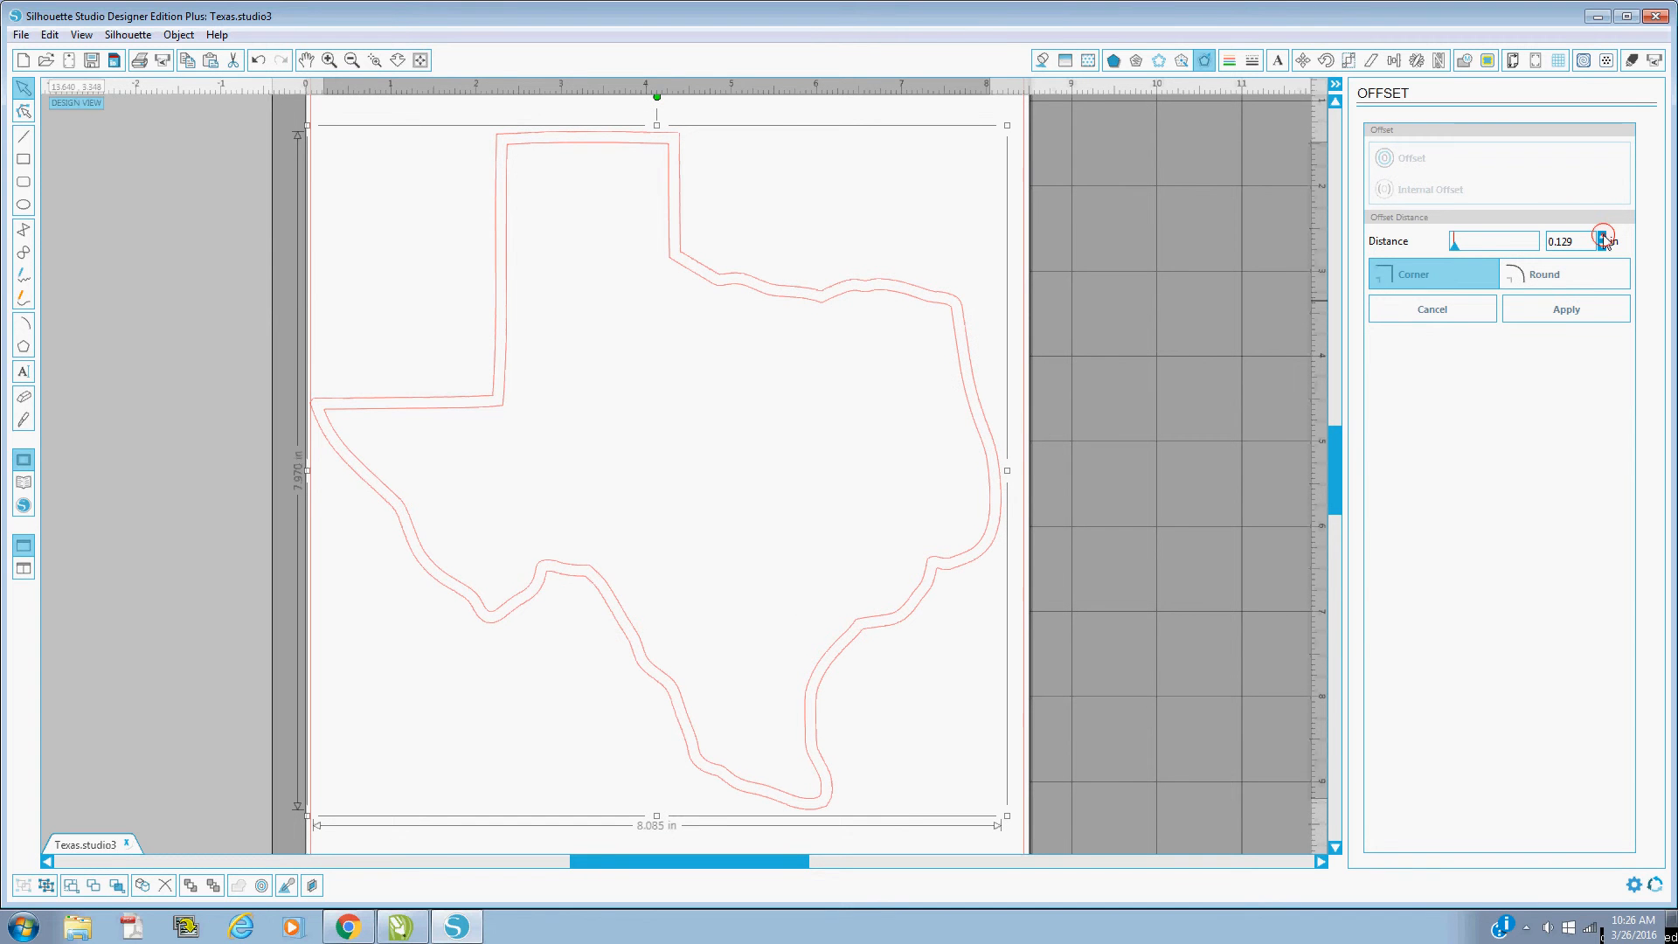
click(1603, 236)
click(1603, 236)
click(1603, 236)
click(1602, 237)
click(1603, 237)
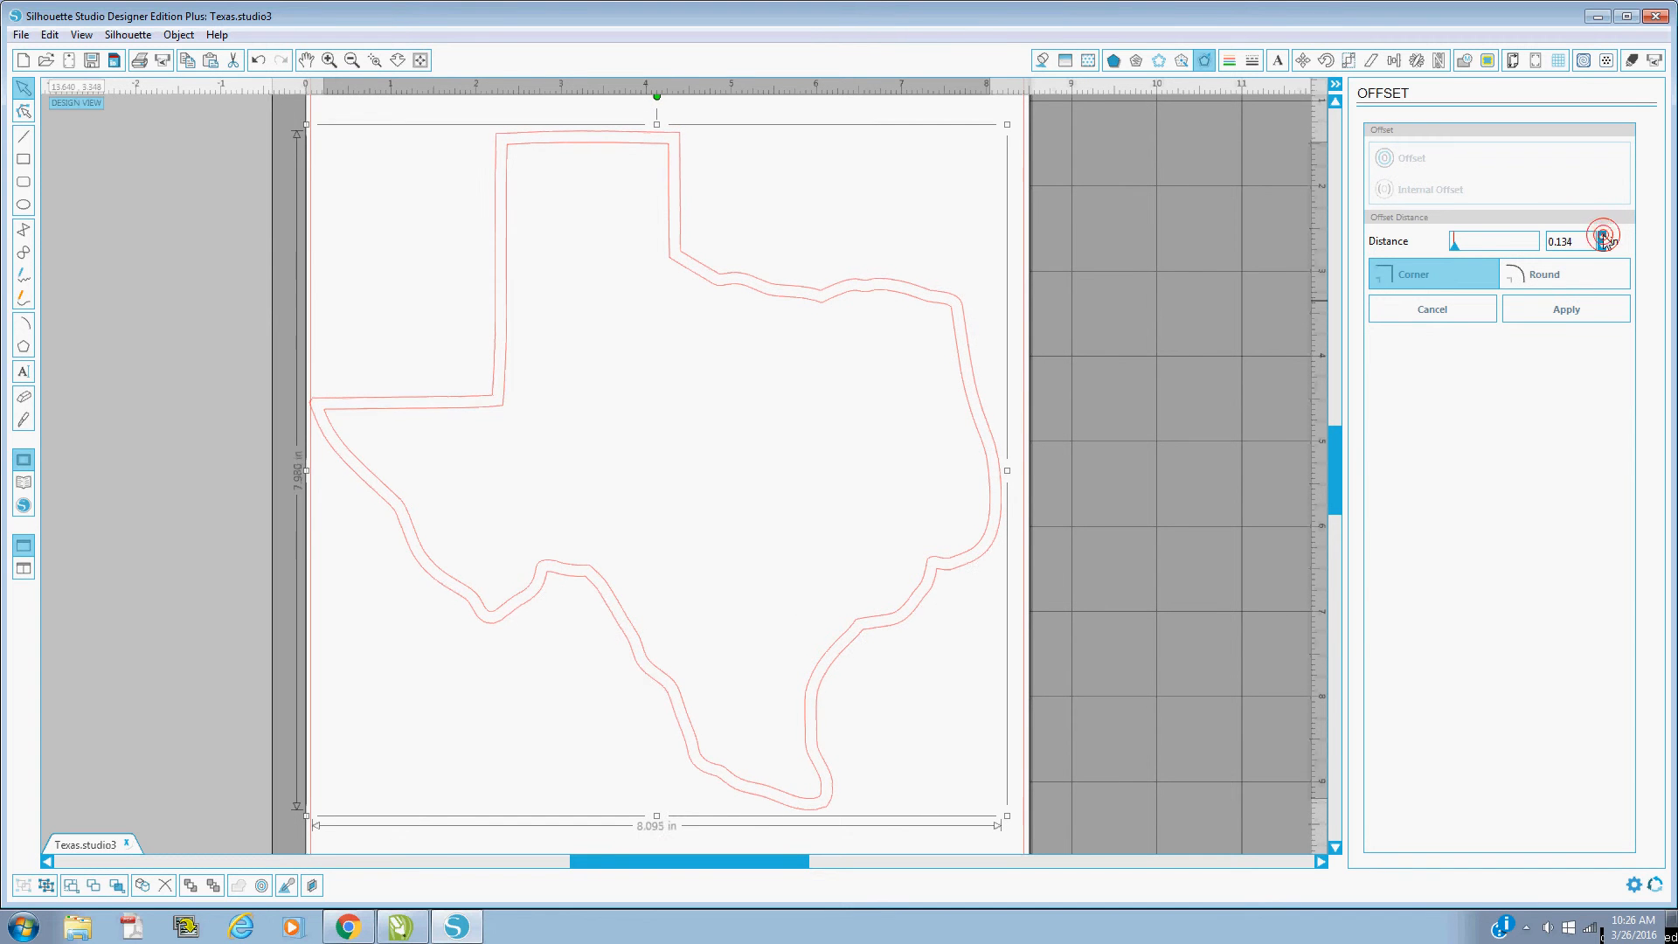
click(1602, 237)
click(1603, 237)
click(1603, 237)
click(1603, 237)
click(1603, 237)
click(1603, 237)
click(1603, 236)
click(1602, 237)
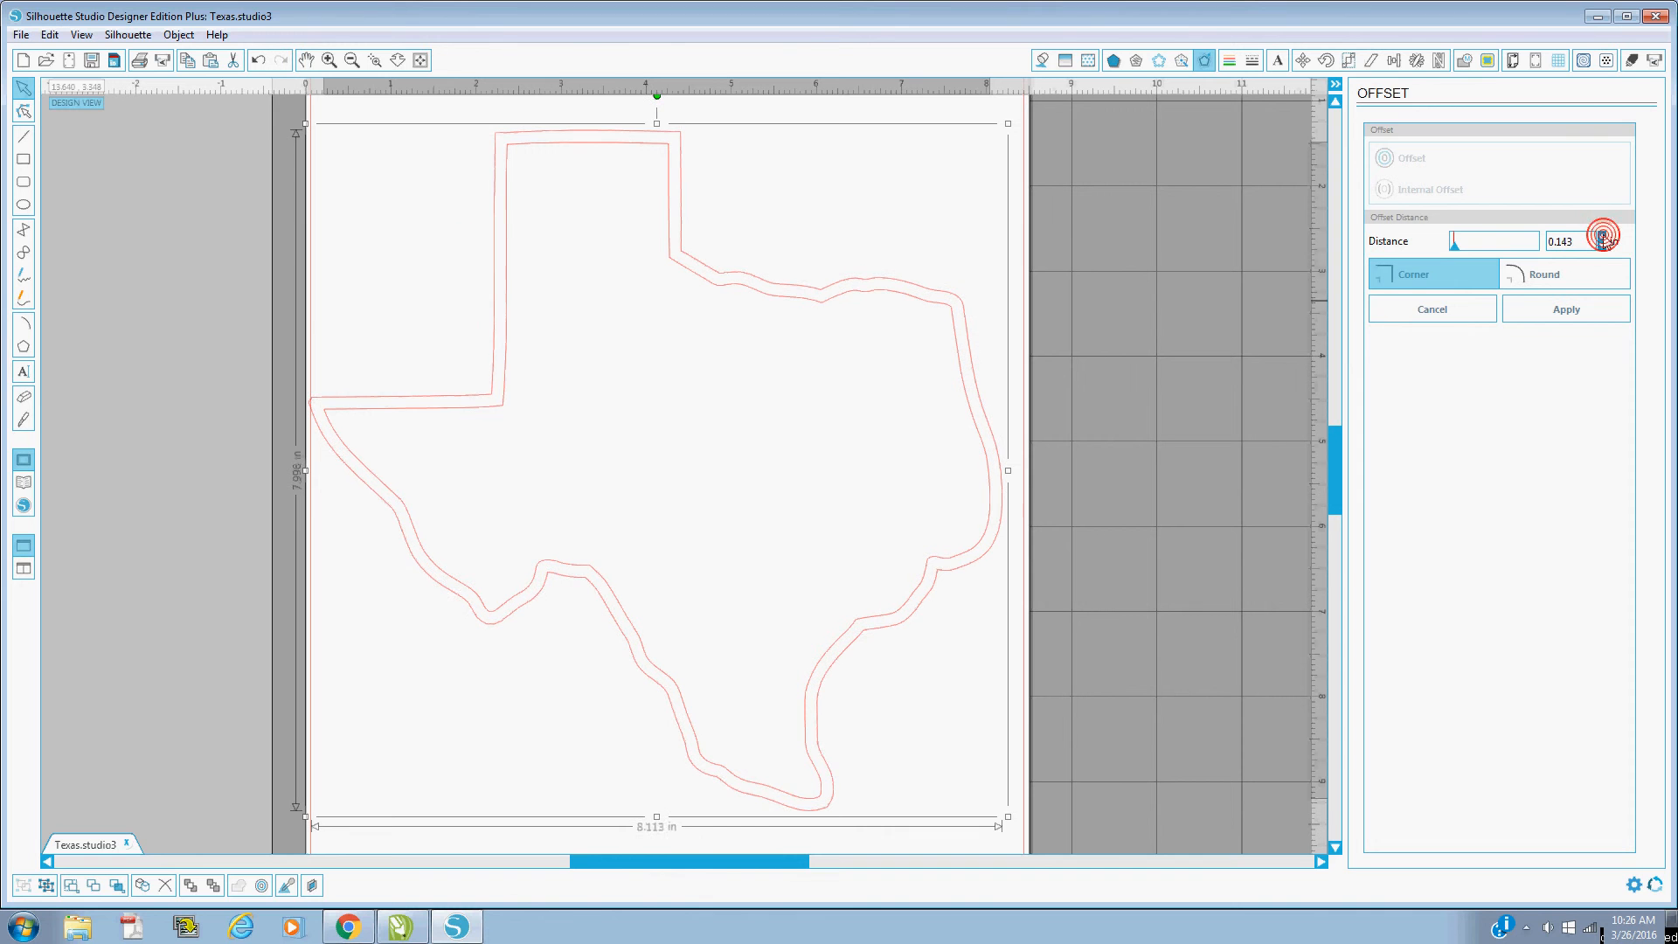
click(1602, 236)
click(1603, 237)
click(1603, 237)
click(1603, 237)
click(1603, 236)
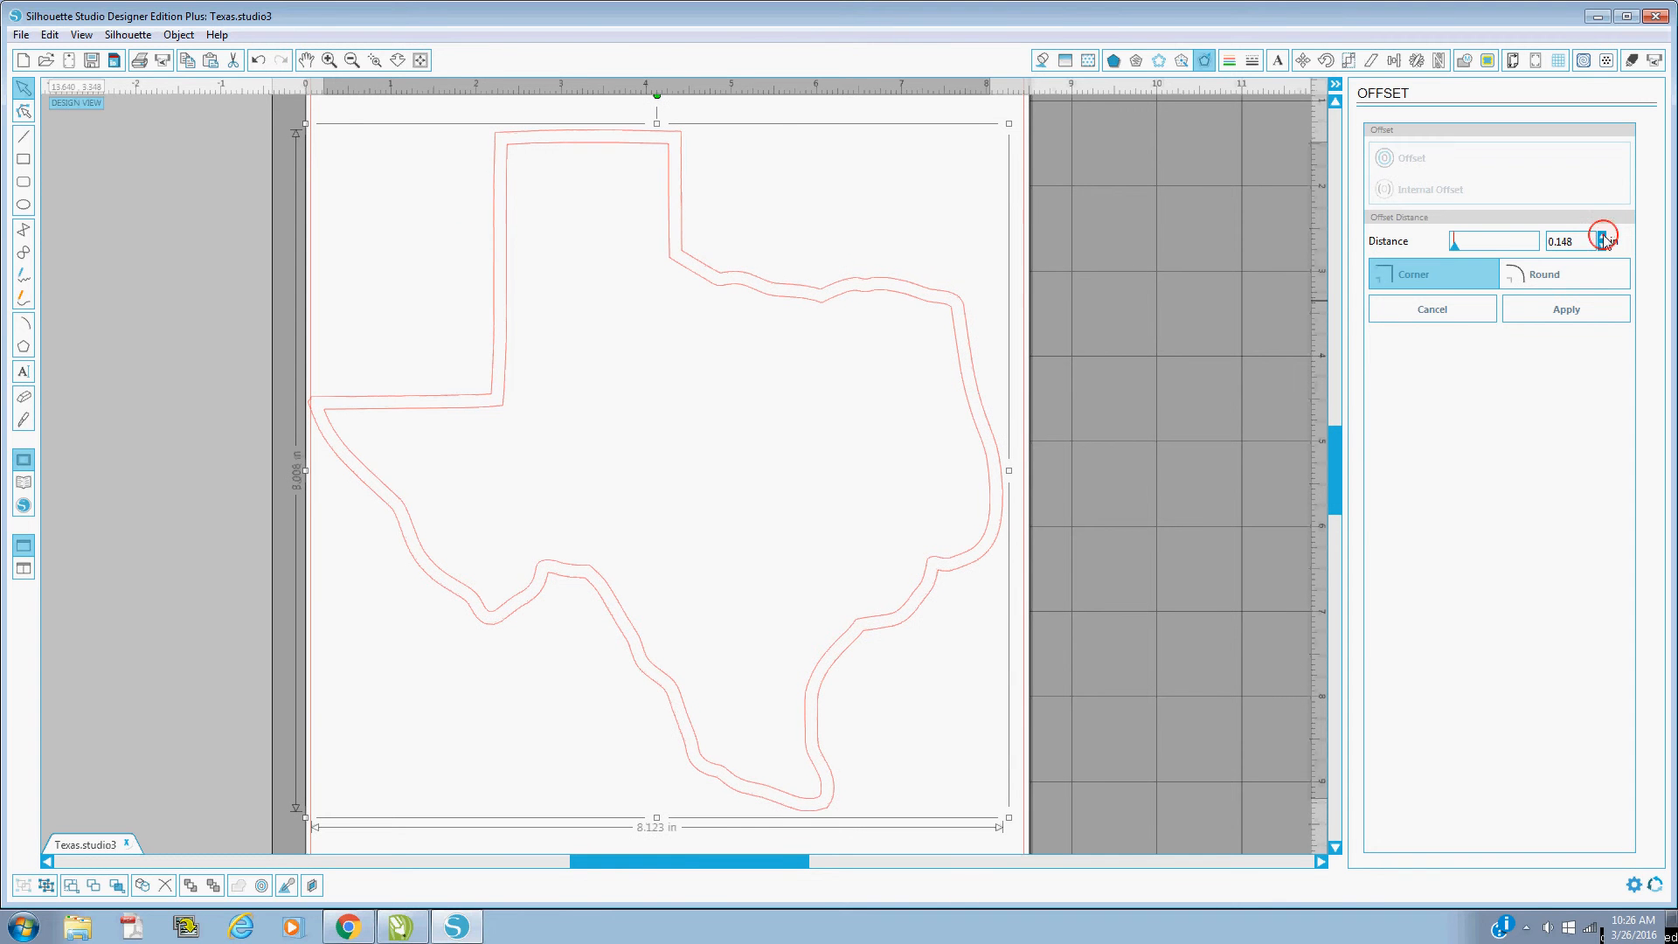
click(1603, 237)
click(1603, 237)
click(1566, 310)
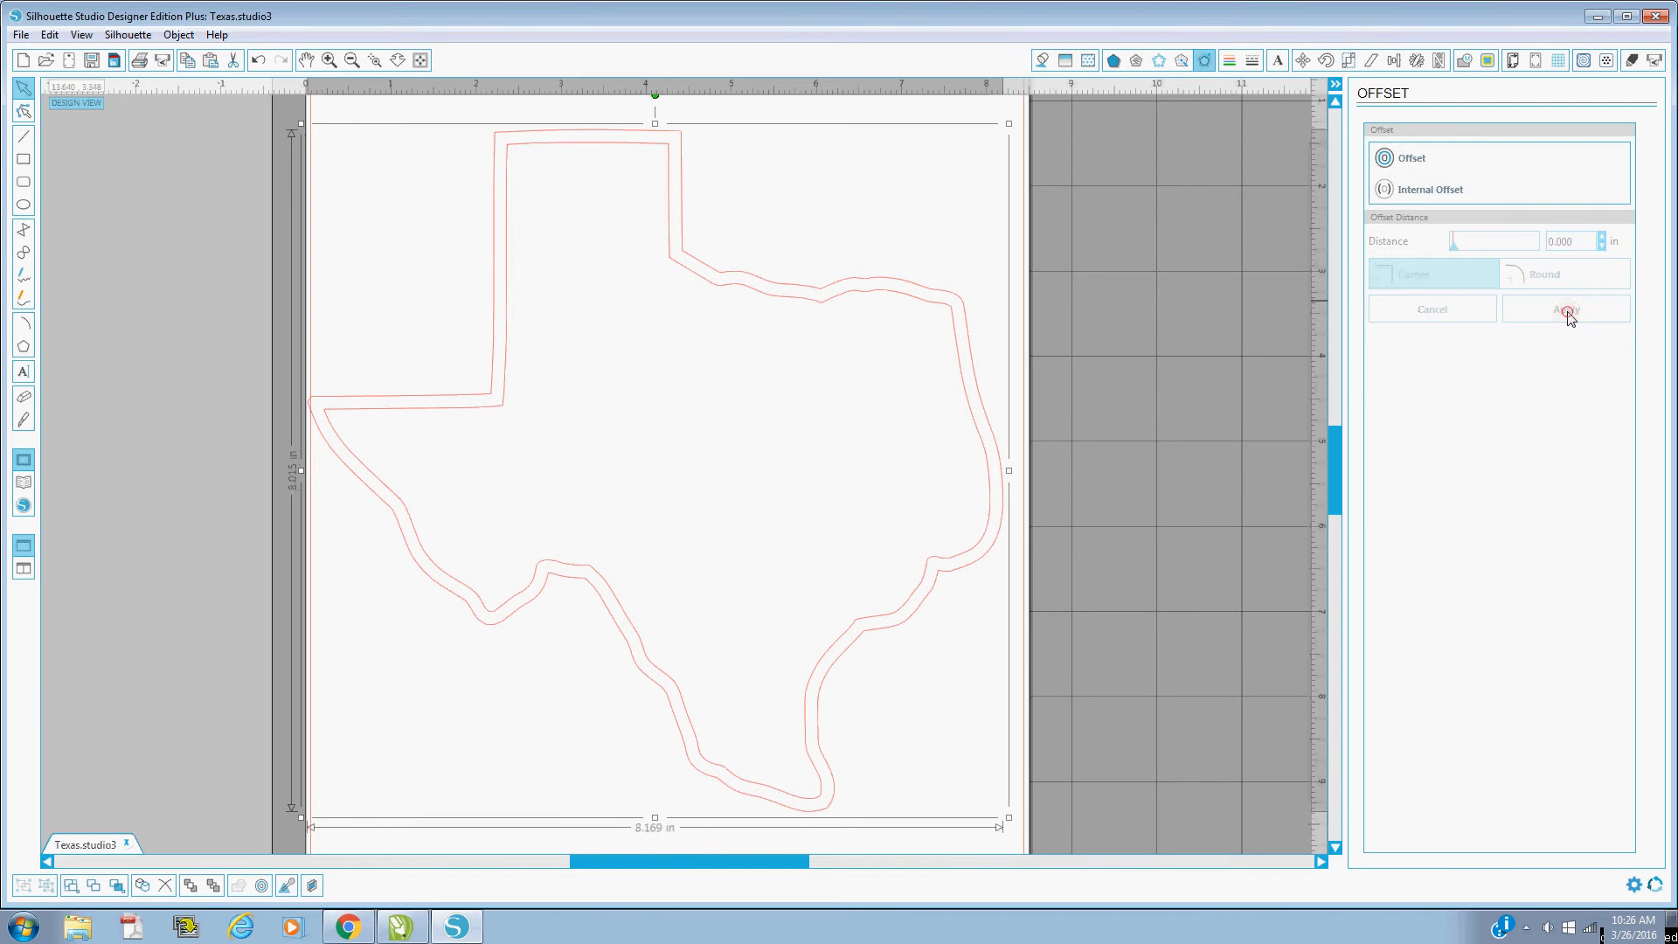
Step: Apply the Edge rhinestone effect with 10ss stones to the outer offset outline of Texas
click(787, 190)
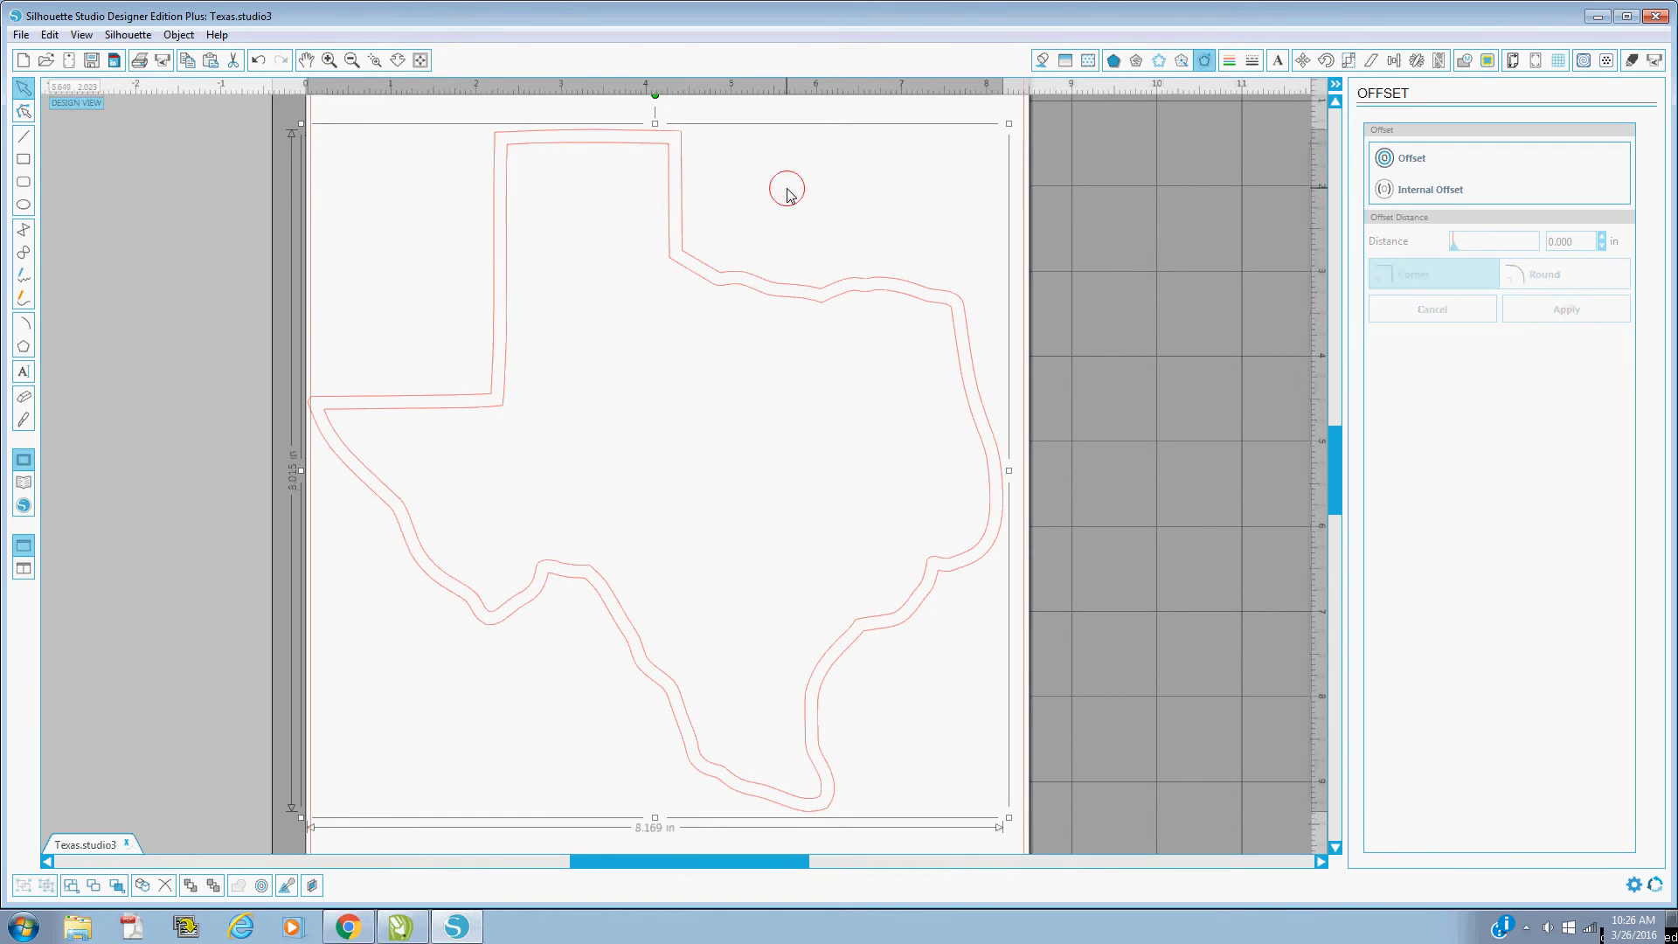
click(752, 274)
click(757, 286)
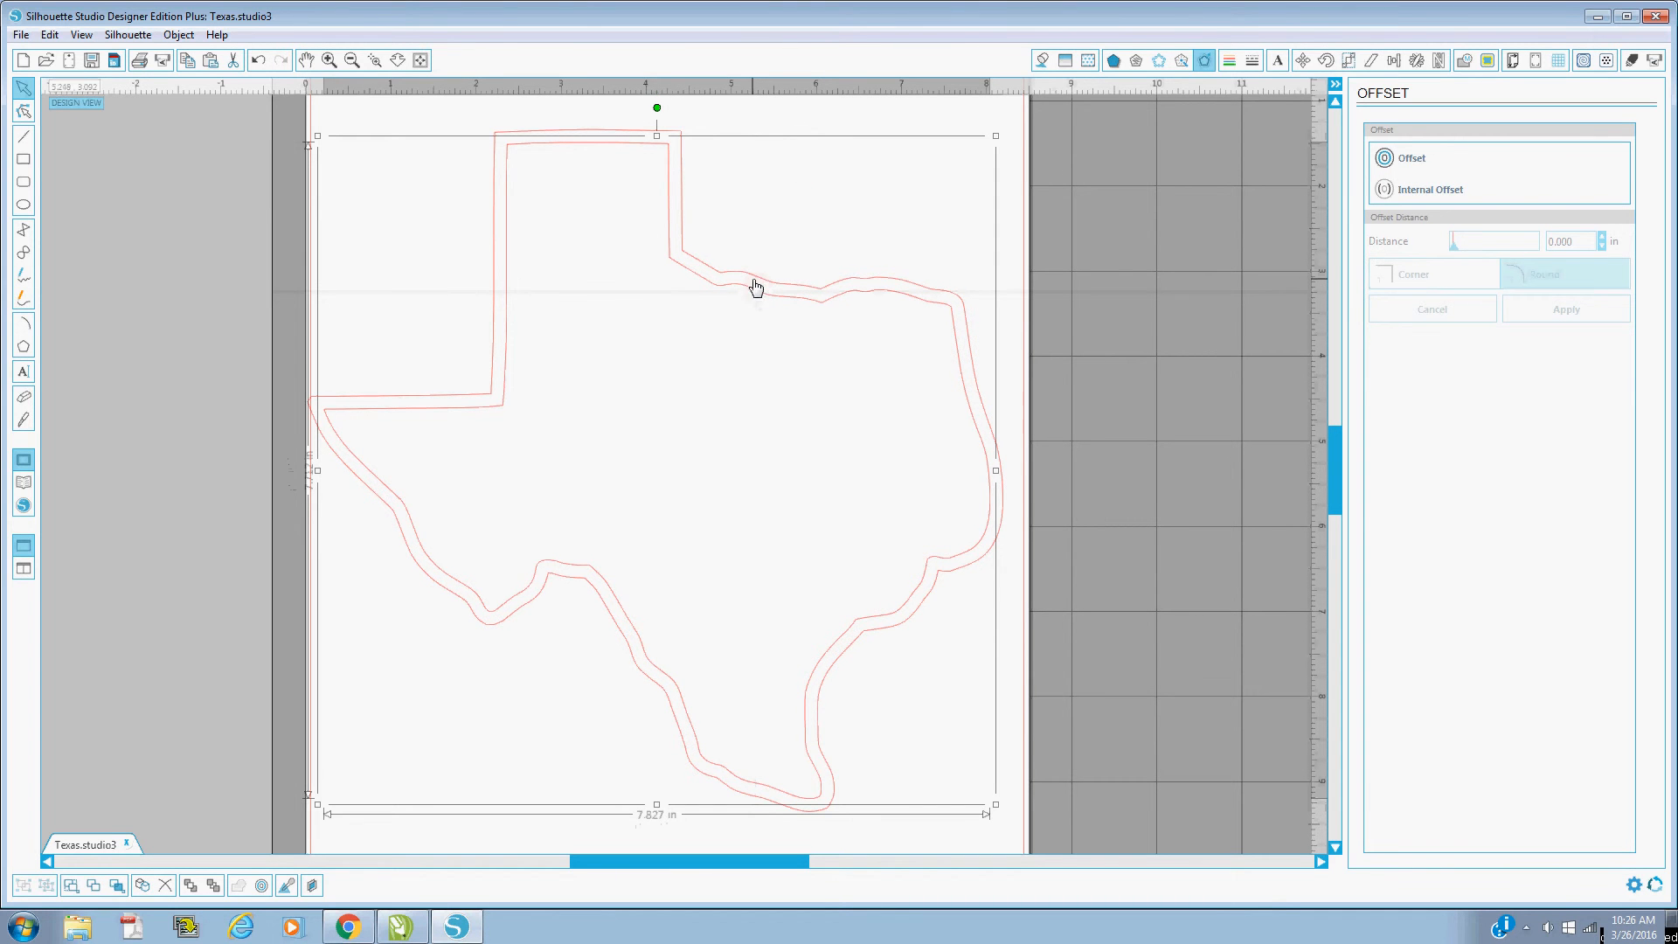
click(755, 280)
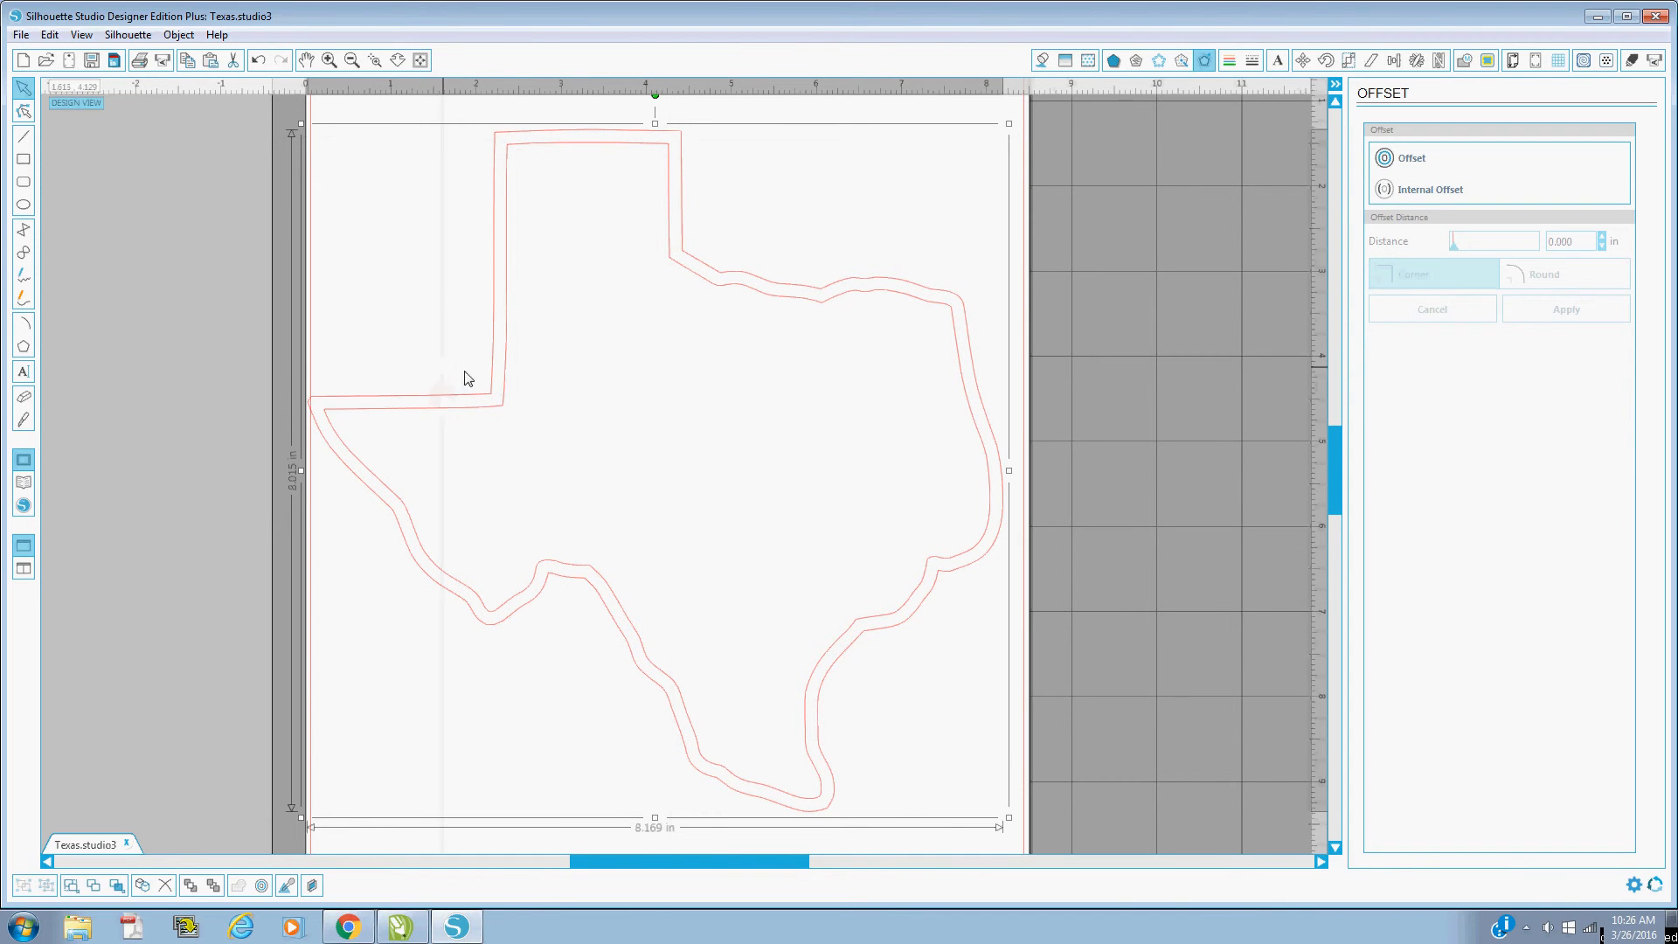
click(1161, 64)
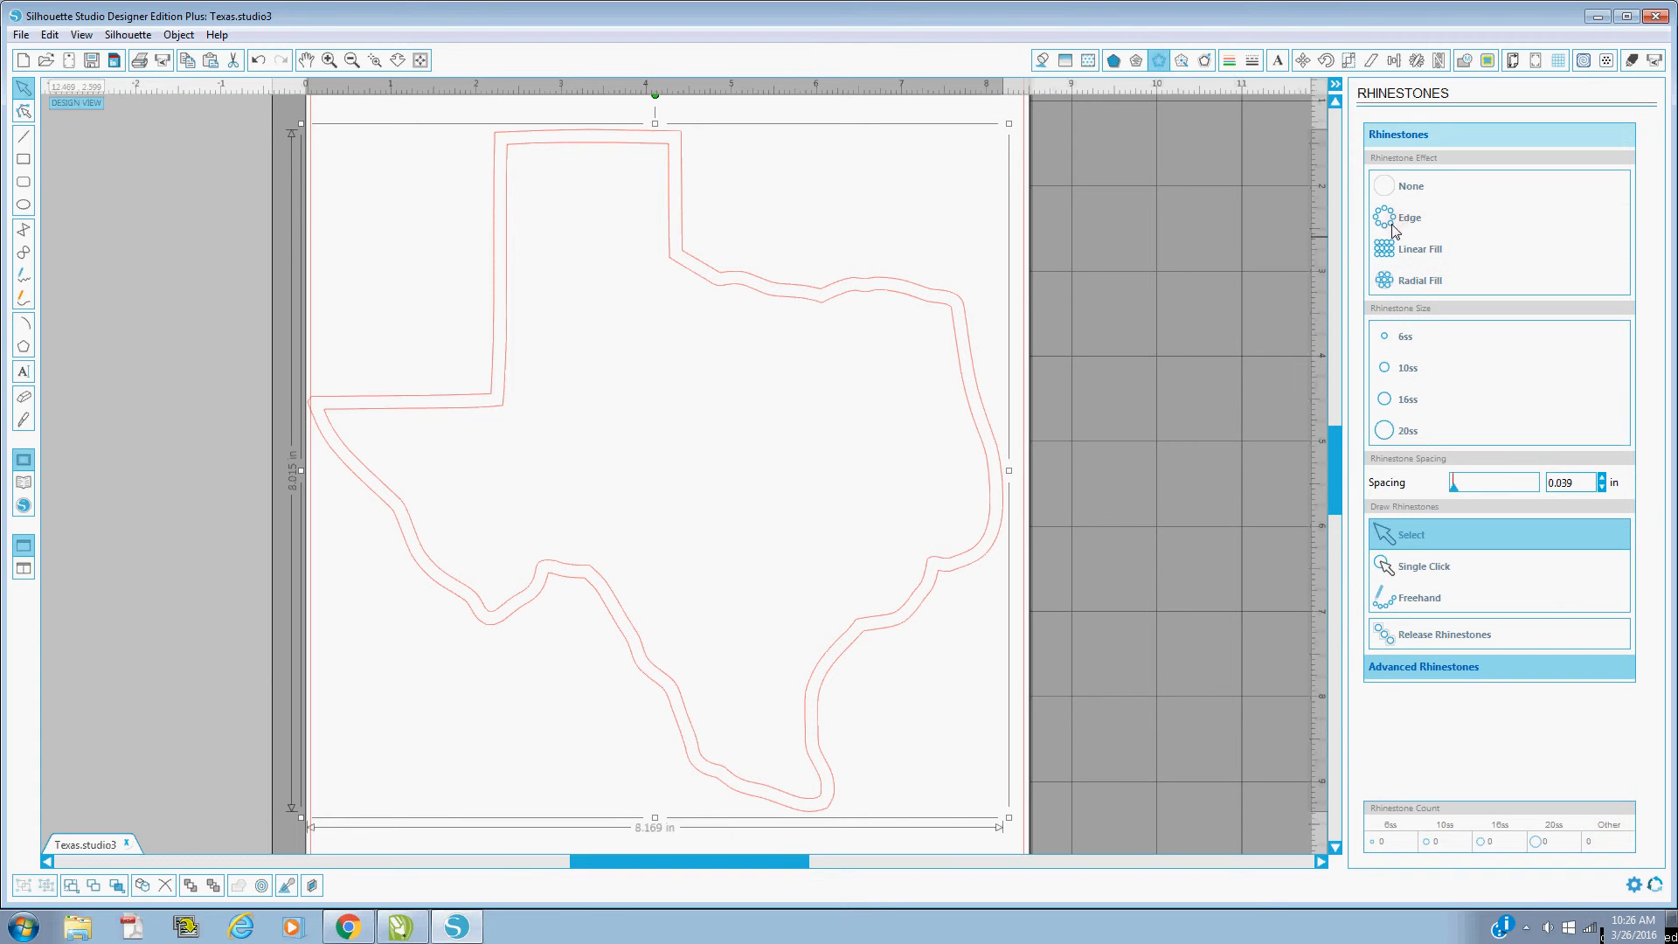
click(1405, 220)
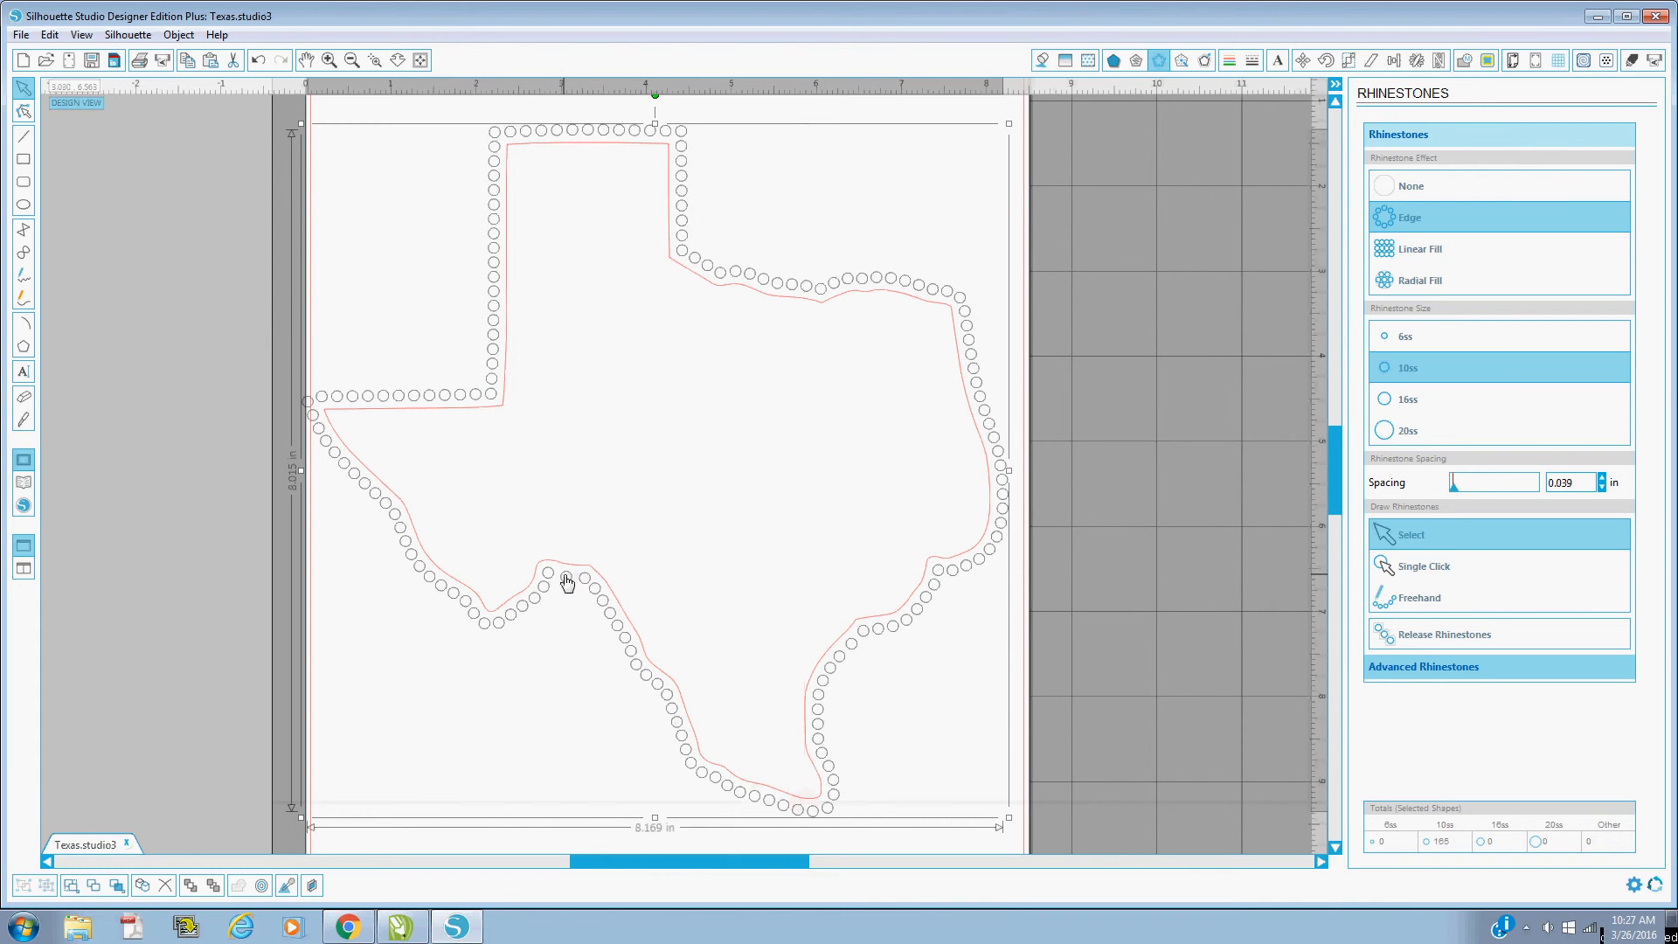
Step: Try the Edge rhinestone effect on the inner Texas outline and undo it
click(678, 501)
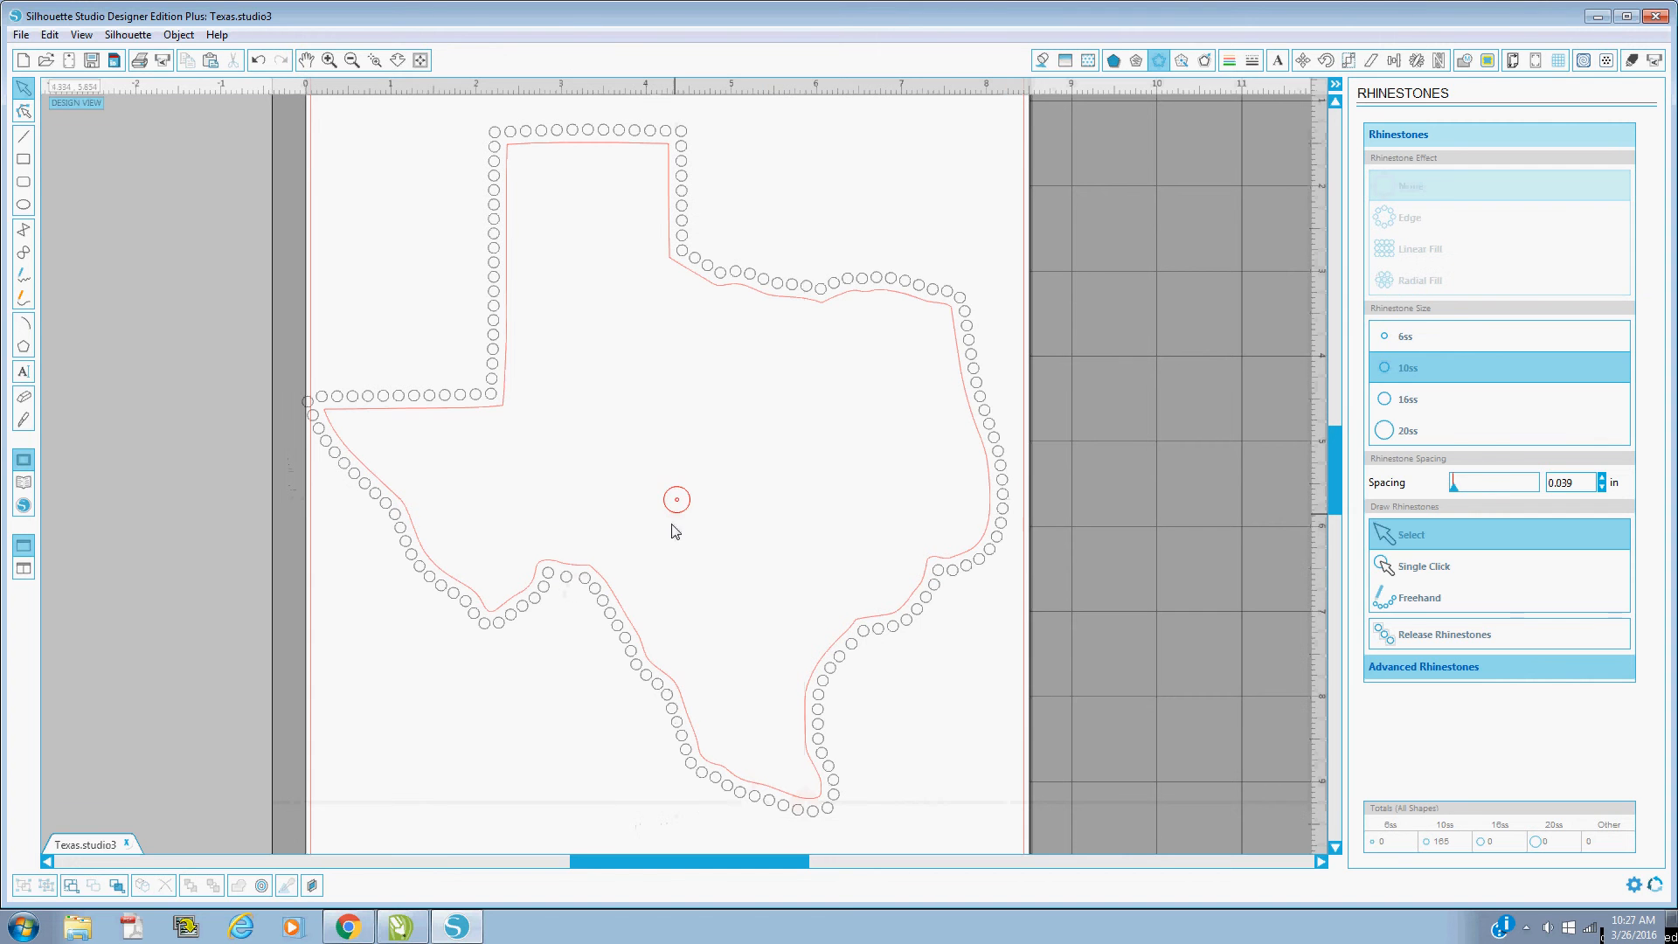
click(632, 629)
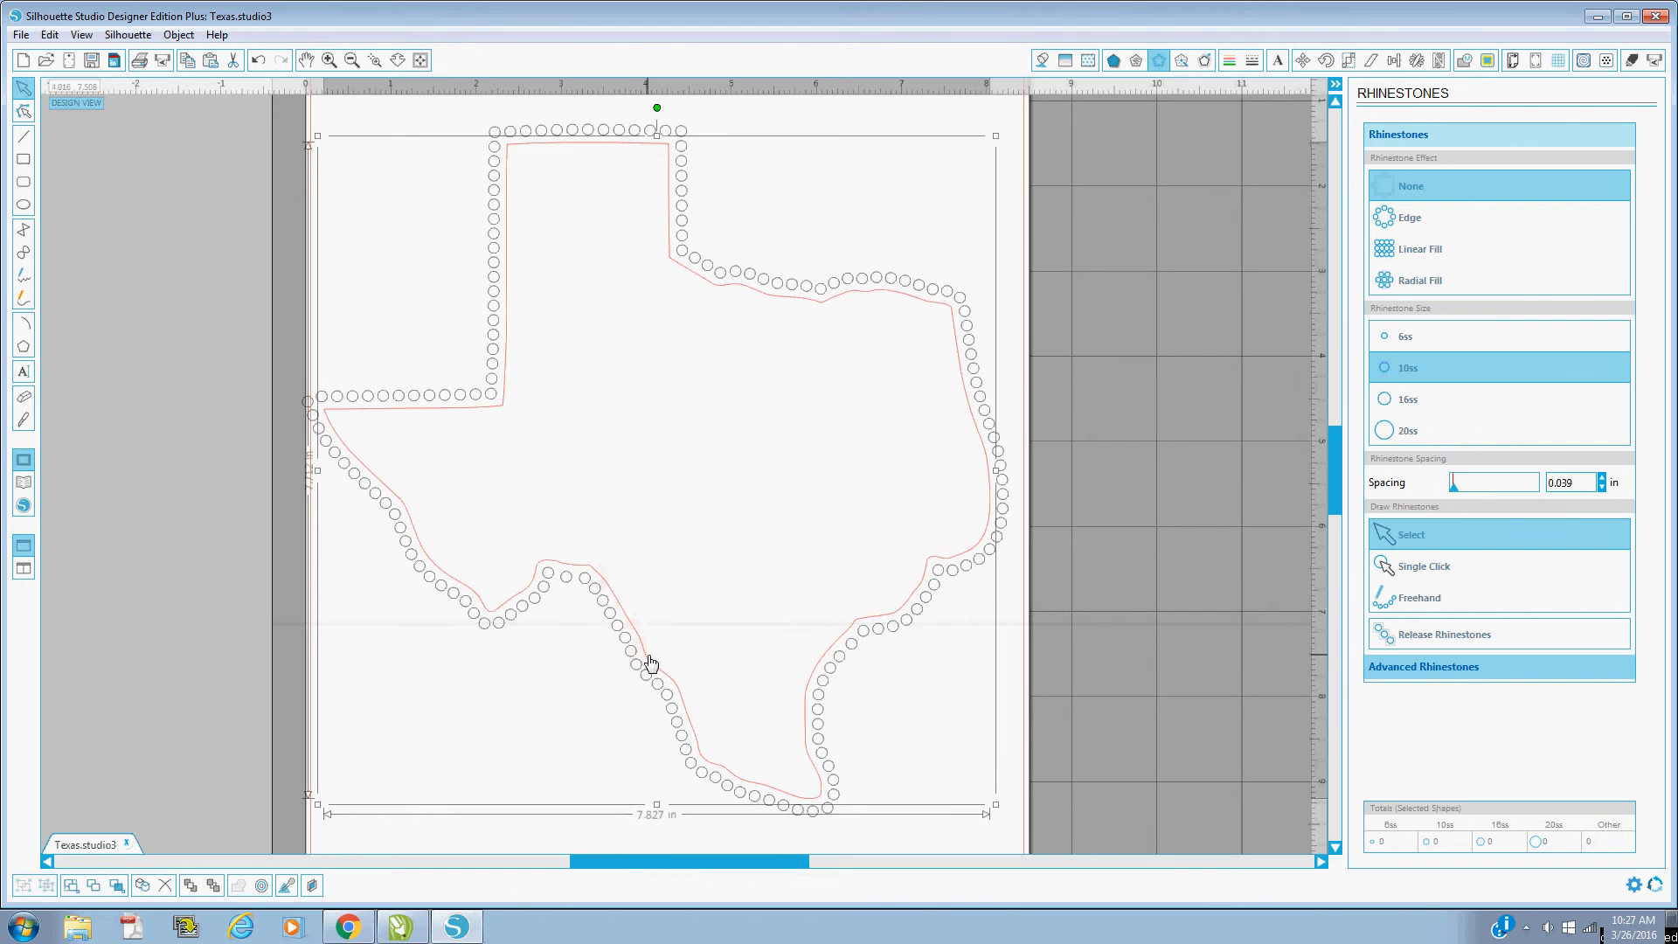
click(1412, 219)
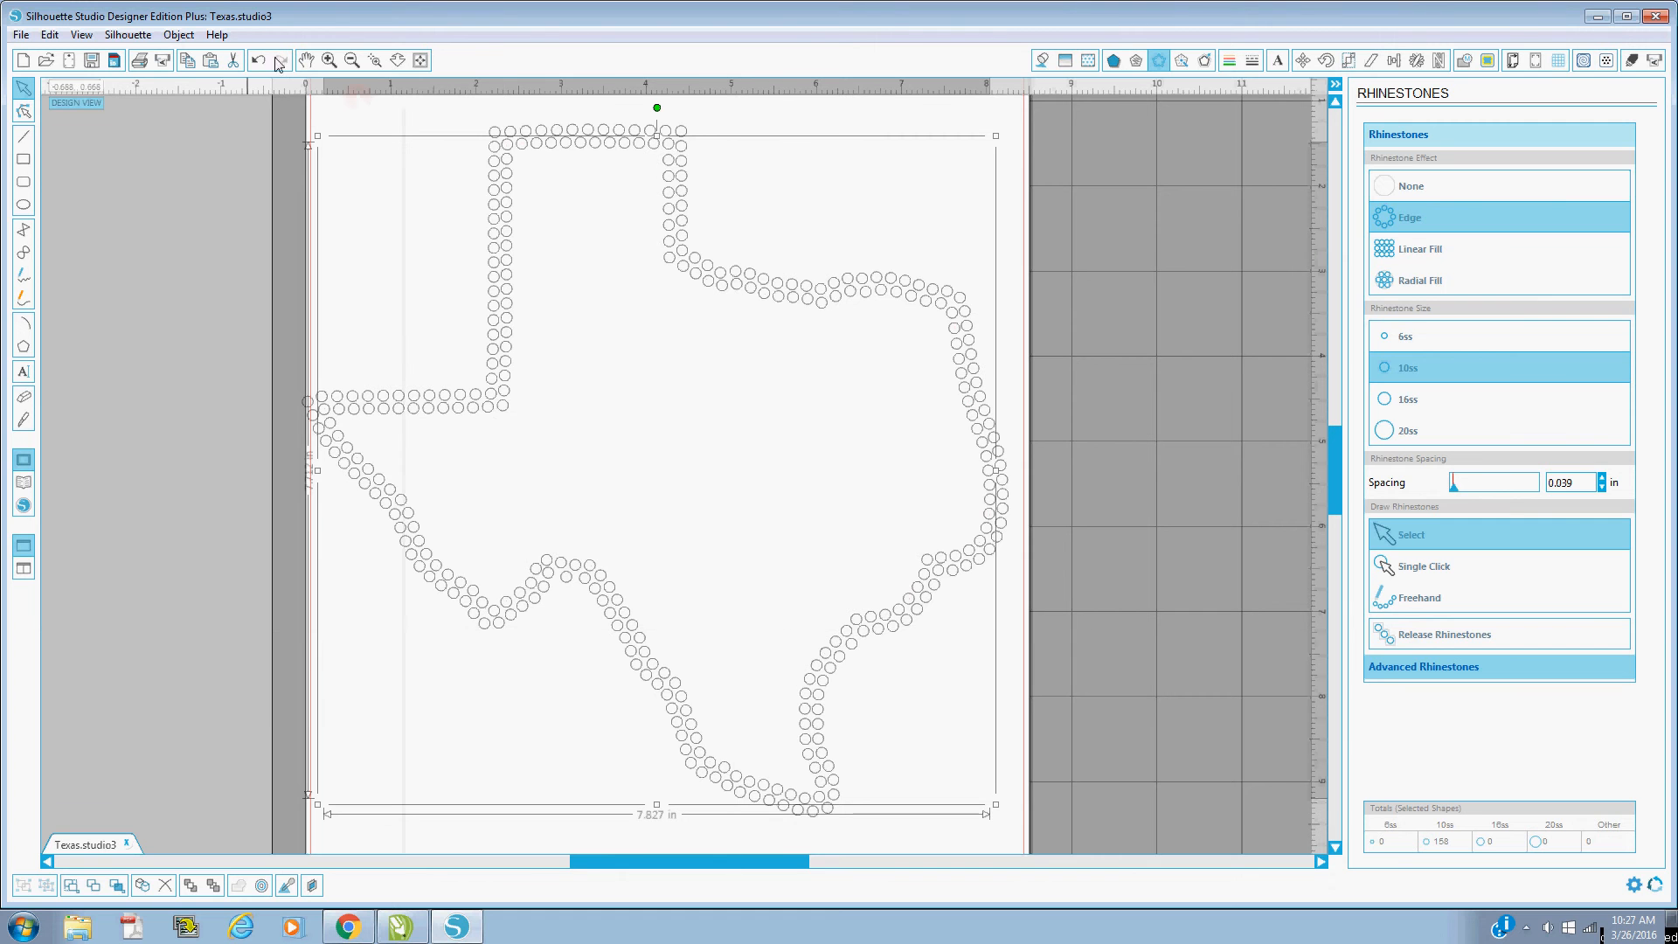
key(ctrl+z)
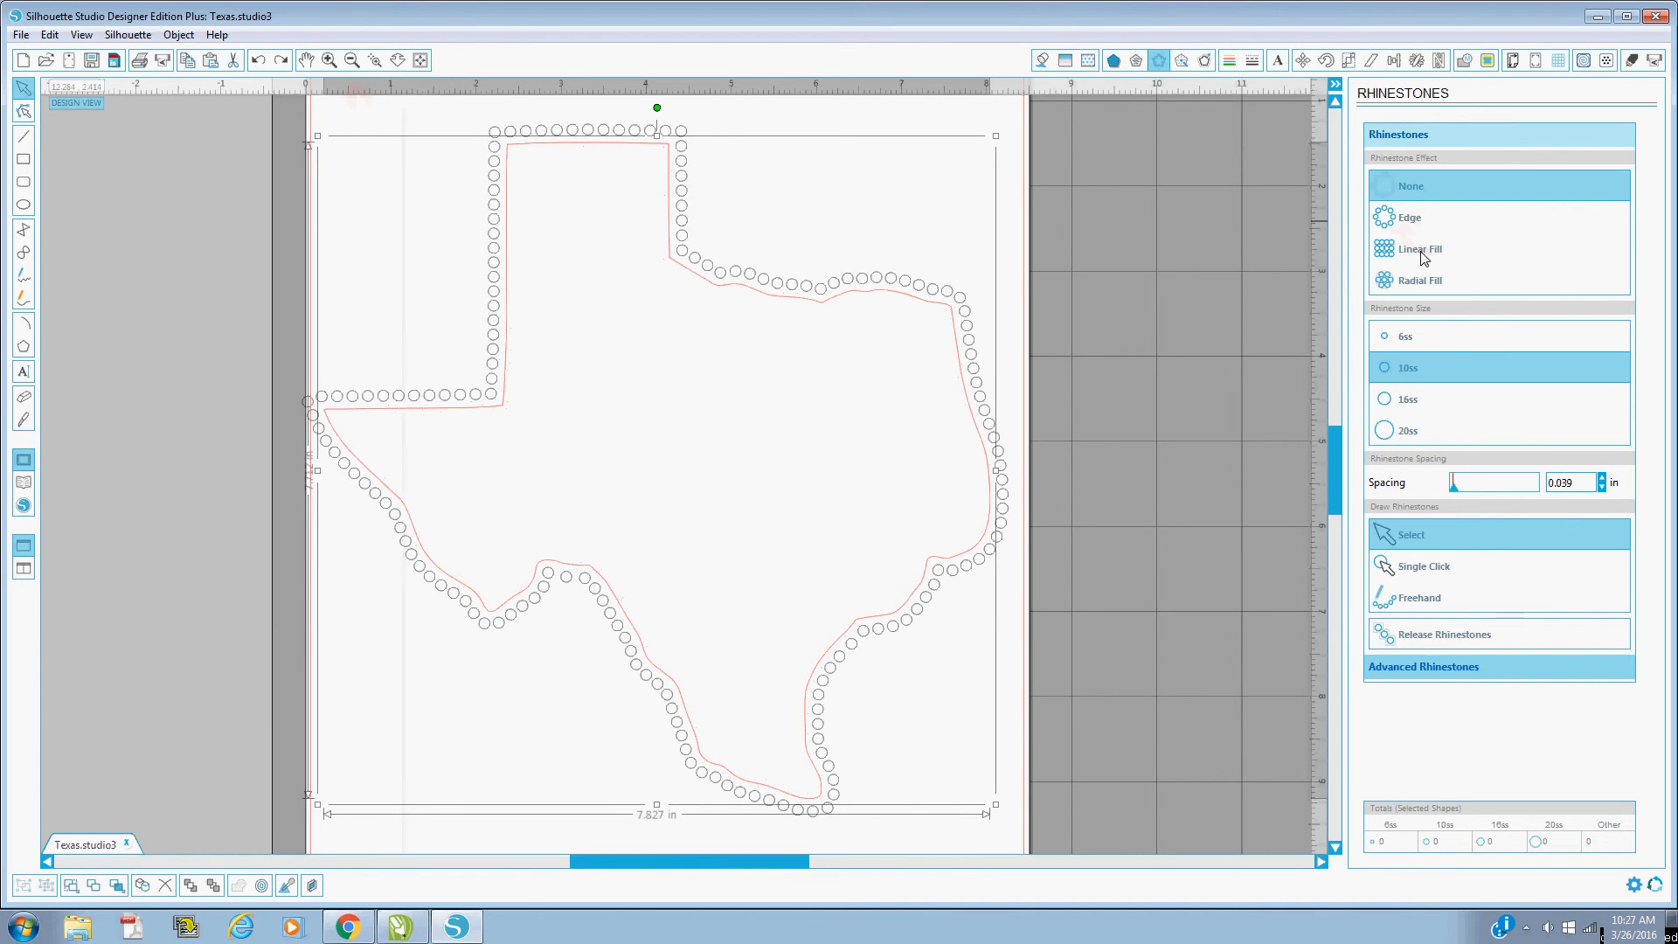
Step: Fill the inner Texas outline with 10ss rhinestones using the Linear Fill effect and deselect it
click(1421, 251)
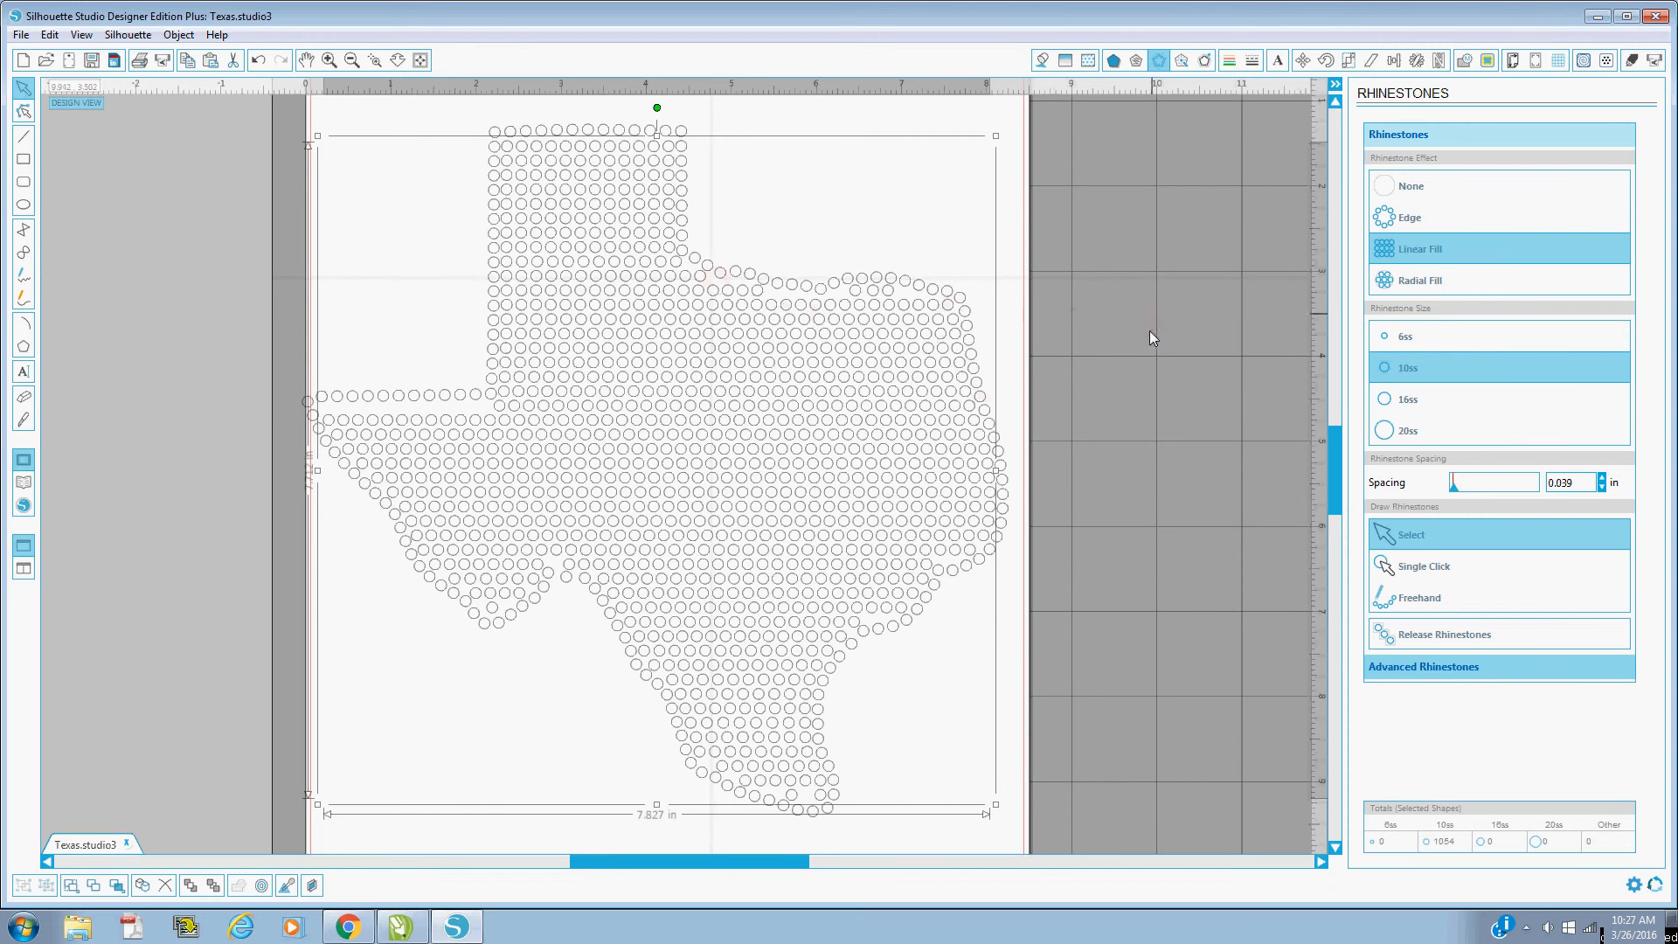
click(1114, 704)
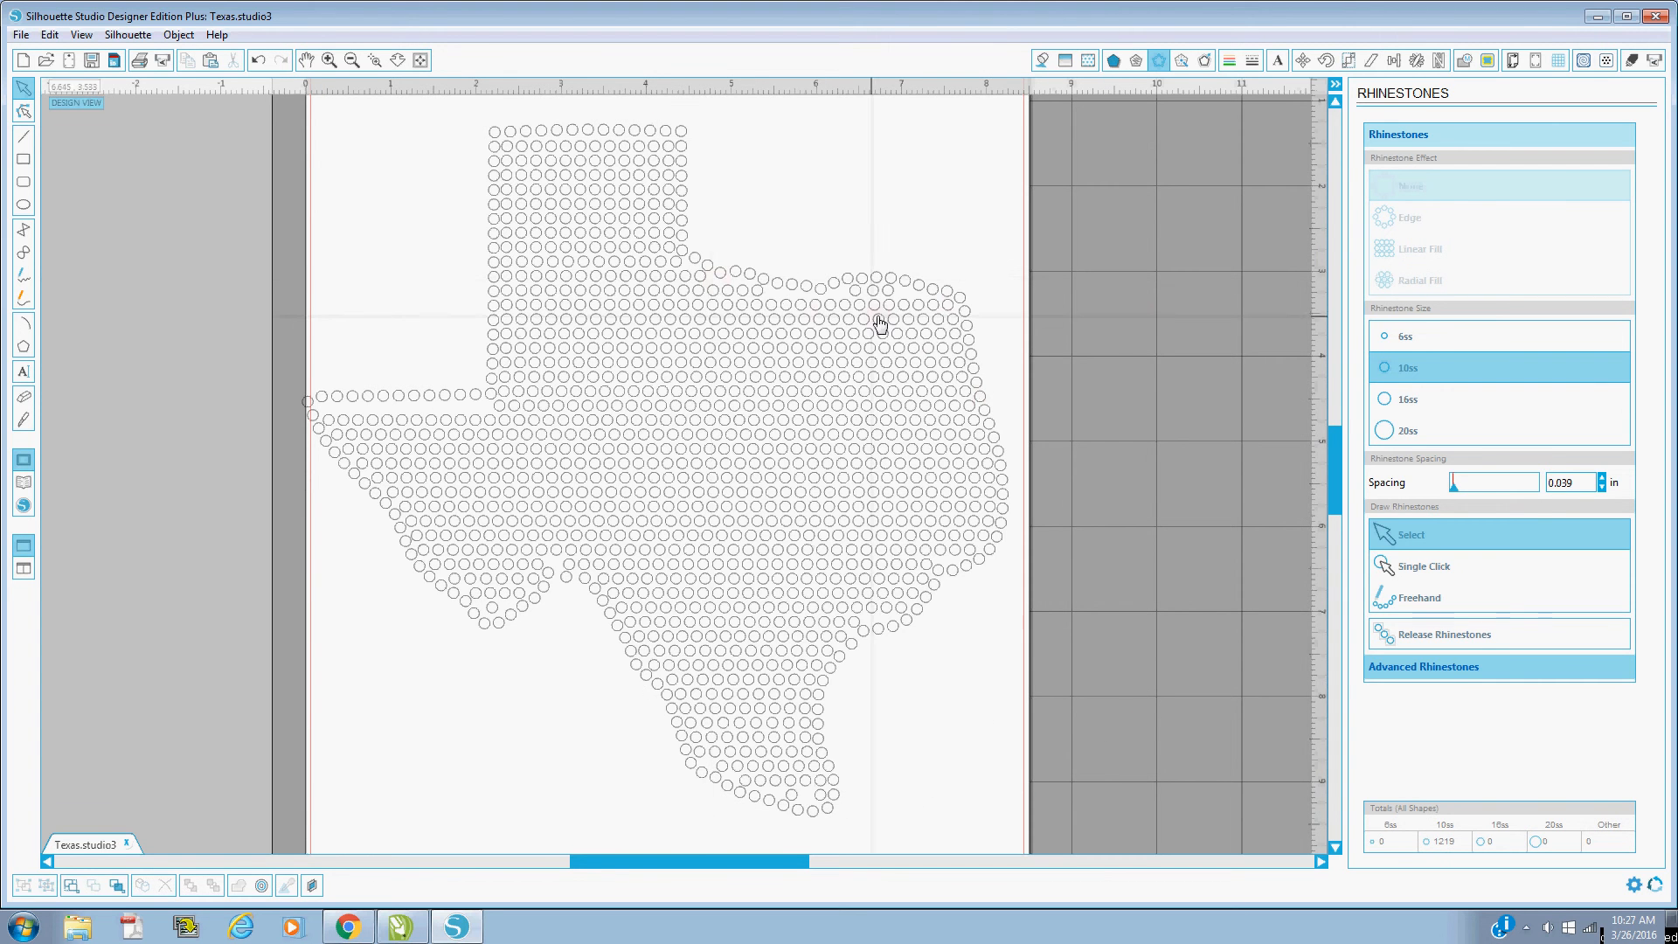
Step: Place five single 10ss rhinestones in gaps inside the border, three along the northeastern edge and two near the southwestern notch and eastern edge
click(330, 61)
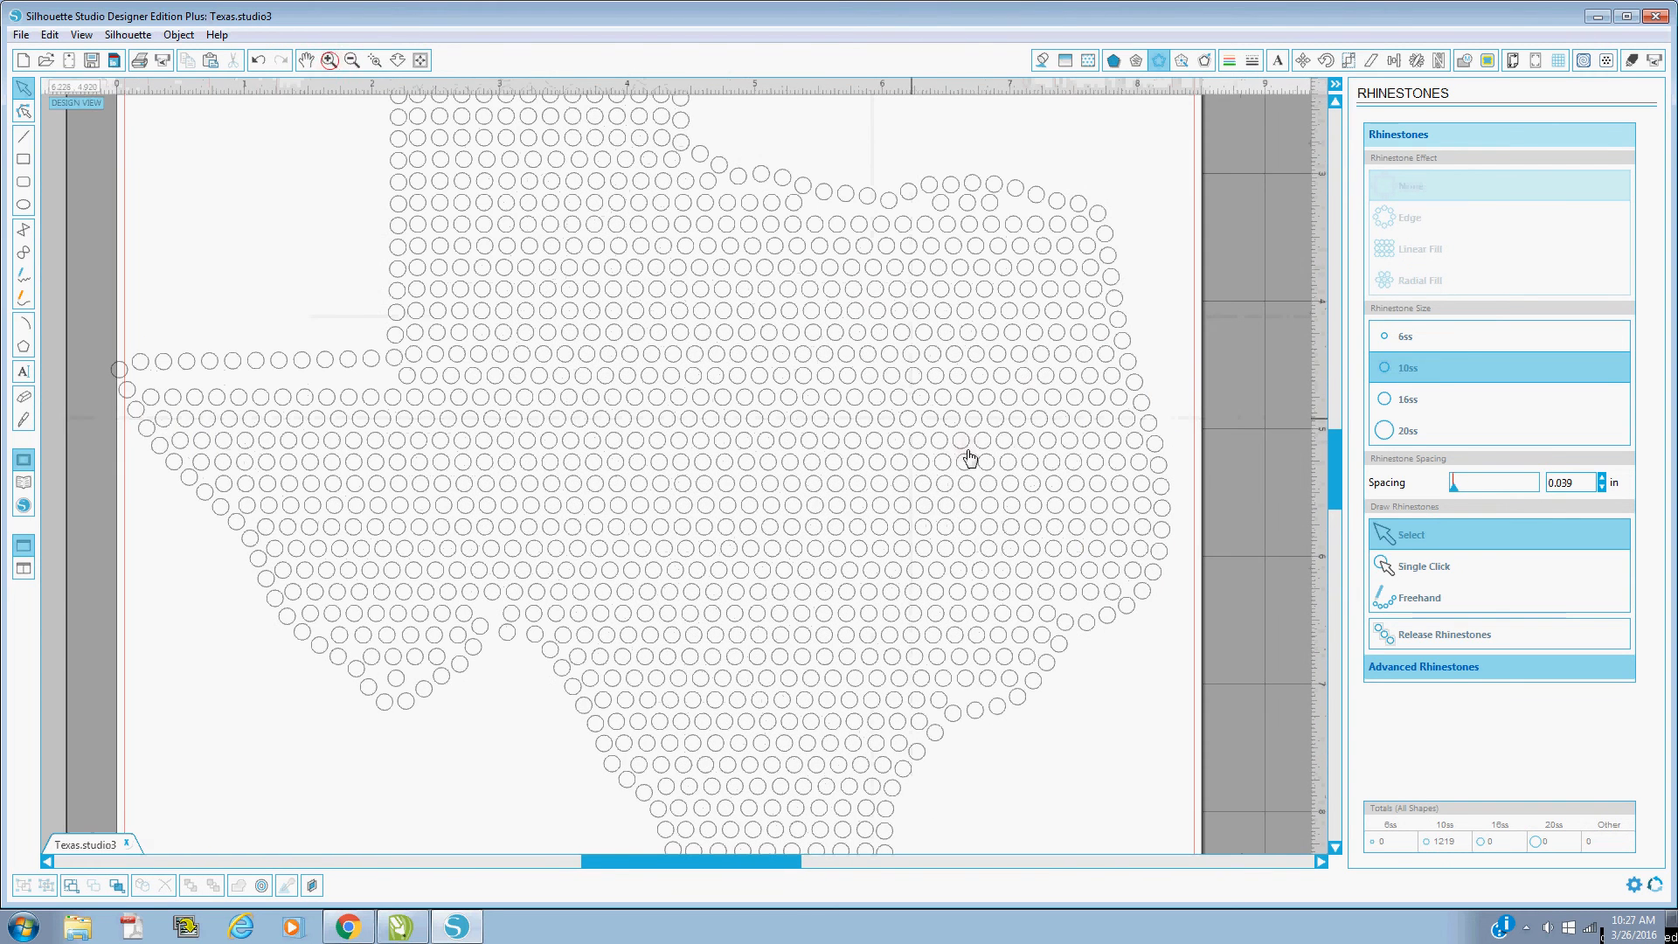
drag(1335, 490, 1335, 464)
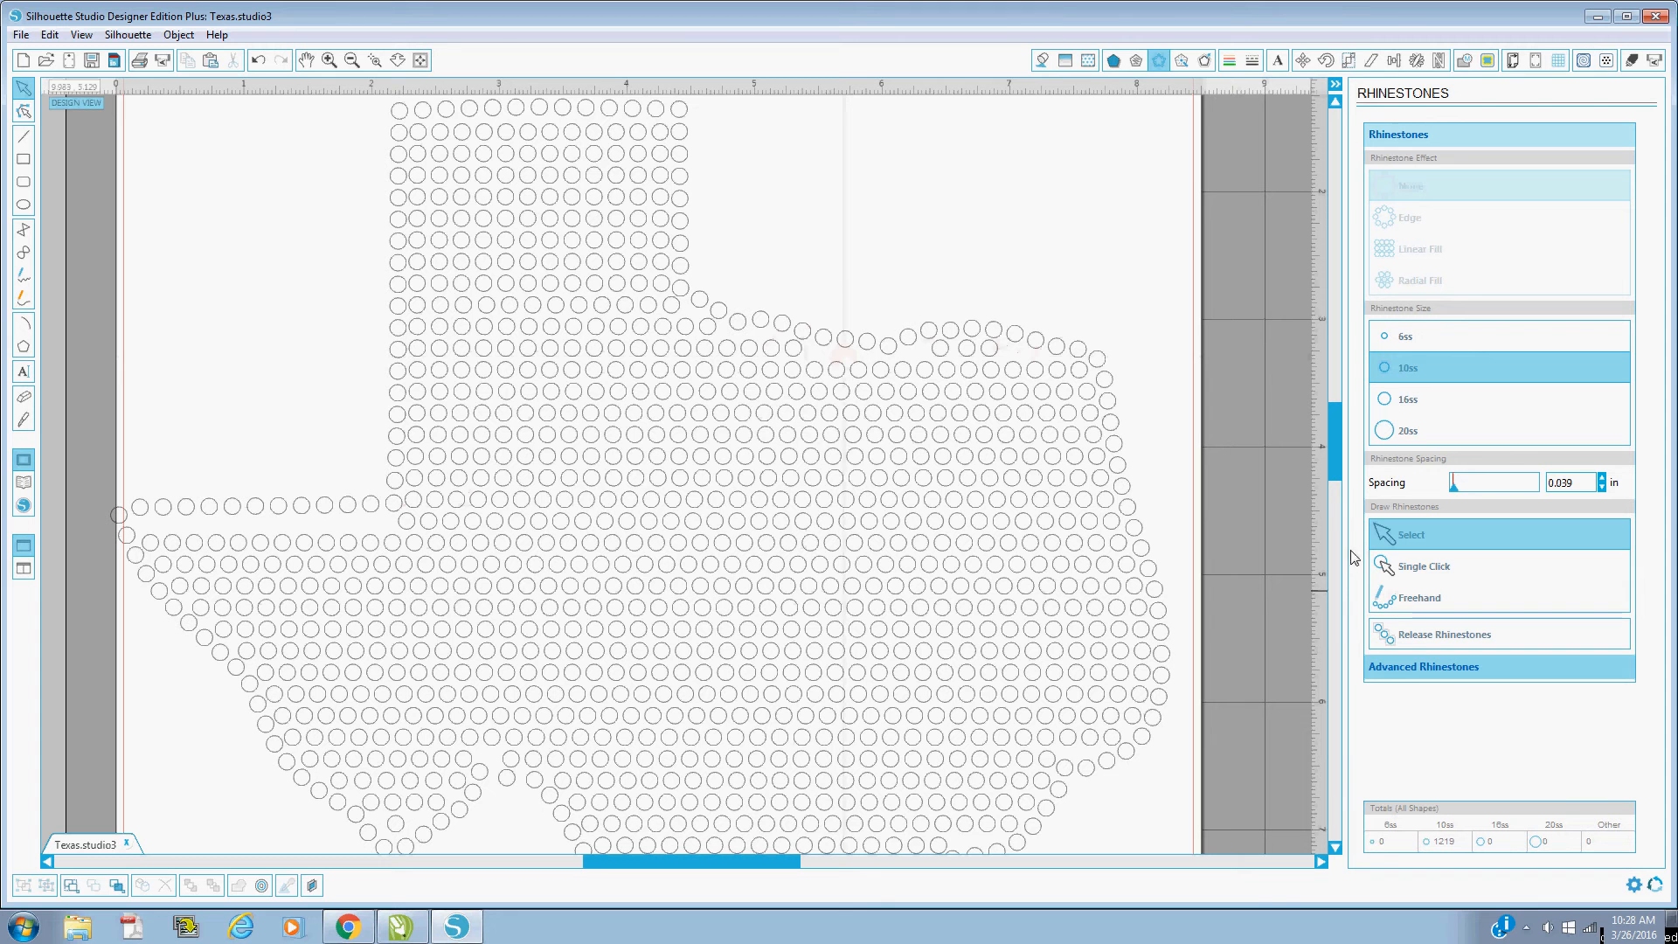
click(1408, 573)
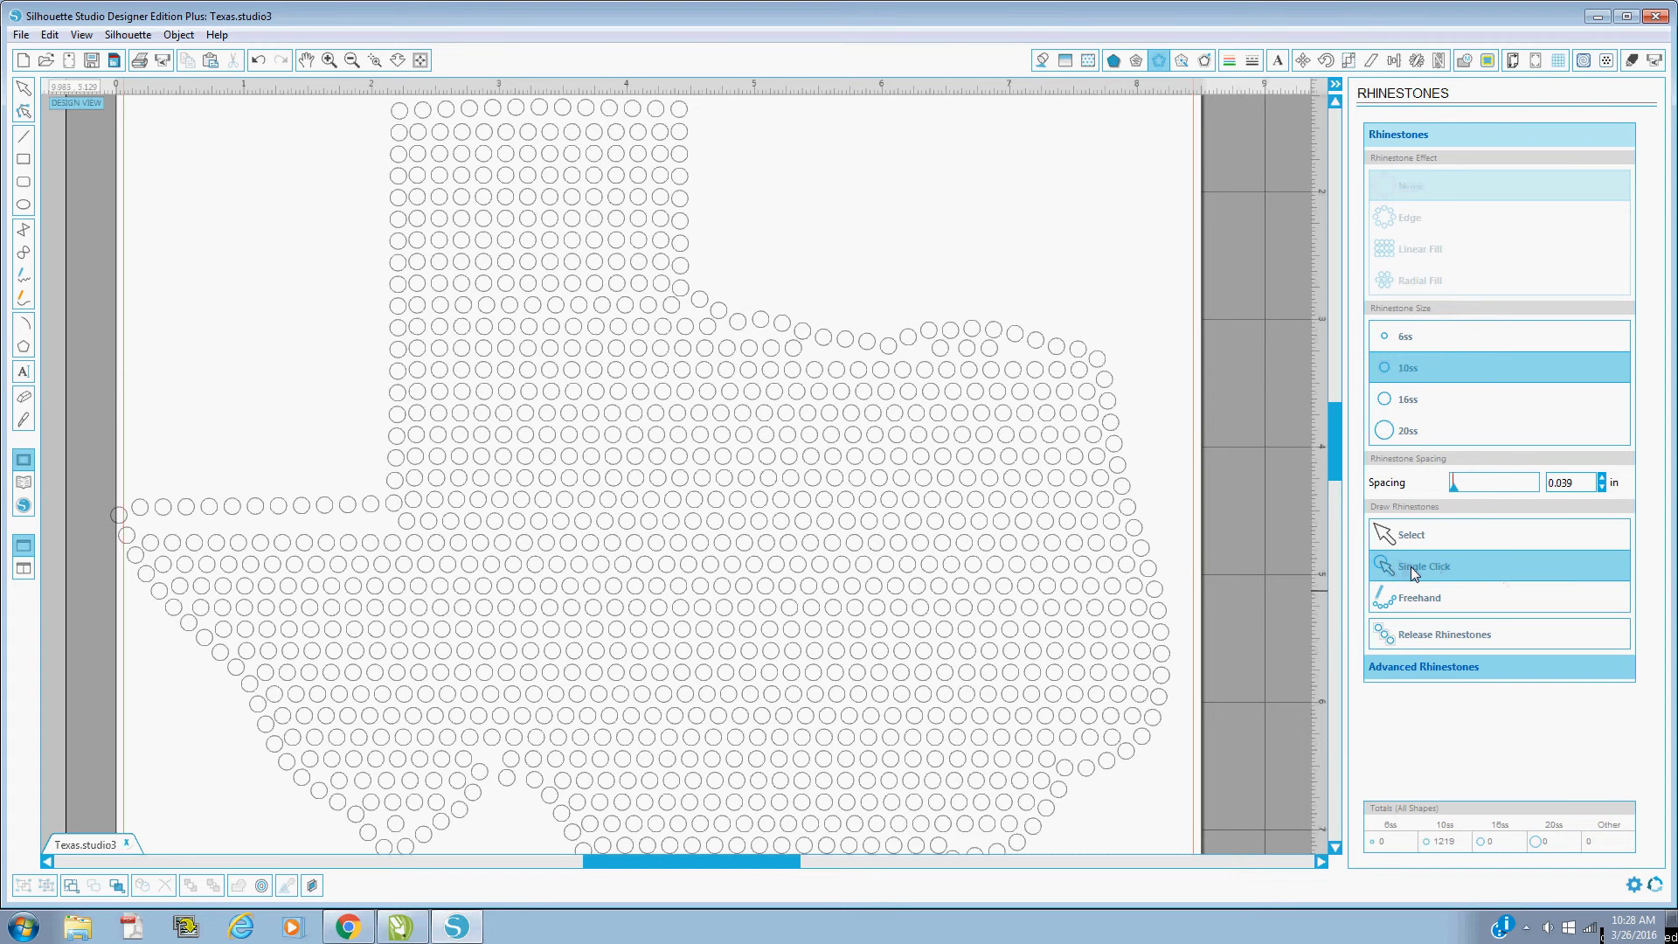
click(1406, 373)
scroll(914, 349, up, 1)
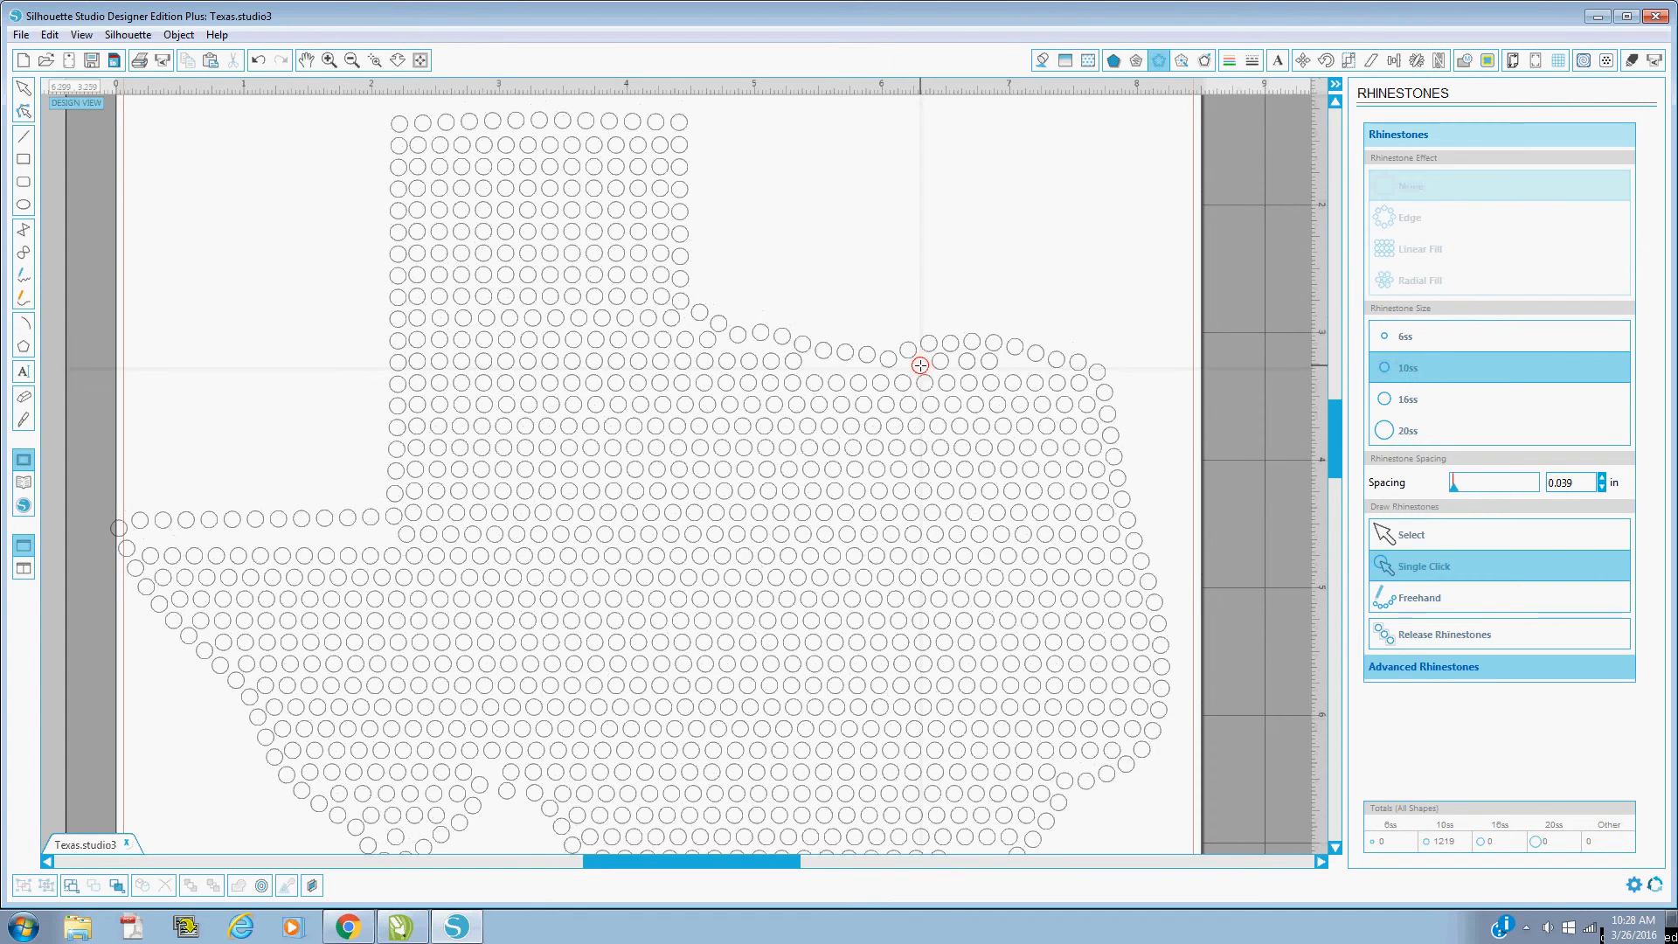
click(920, 363)
click(1011, 364)
click(816, 364)
click(494, 769)
click(1080, 765)
click(1335, 846)
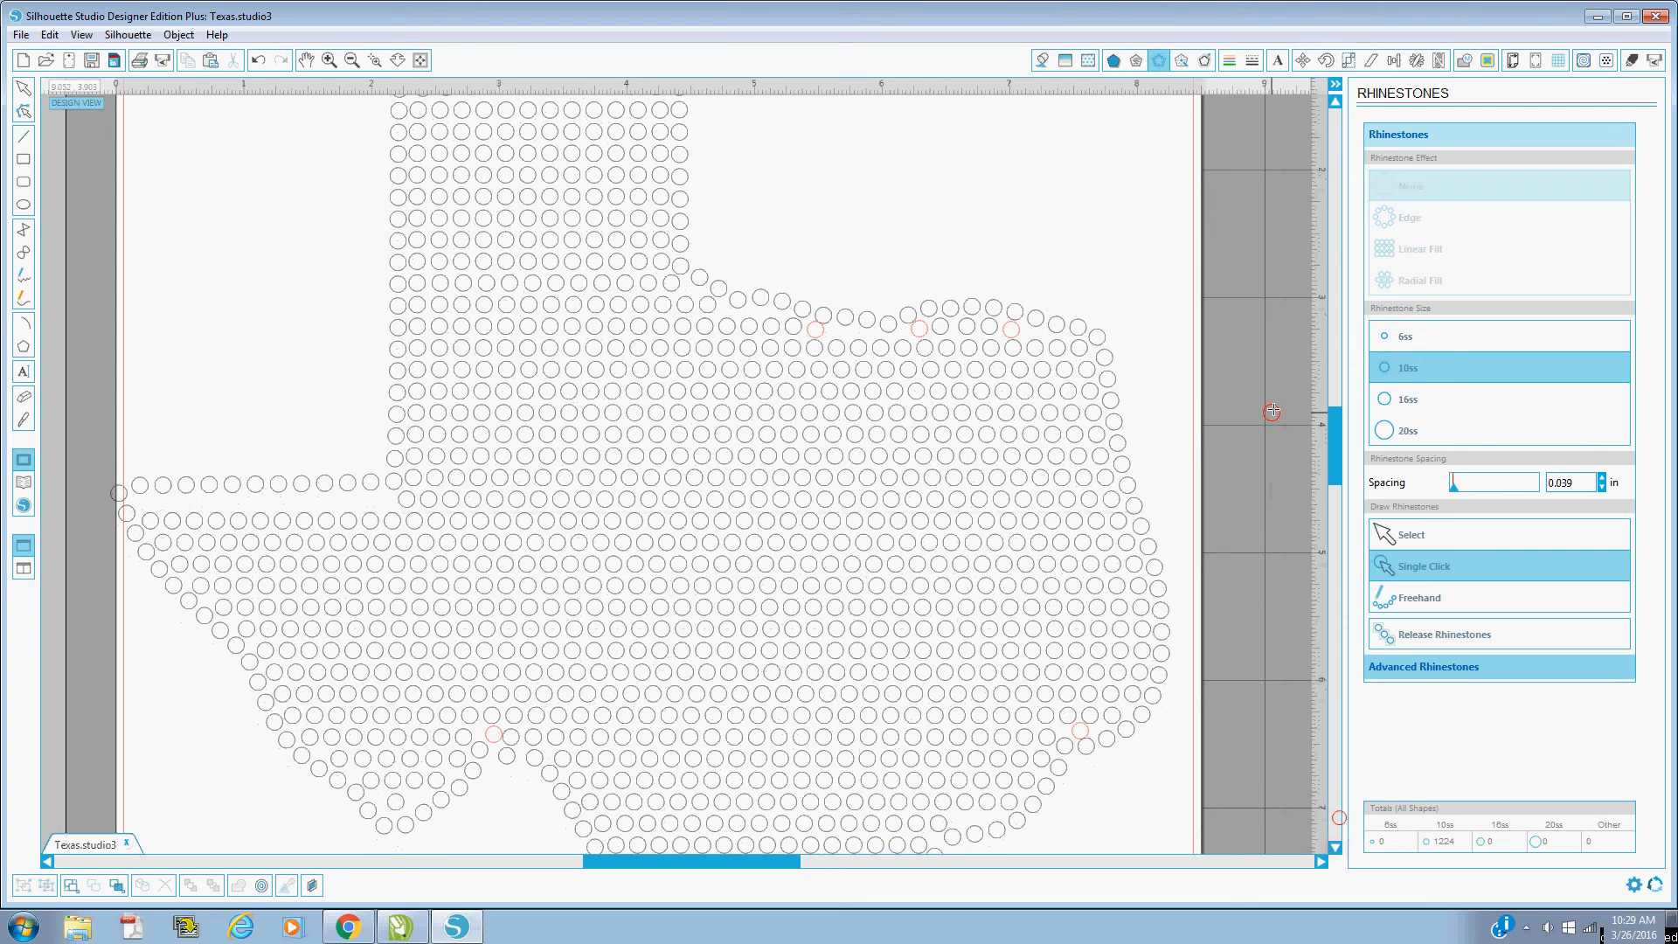
Step: Place seven single 10ss rhinestones in gaps along the lower border: two on the southeast coast, three near the southern tip, two in the southwest bulge
drag(1334, 448, 1343, 527)
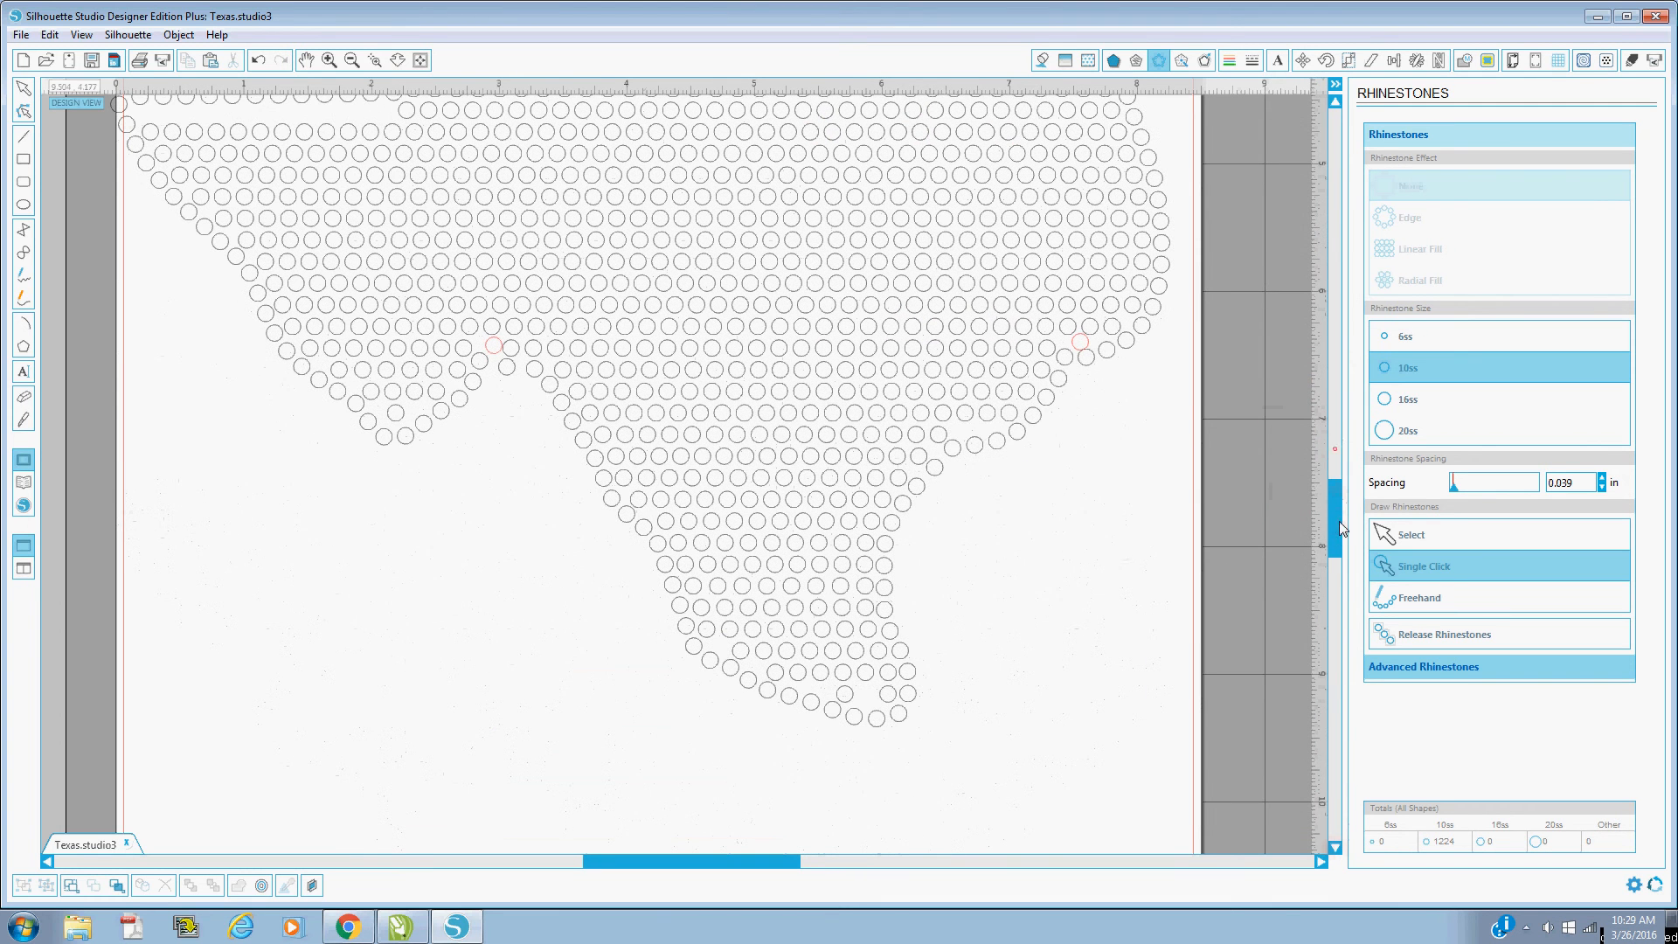
click(982, 431)
click(963, 430)
click(866, 694)
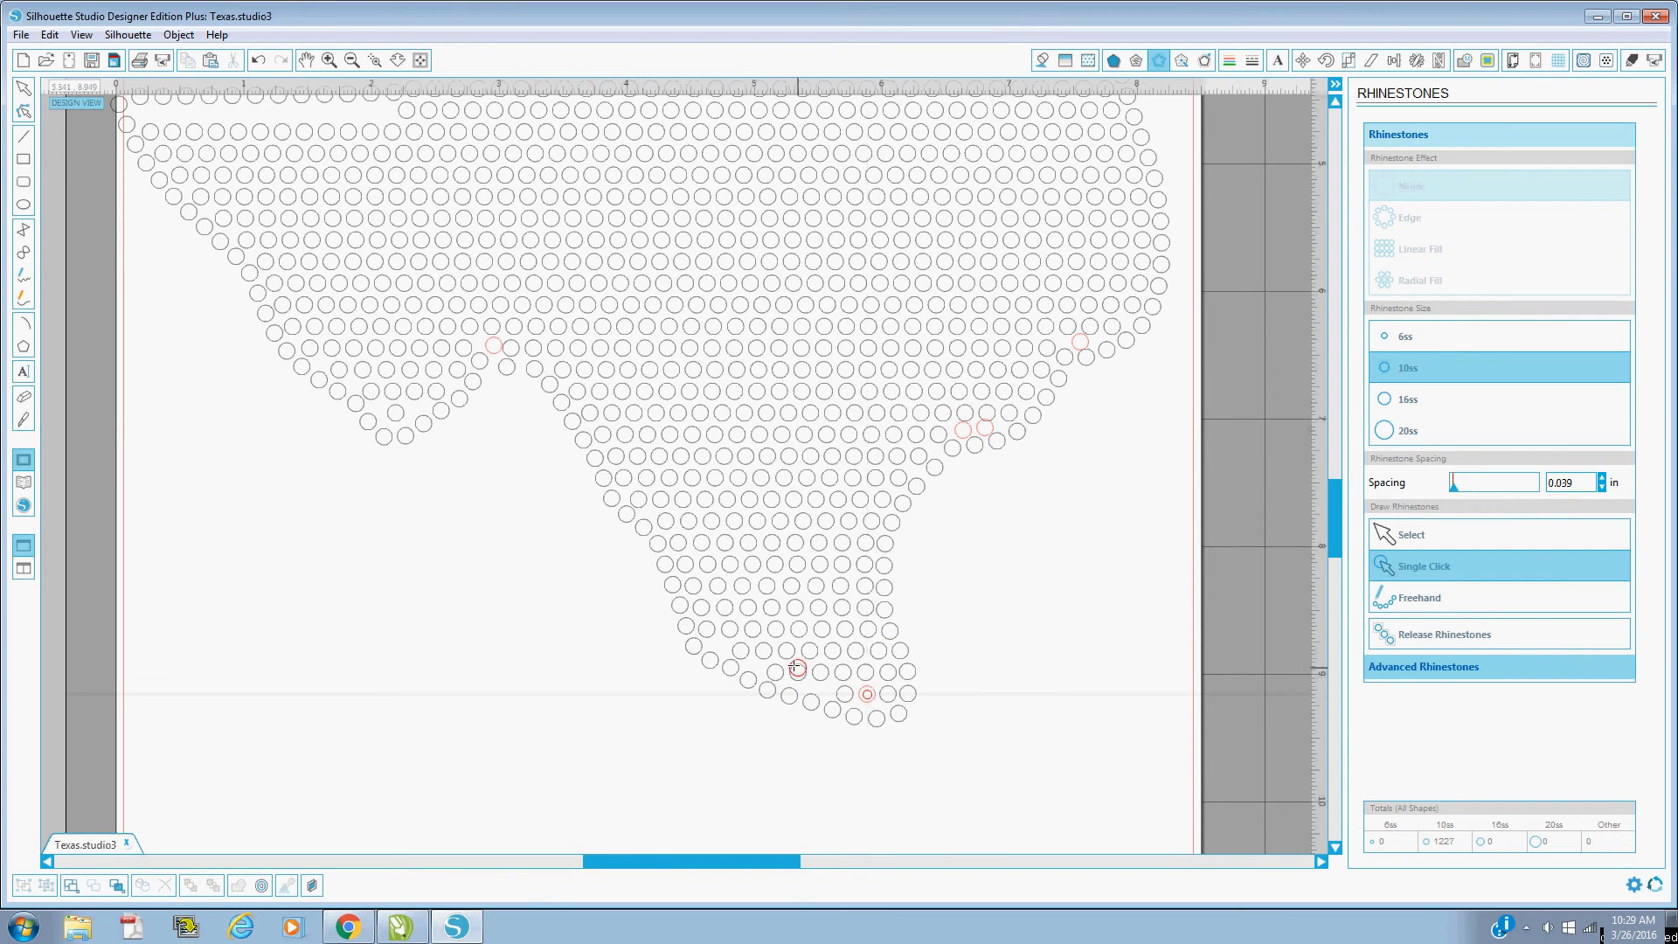
click(827, 689)
click(718, 646)
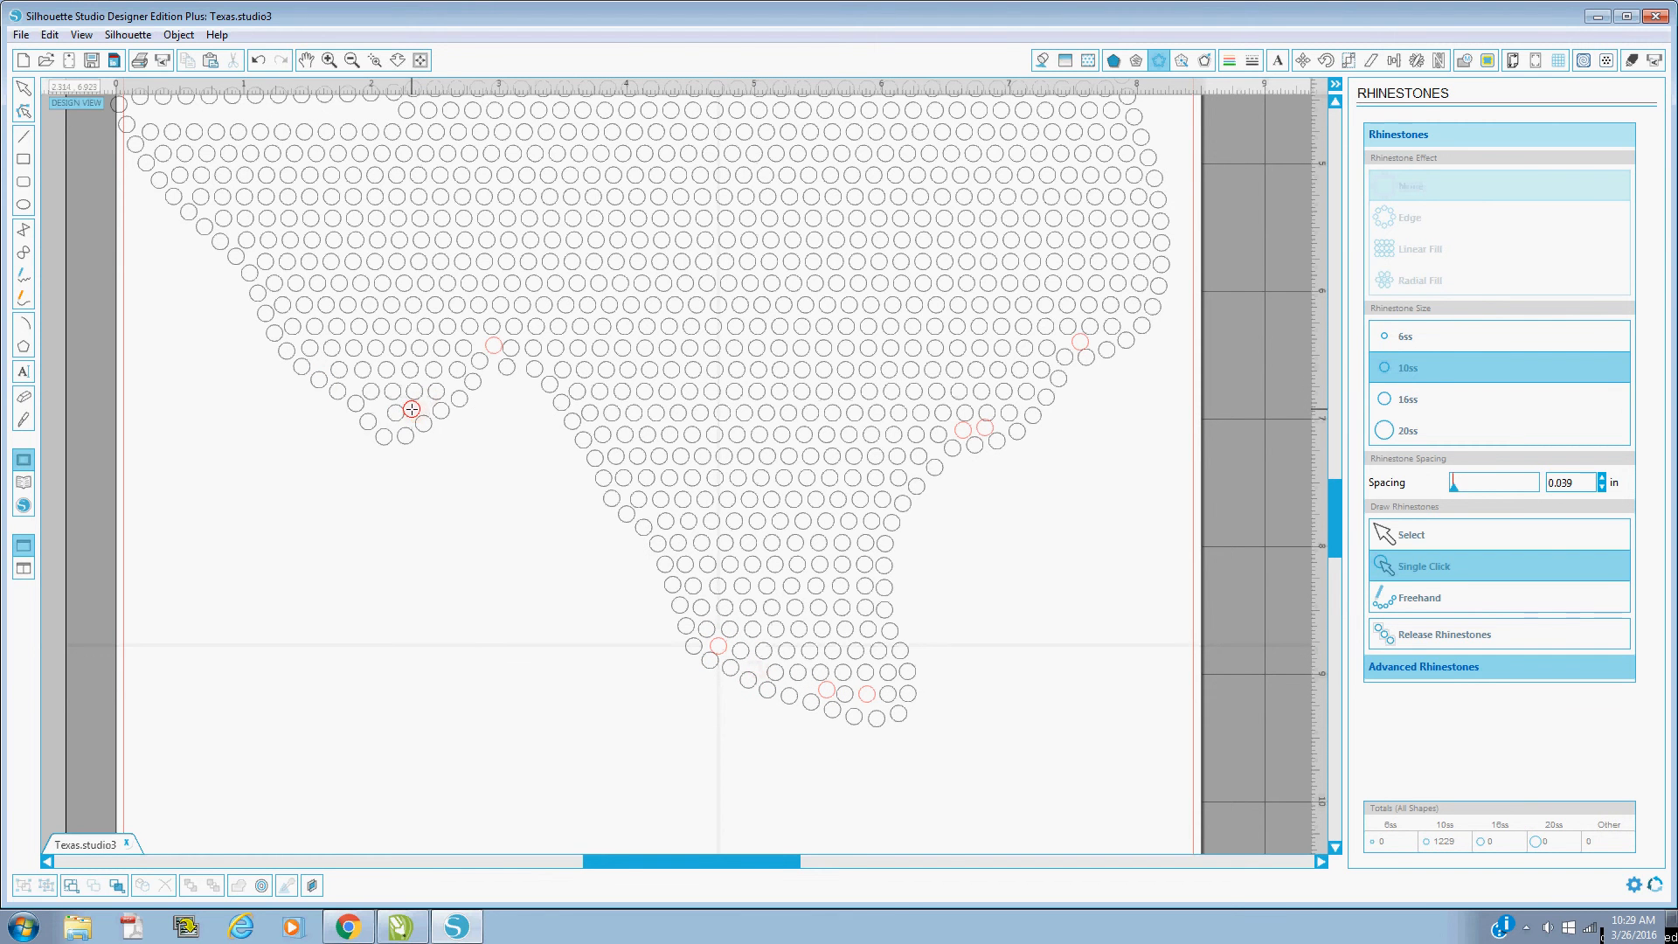
click(322, 362)
click(416, 407)
Step: Try to fill the long gap beneath the western arm's straight top edge with a freehand row of rhinestones and undo it
scroll(355, 359, up, 1)
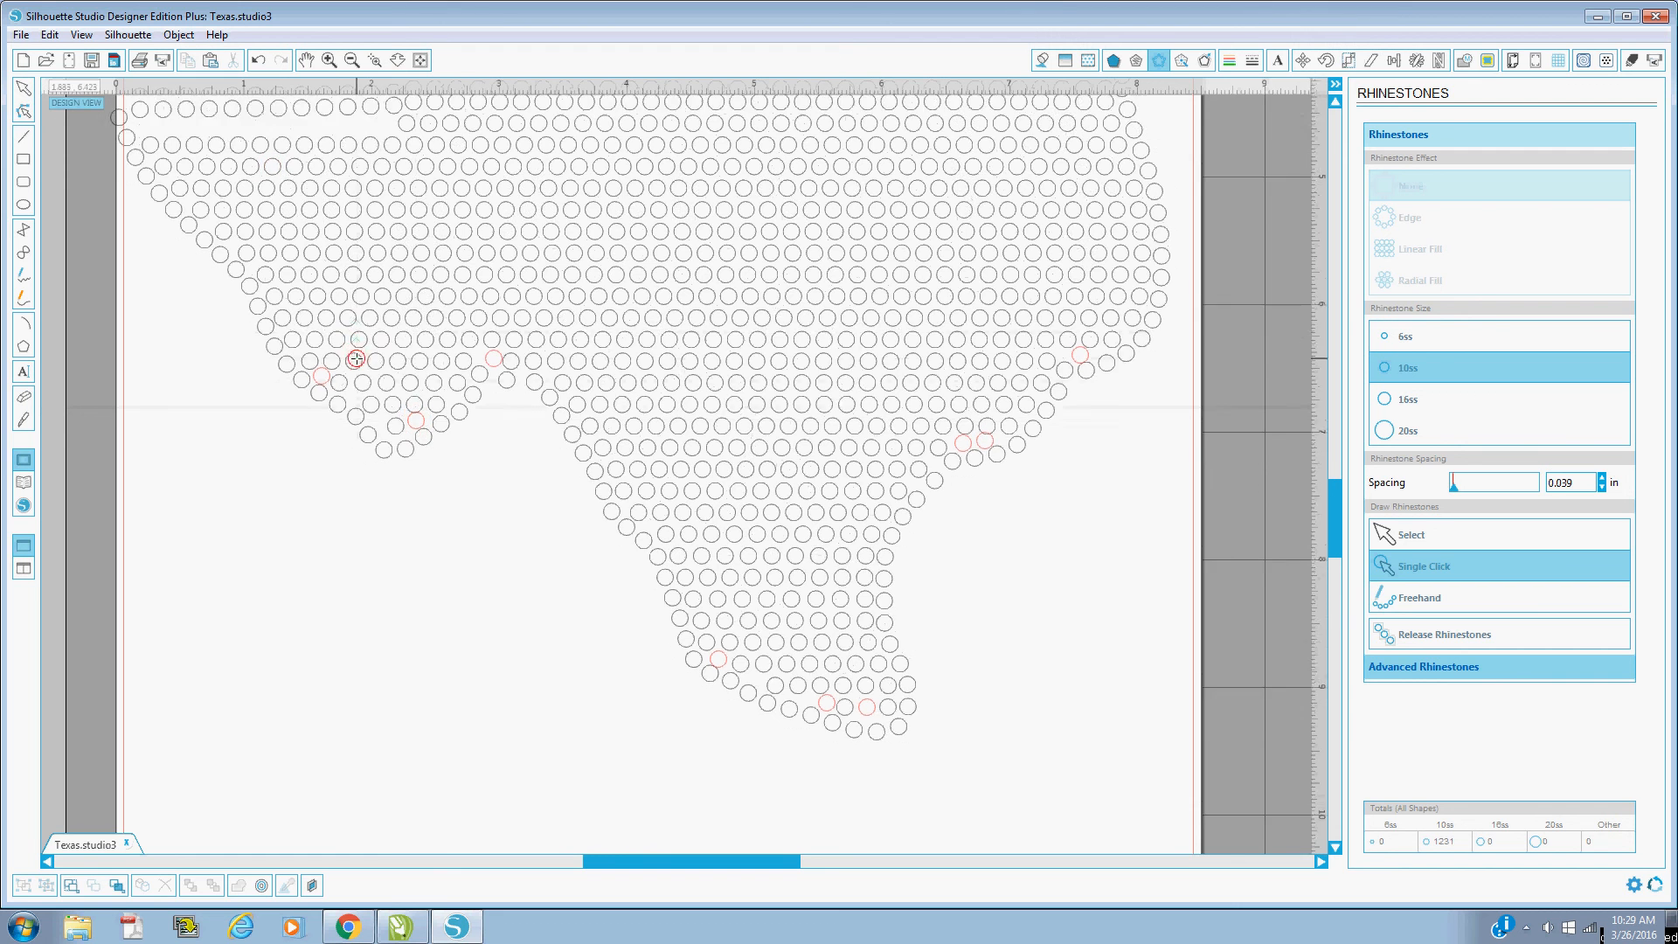
scroll(355, 359, up, 2)
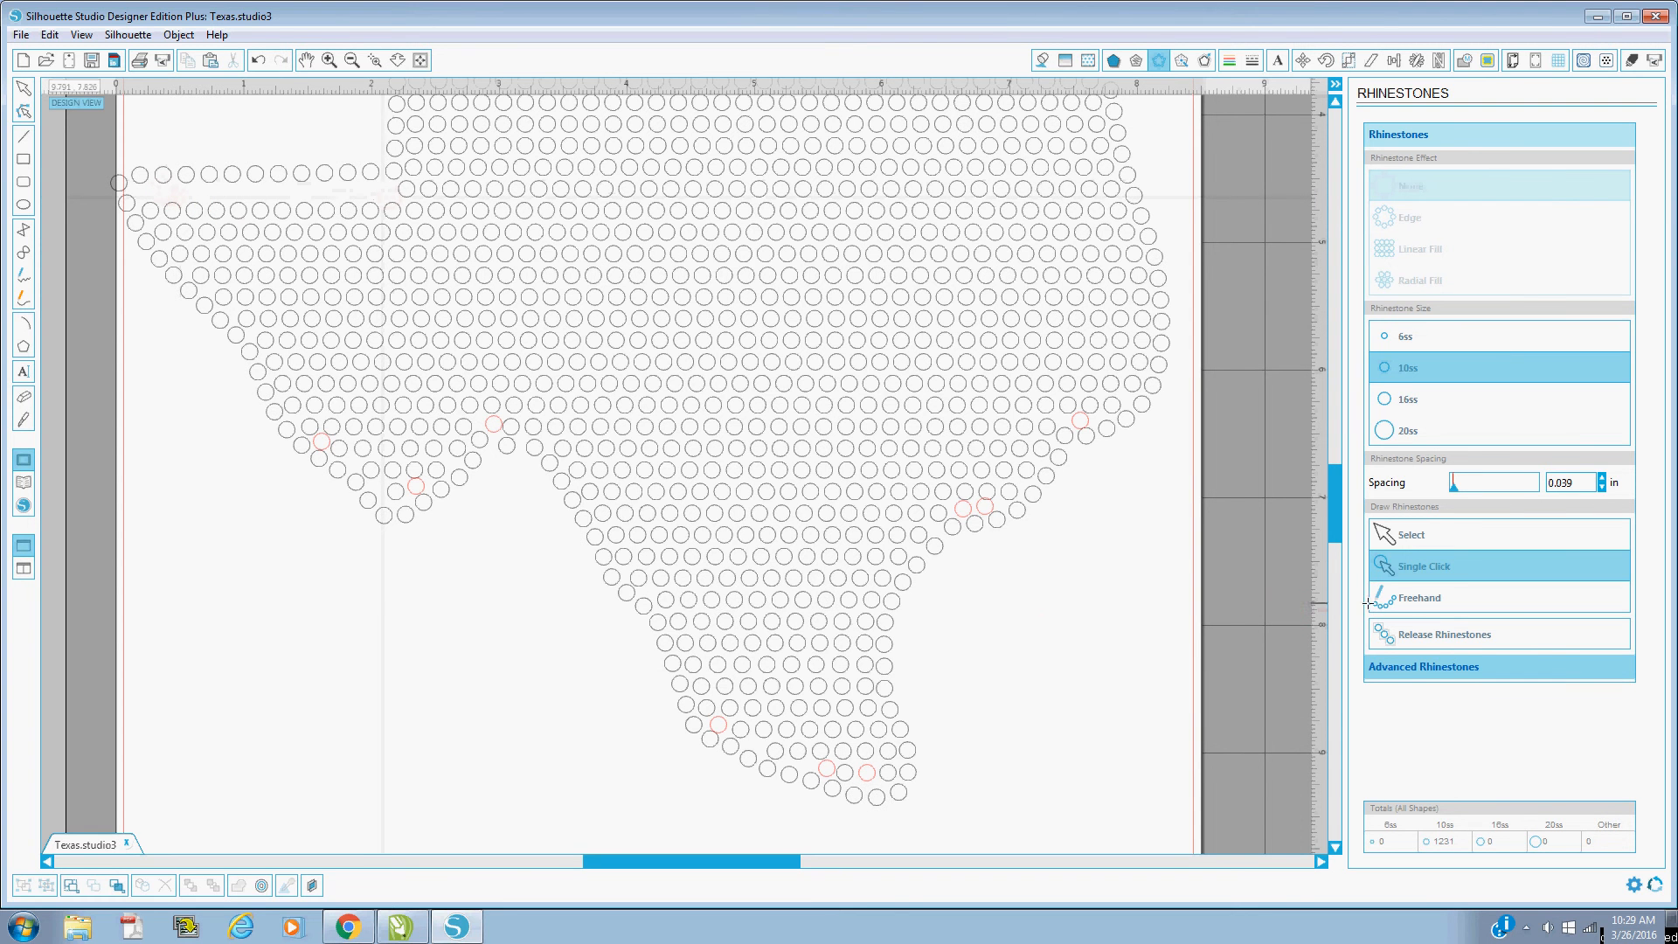
click(1409, 603)
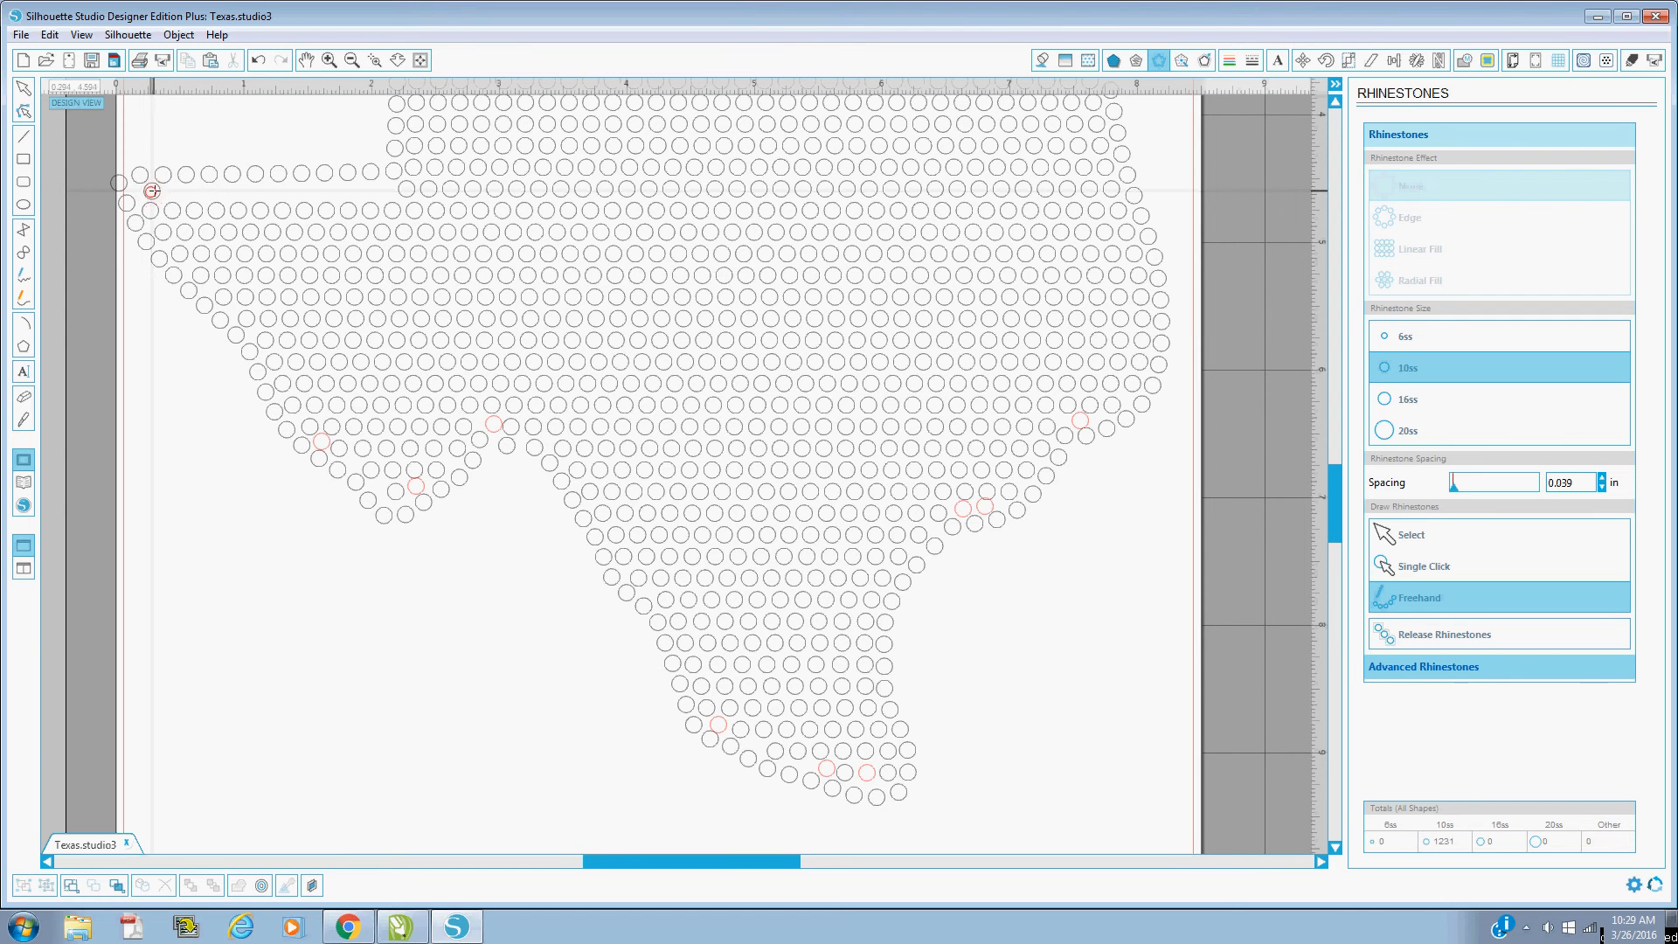
drag(153, 192, 386, 191)
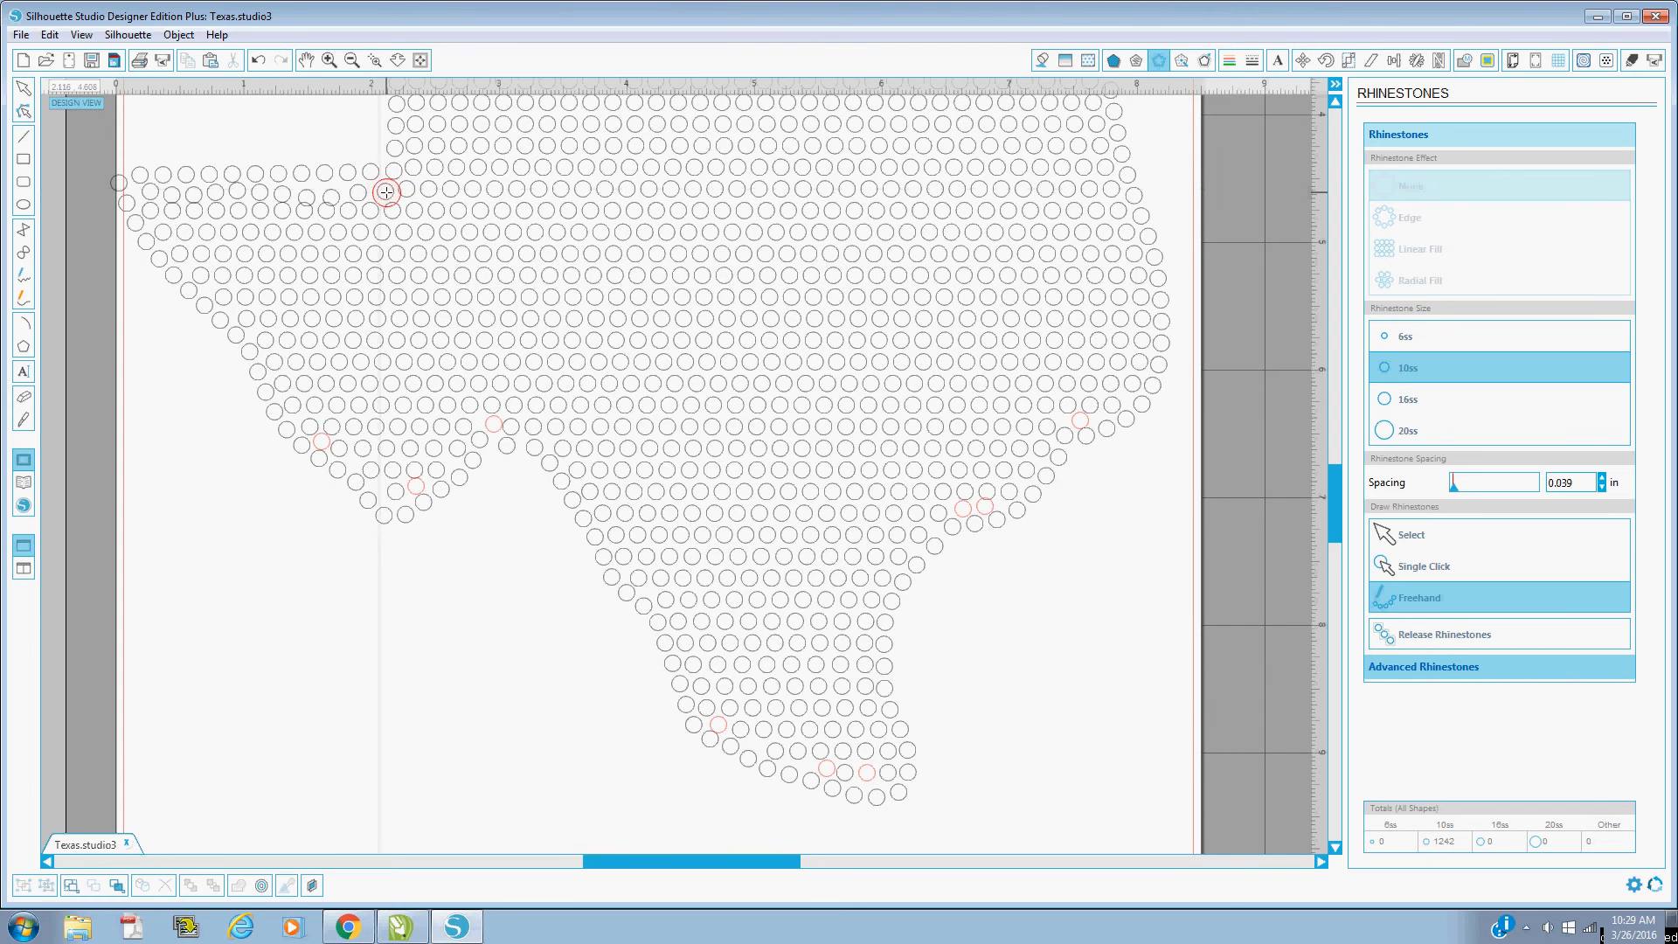
click(256, 60)
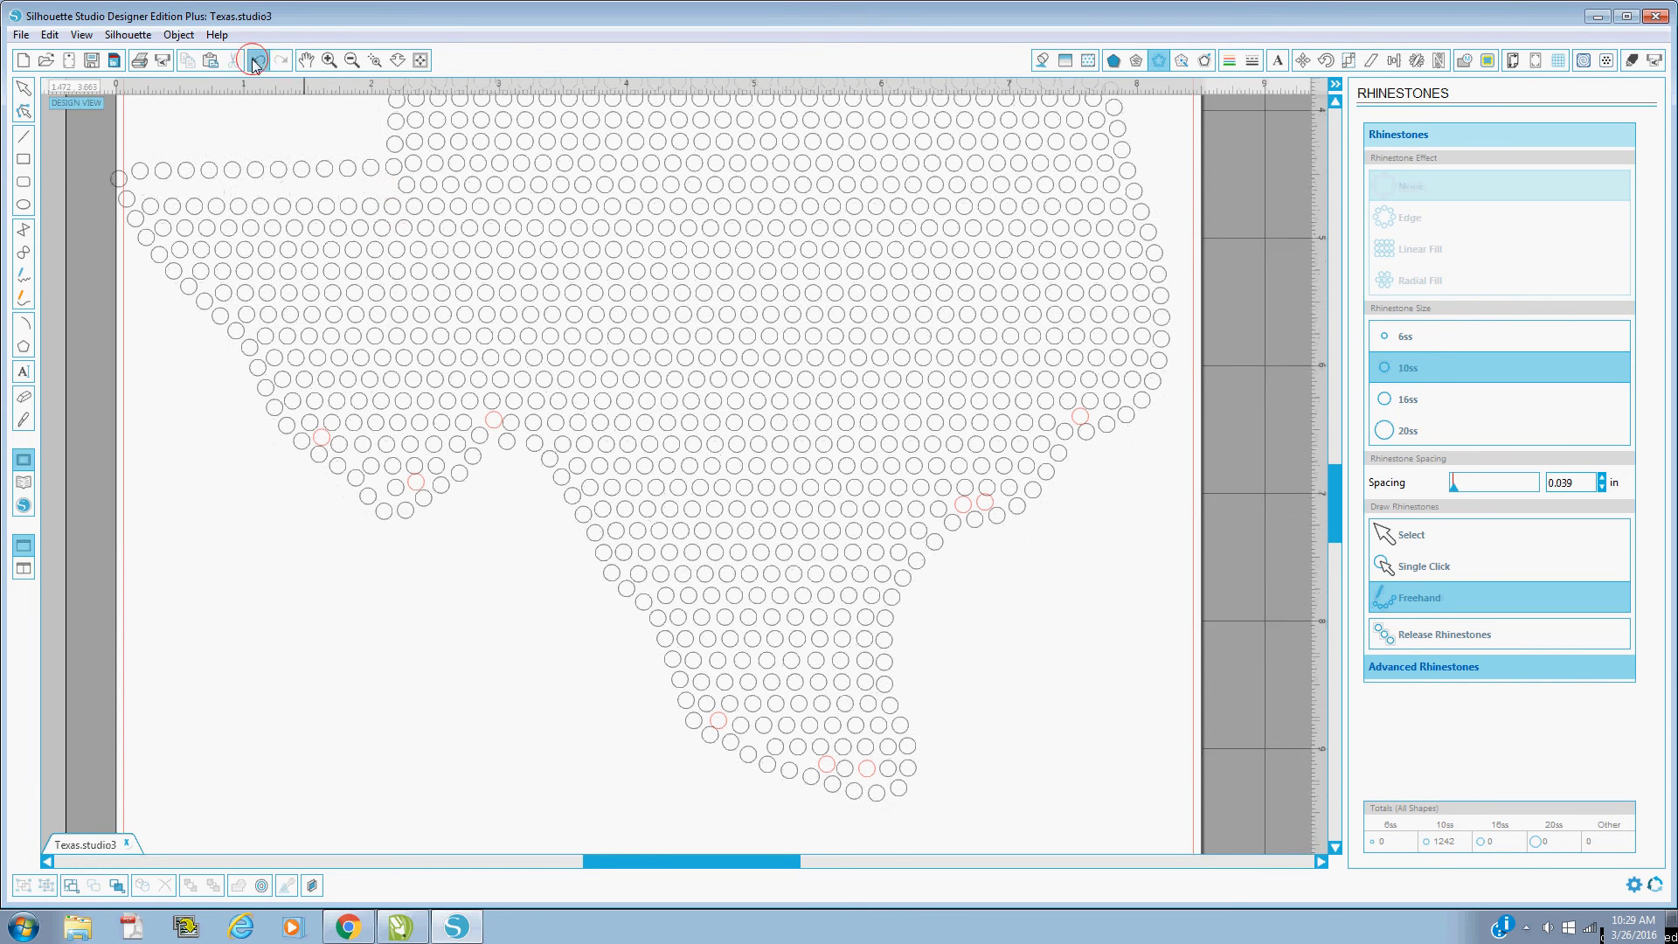
scroll(590, 581, down, 2)
scroll(326, 547, up, 3)
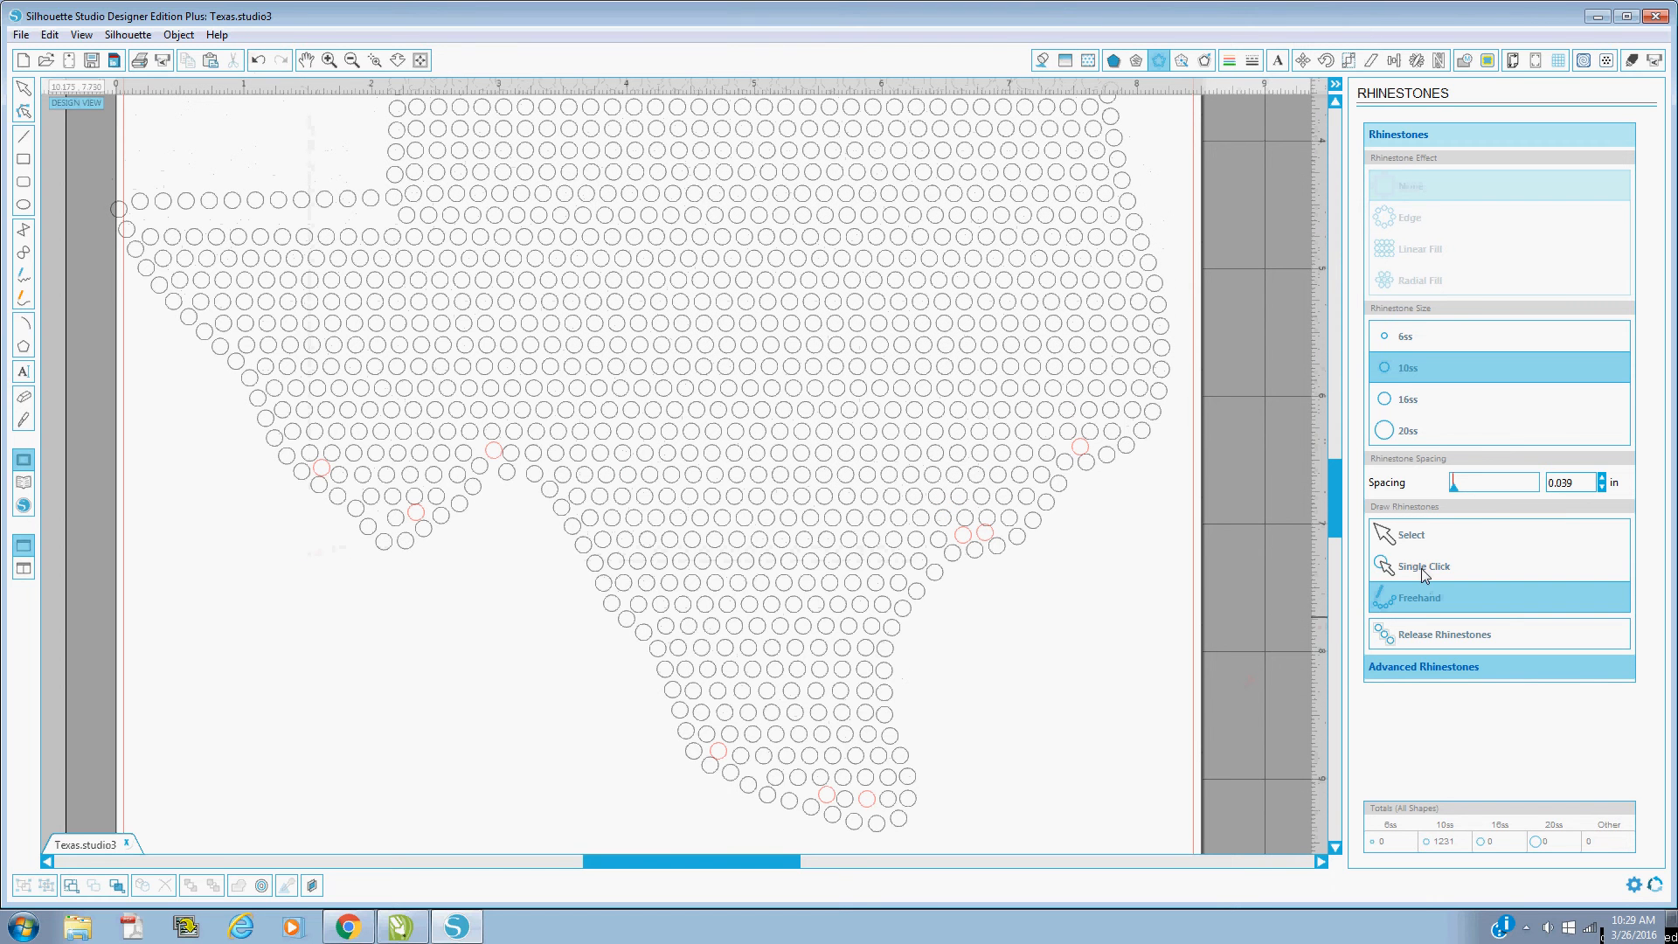
Step: Place a row of ten single 10ss rhinestones in the long gap beneath the western arm's straight top edge
click(1421, 566)
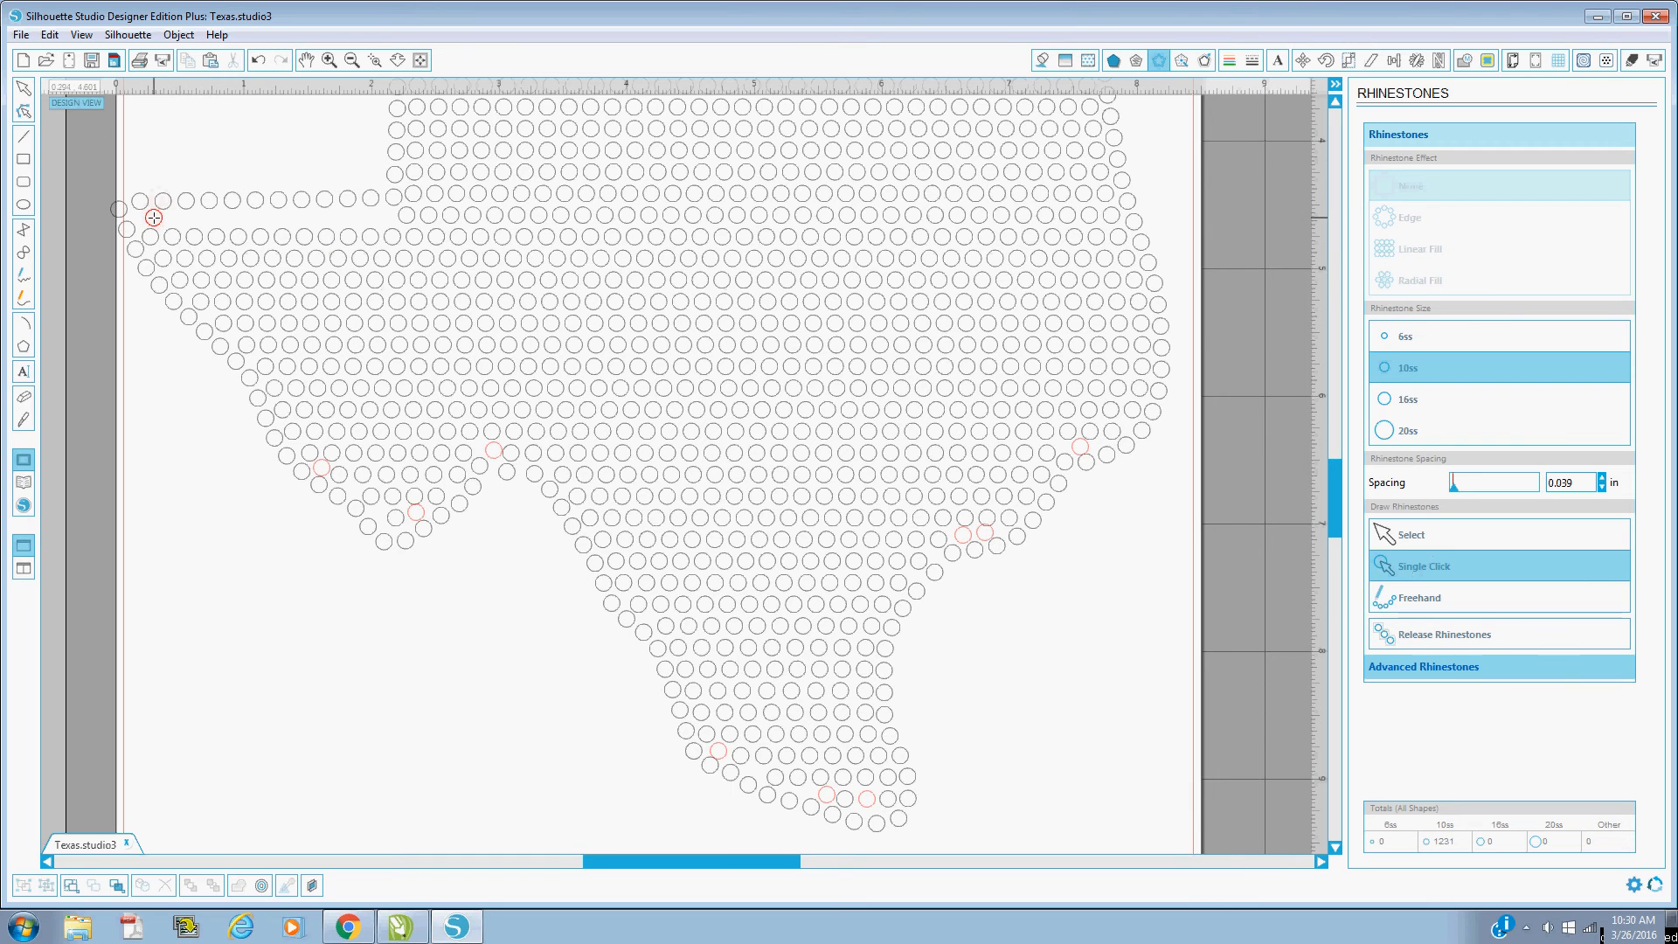
click(154, 218)
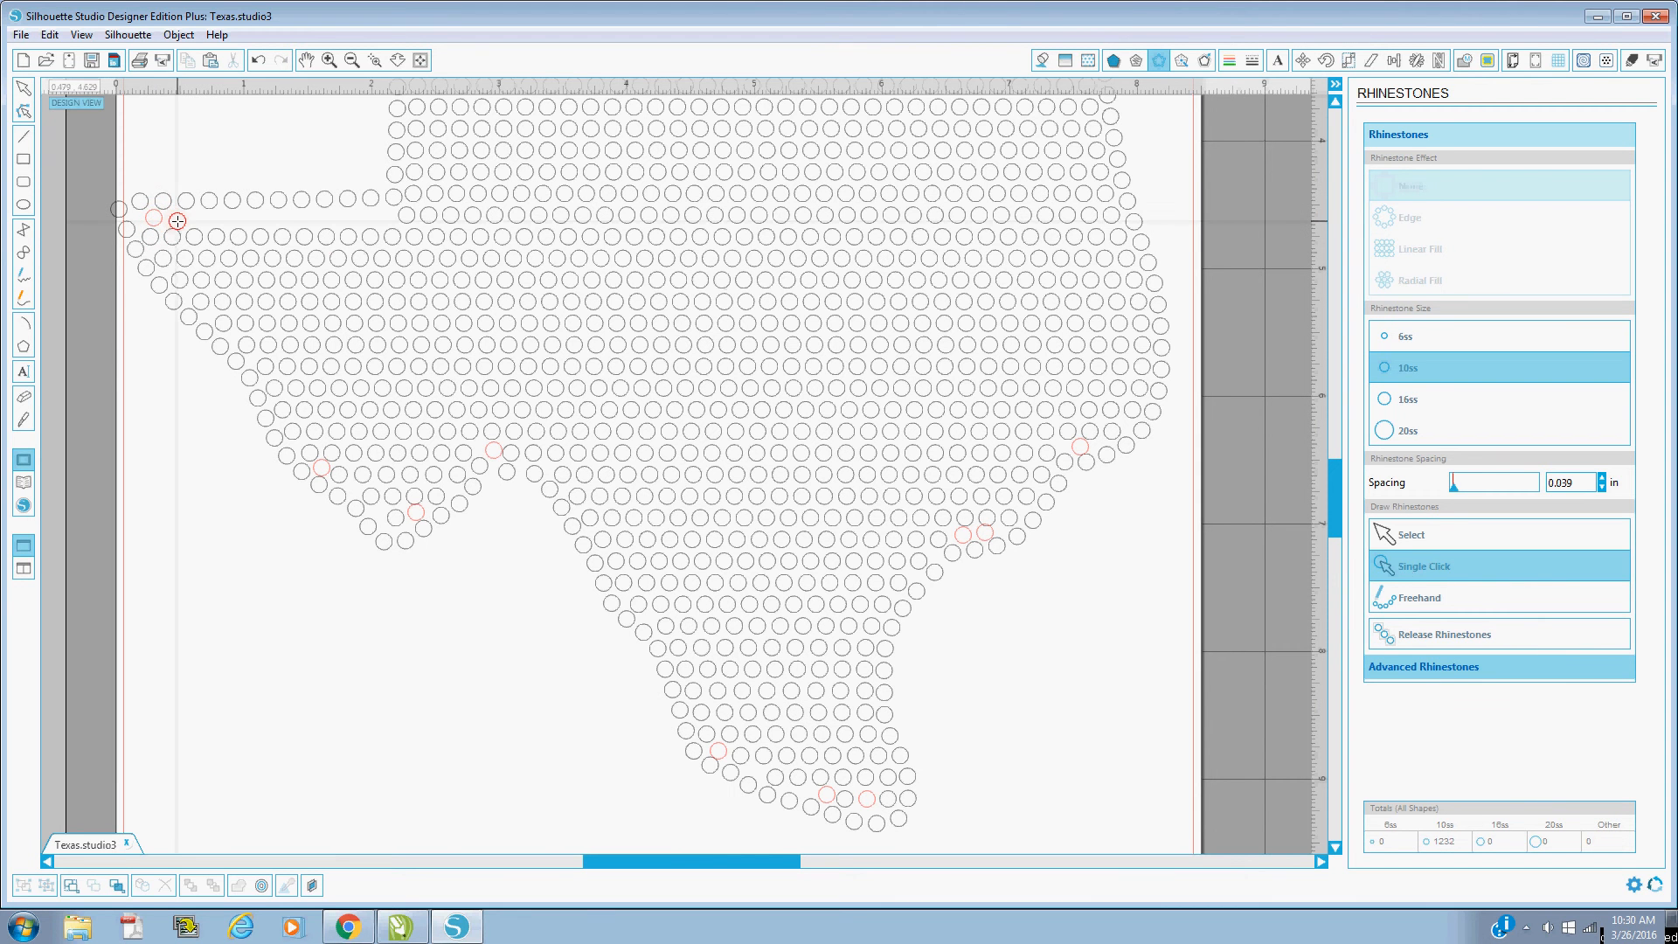
click(178, 218)
click(203, 218)
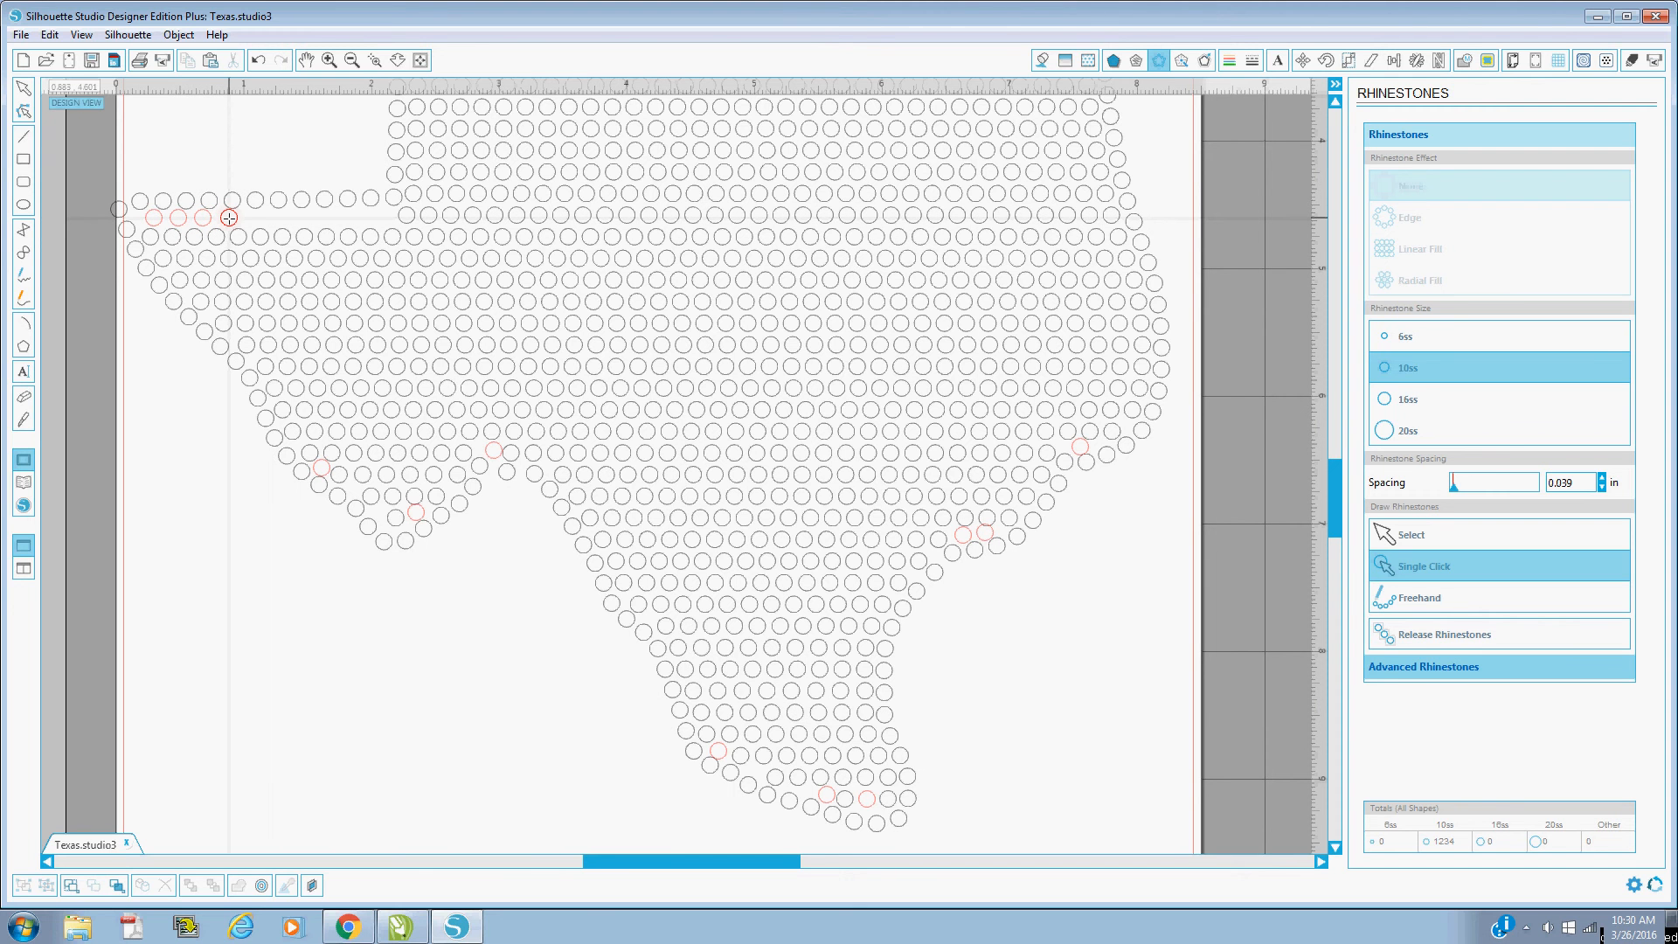
click(229, 218)
click(253, 217)
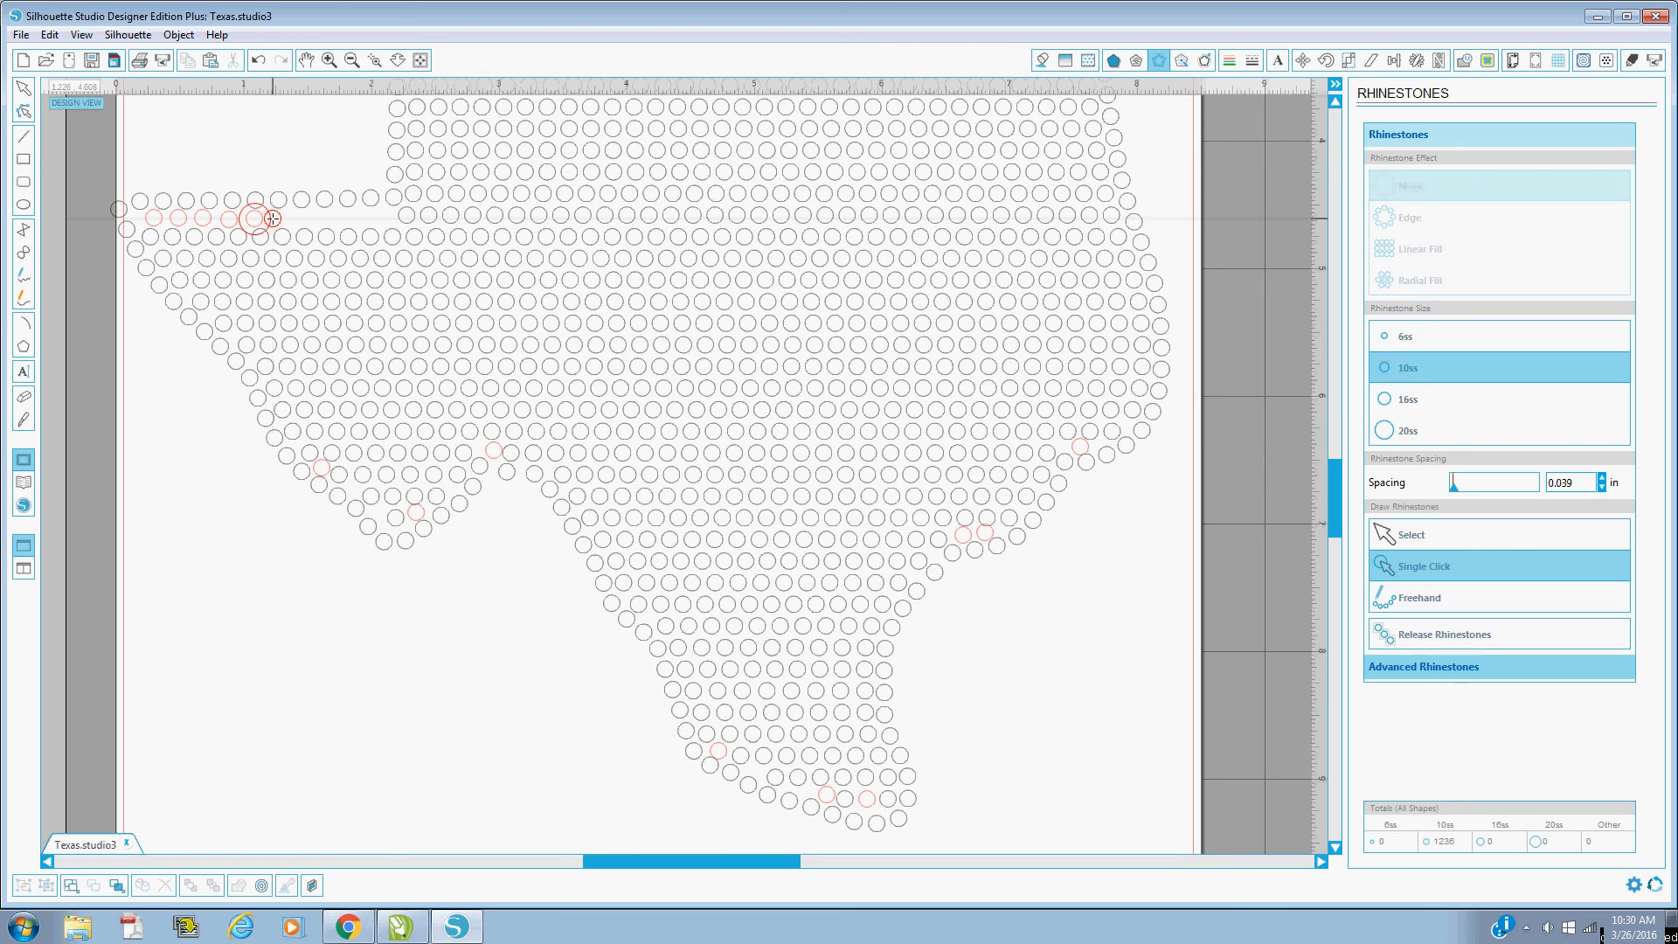
click(281, 218)
click(308, 217)
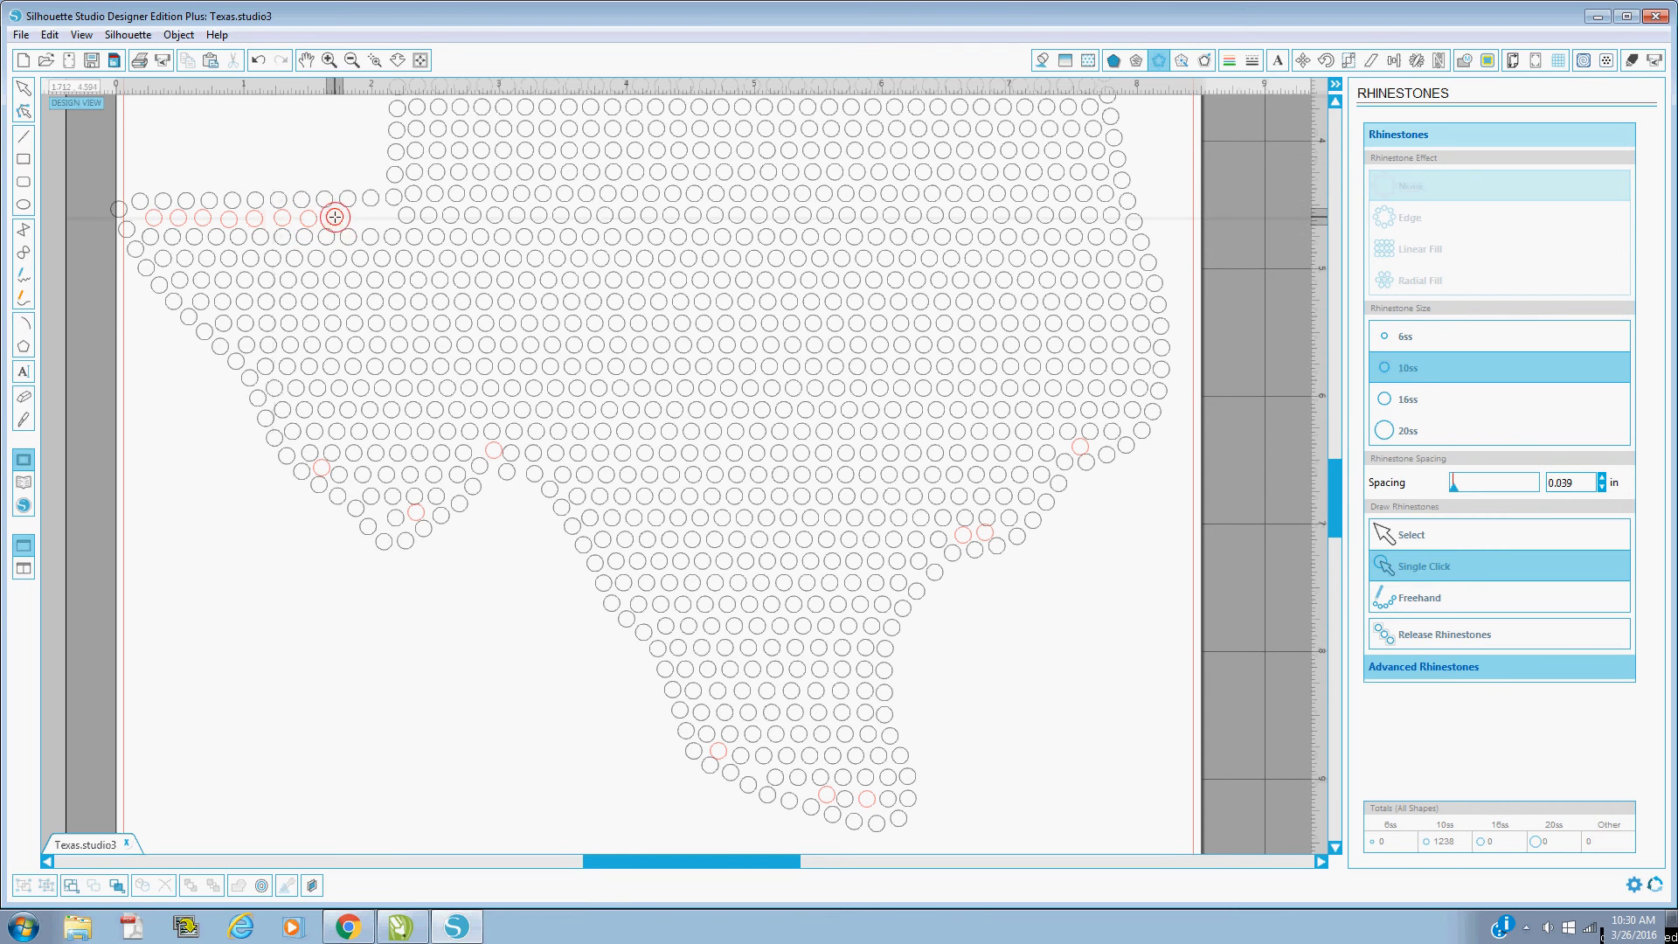
click(335, 217)
click(361, 218)
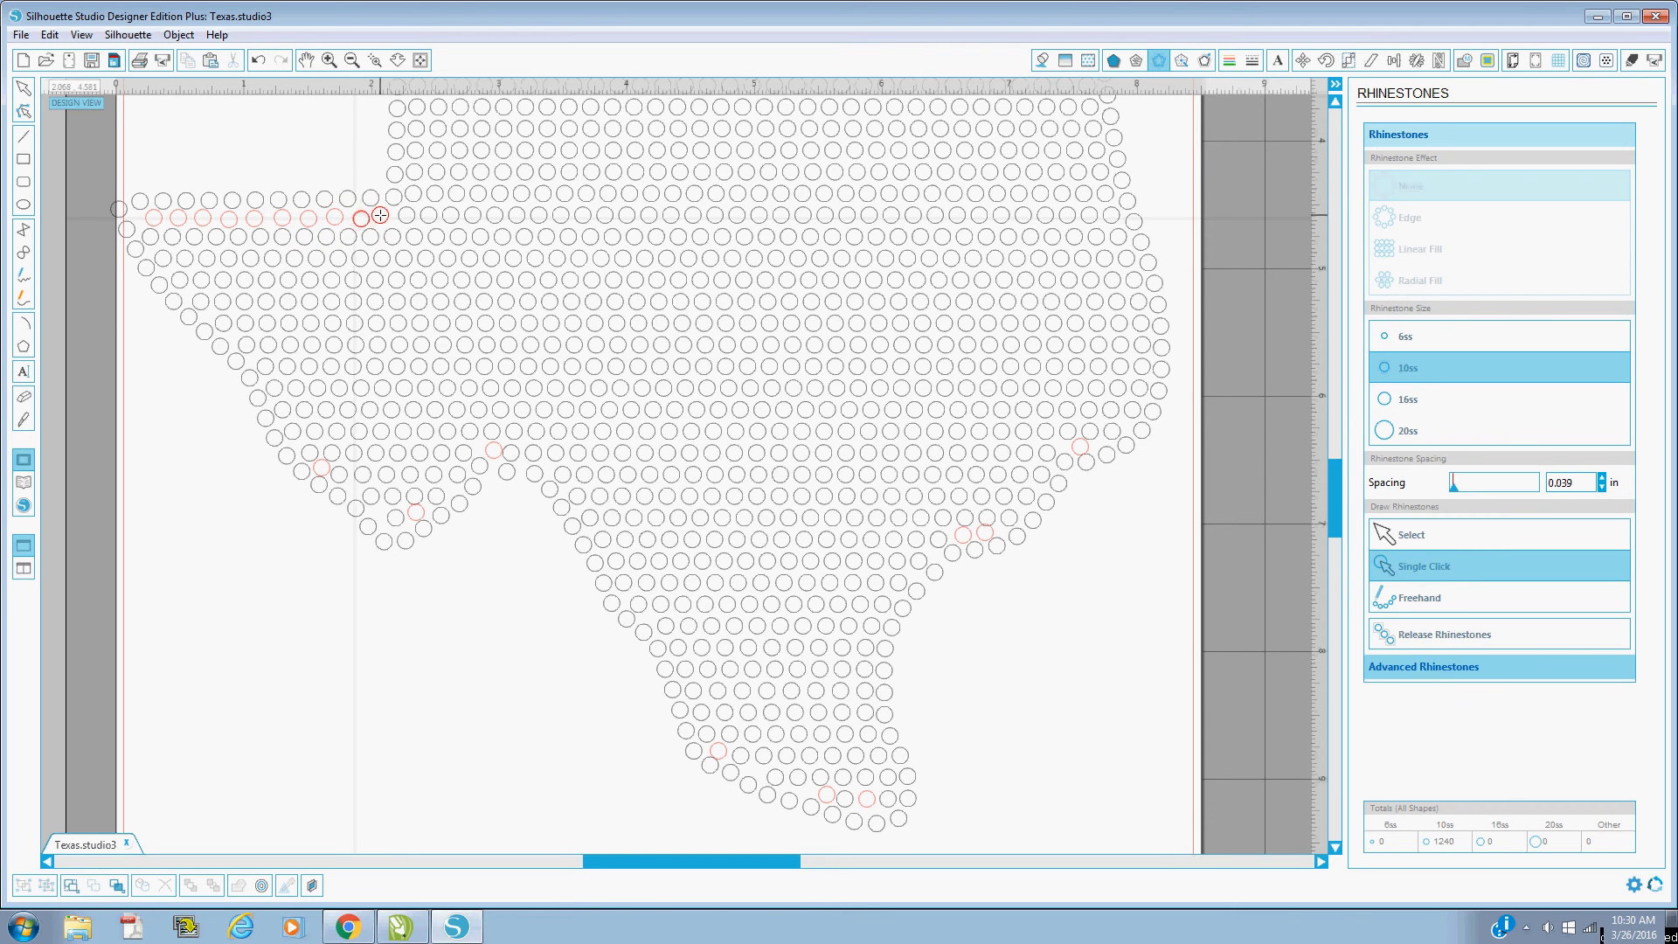
click(381, 216)
Step: Draw a rectangle about 8.8 in wide and 9.2 in tall around the whole rhinestone Texas design
click(354, 60)
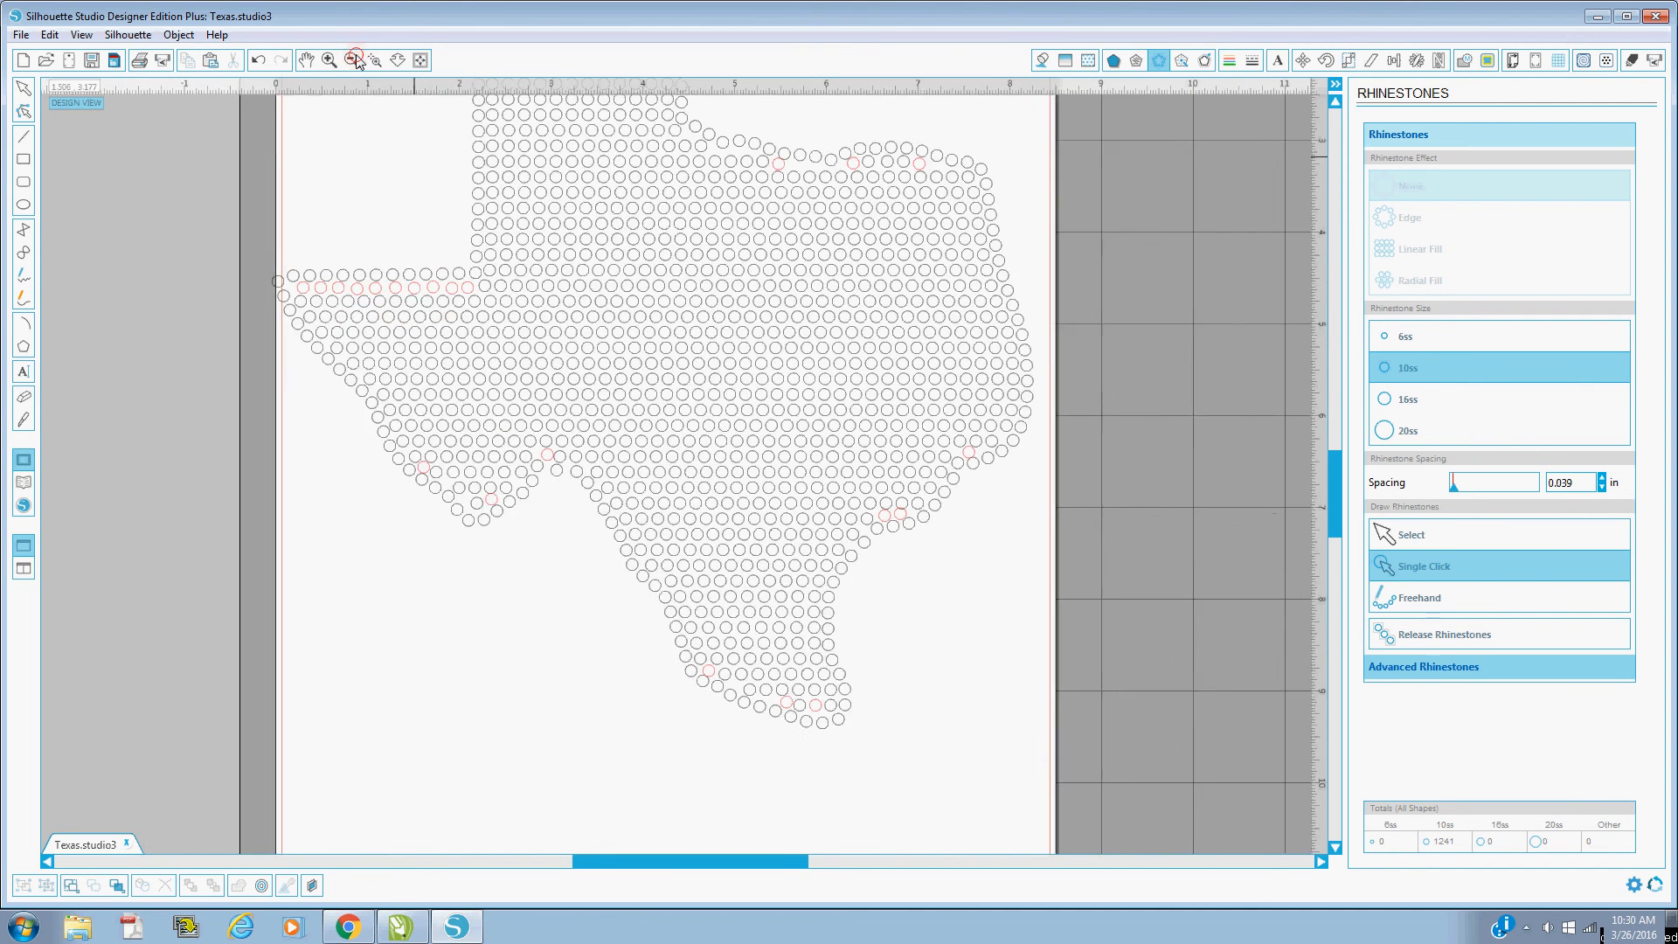
click(354, 59)
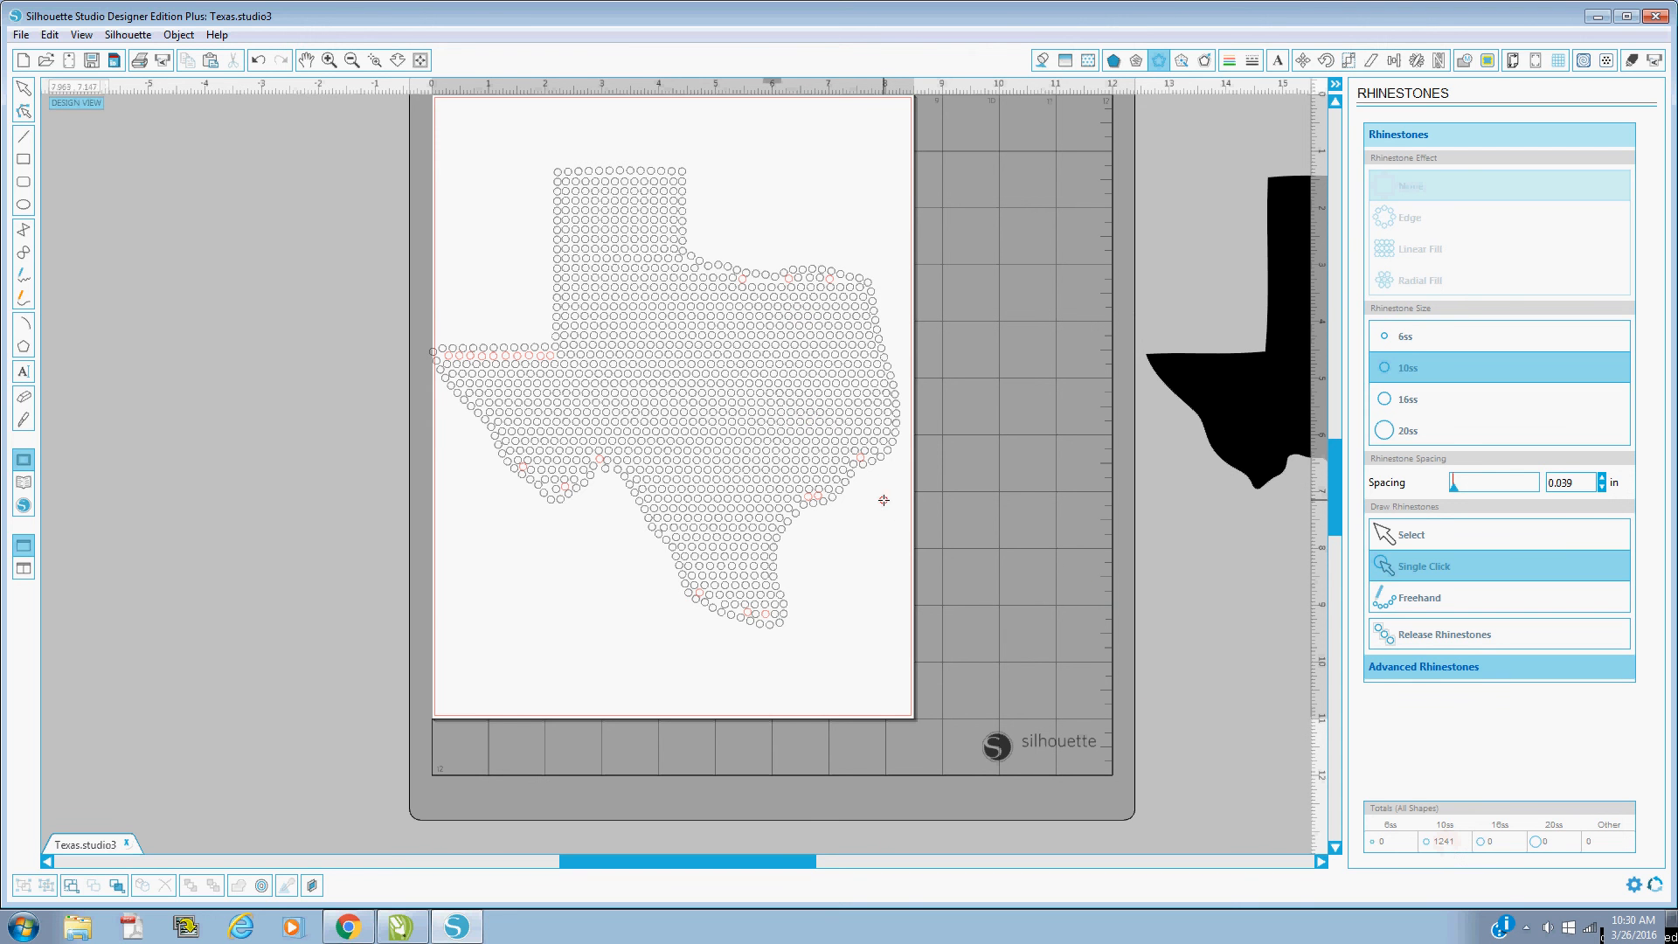
click(22, 90)
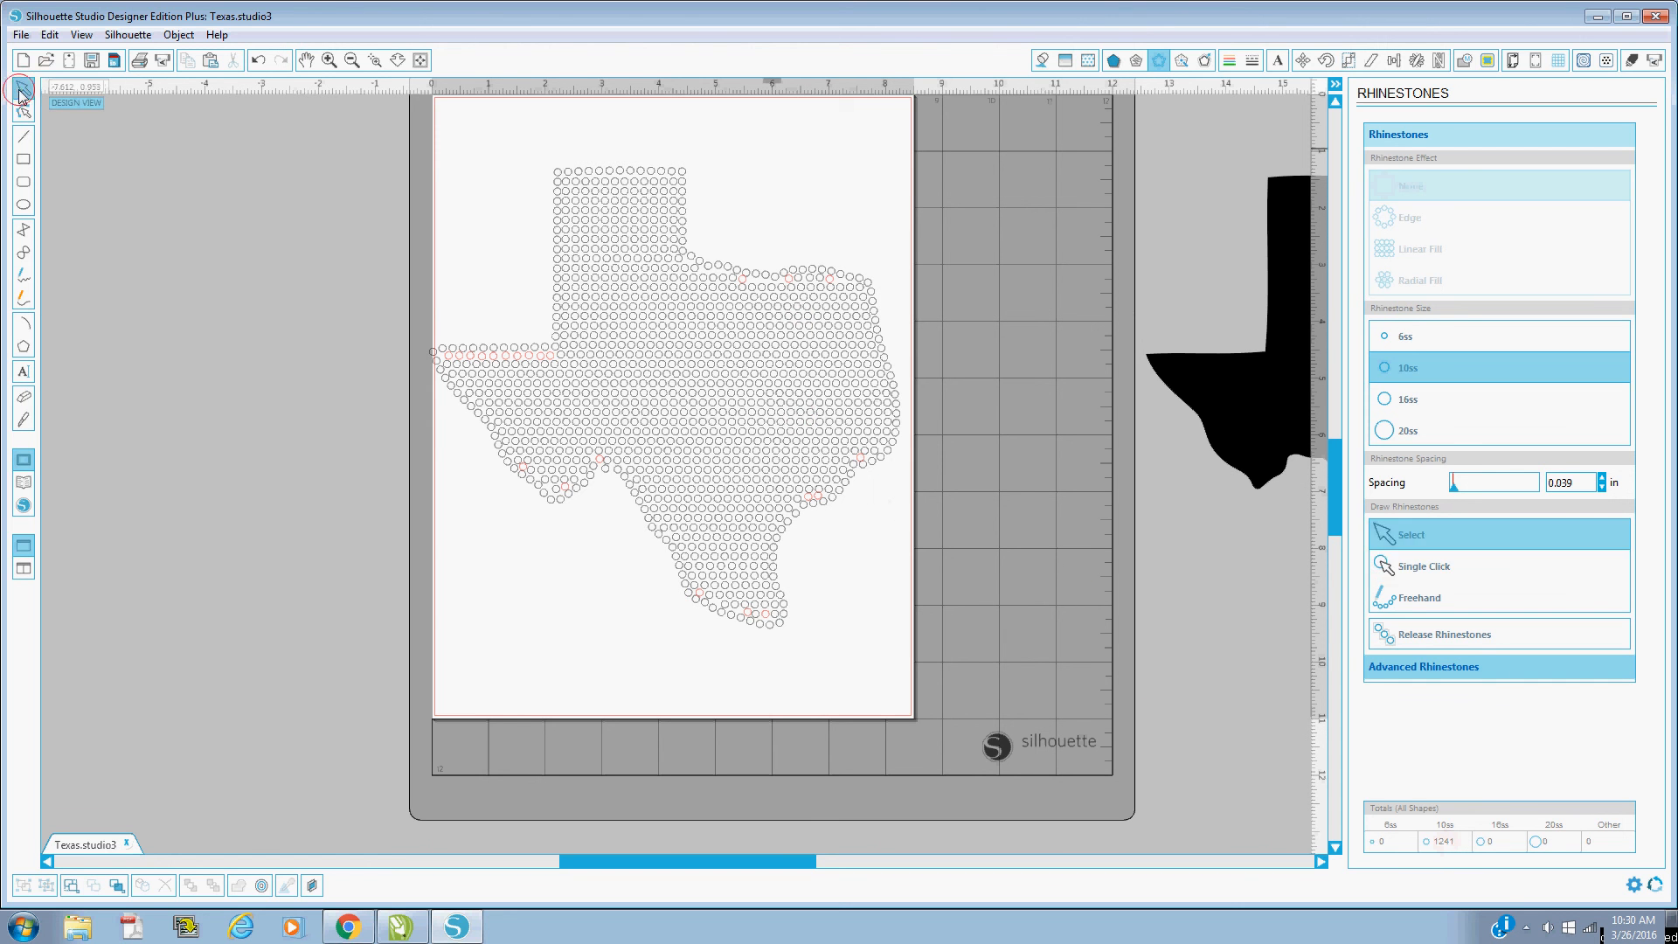
click(23, 162)
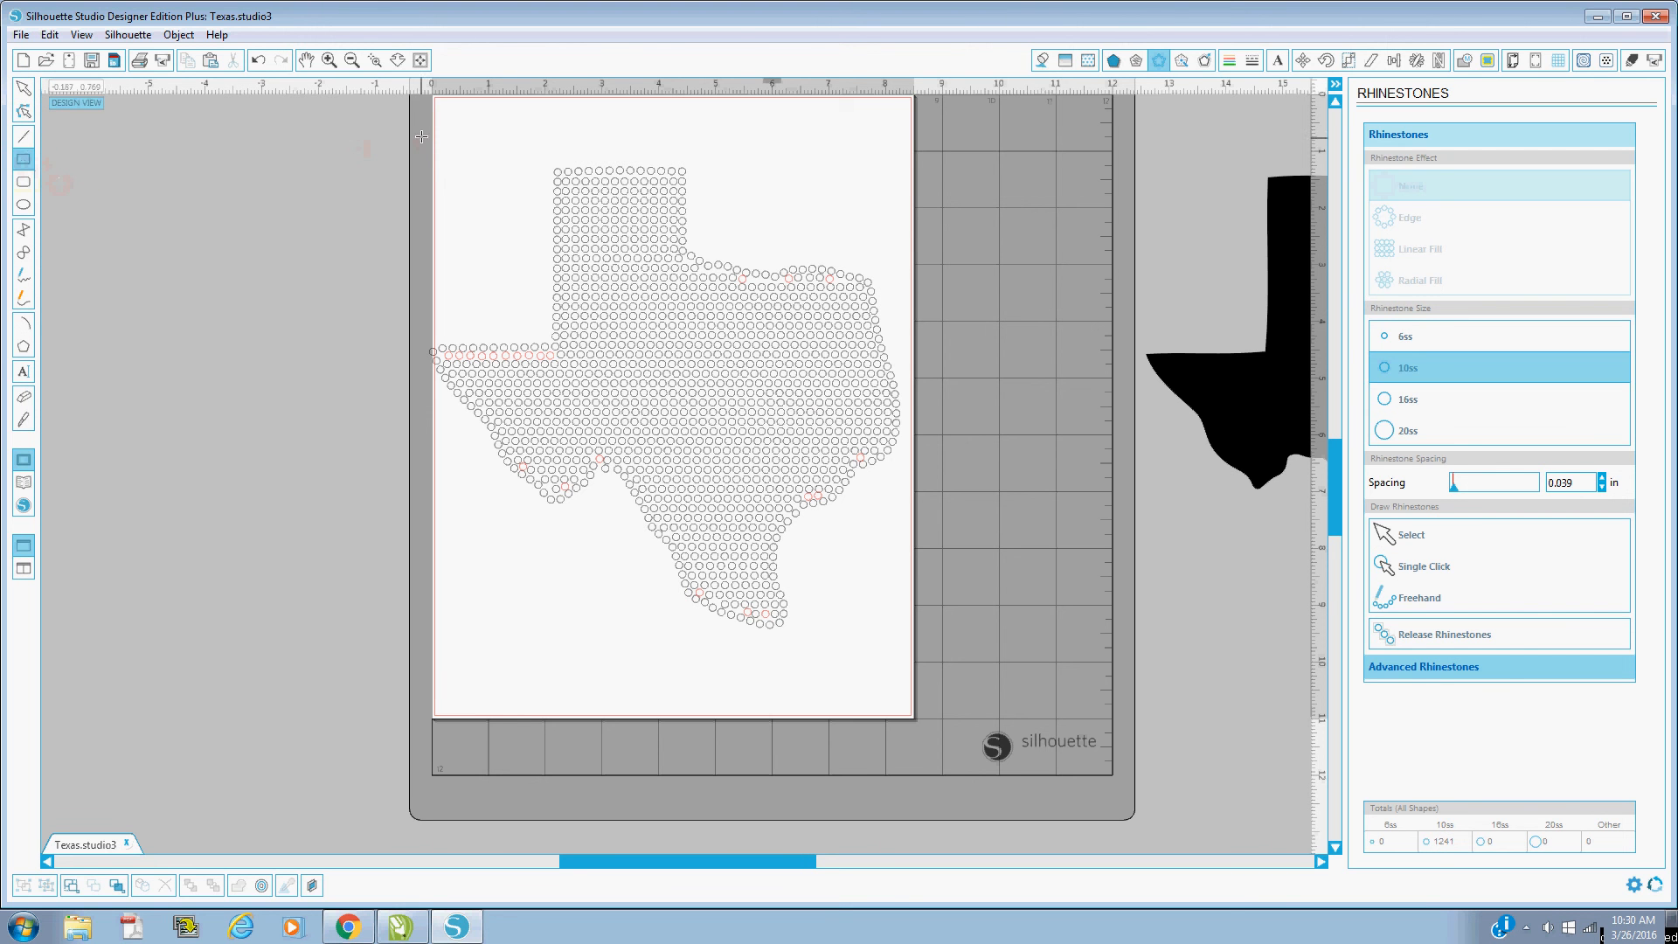
drag(416, 122, 917, 641)
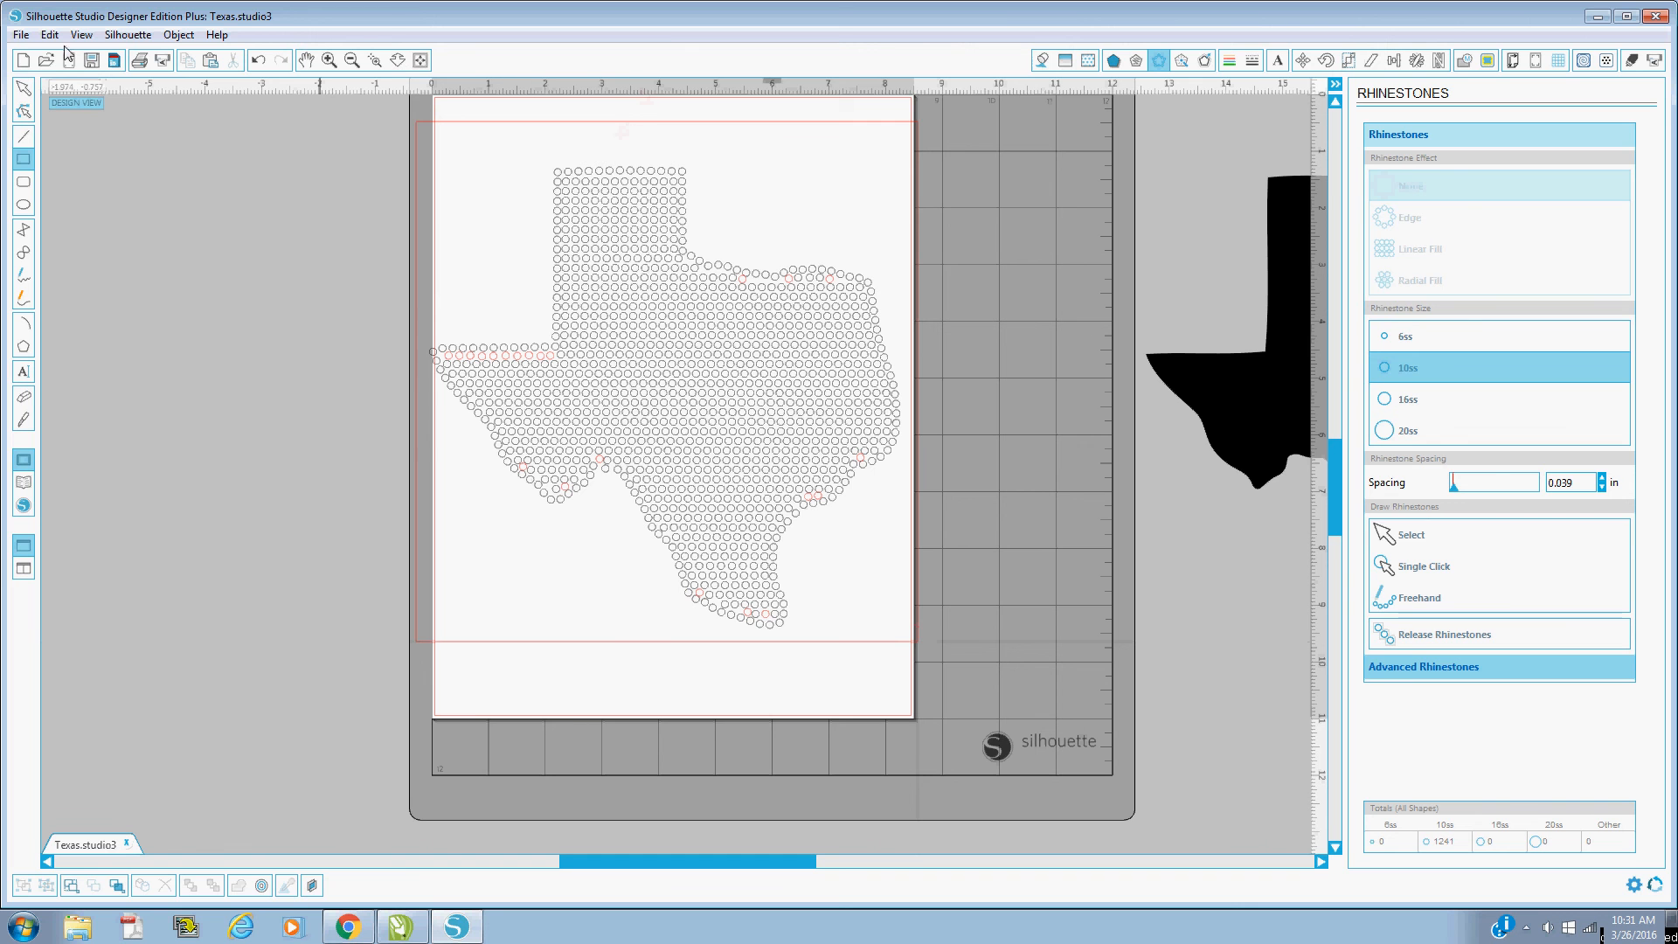
Step: Tighten the rectangle by bringing its top and left edges closer to the design, to about 8.7 in wide and 8.5 in tall
click(23, 88)
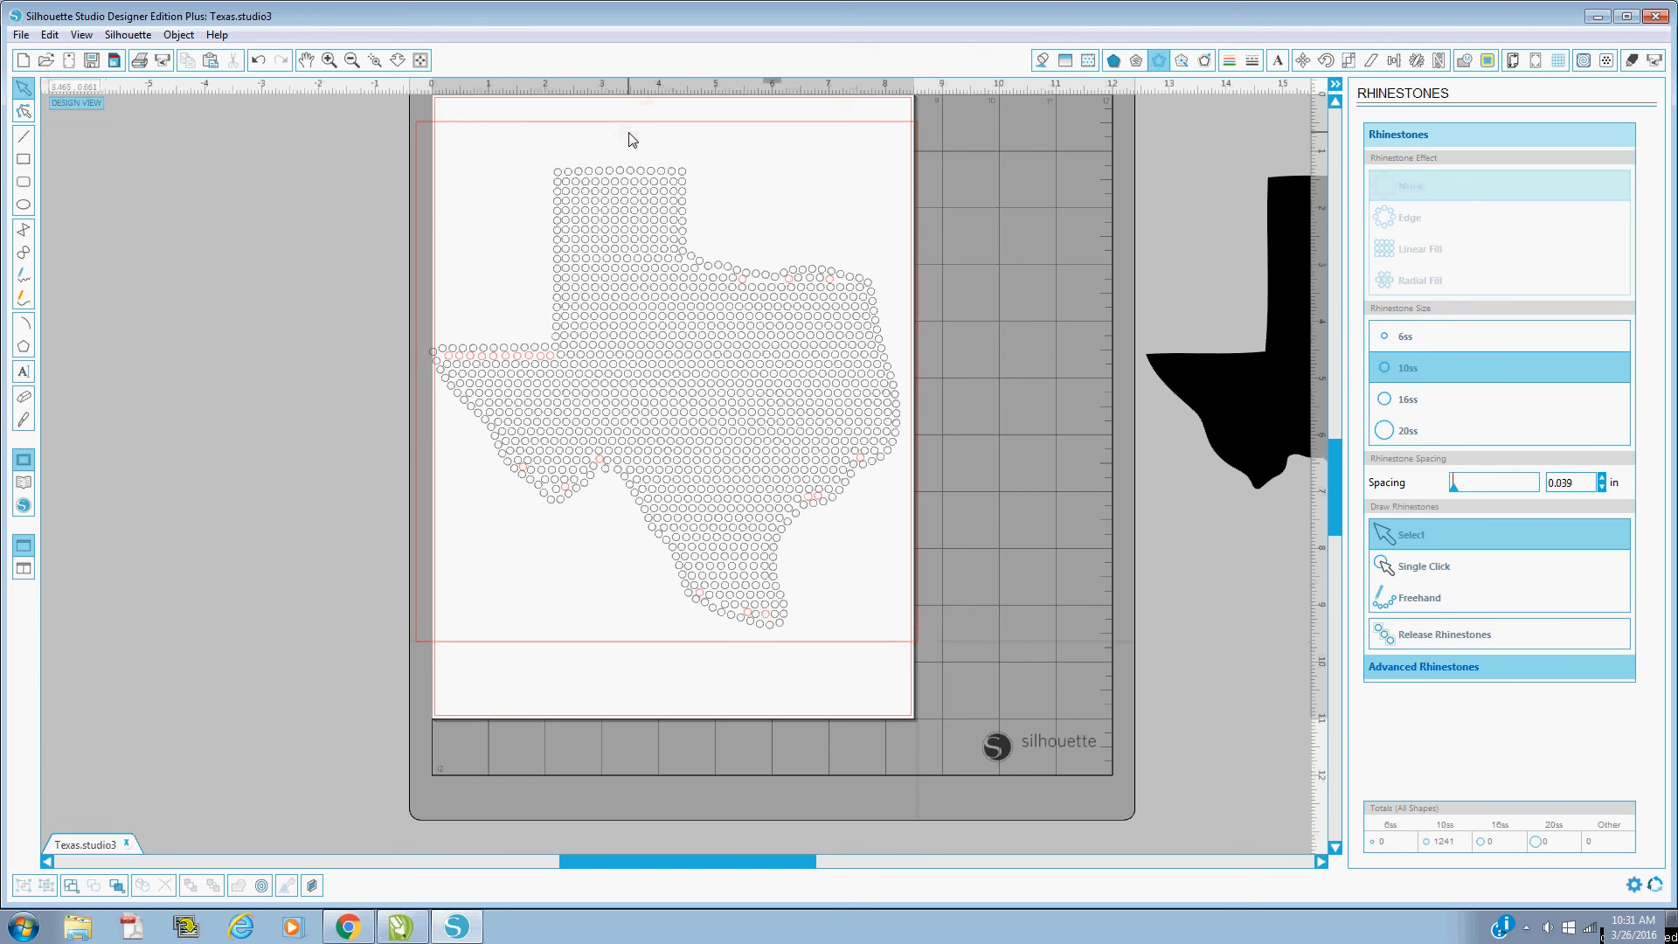
click(640, 121)
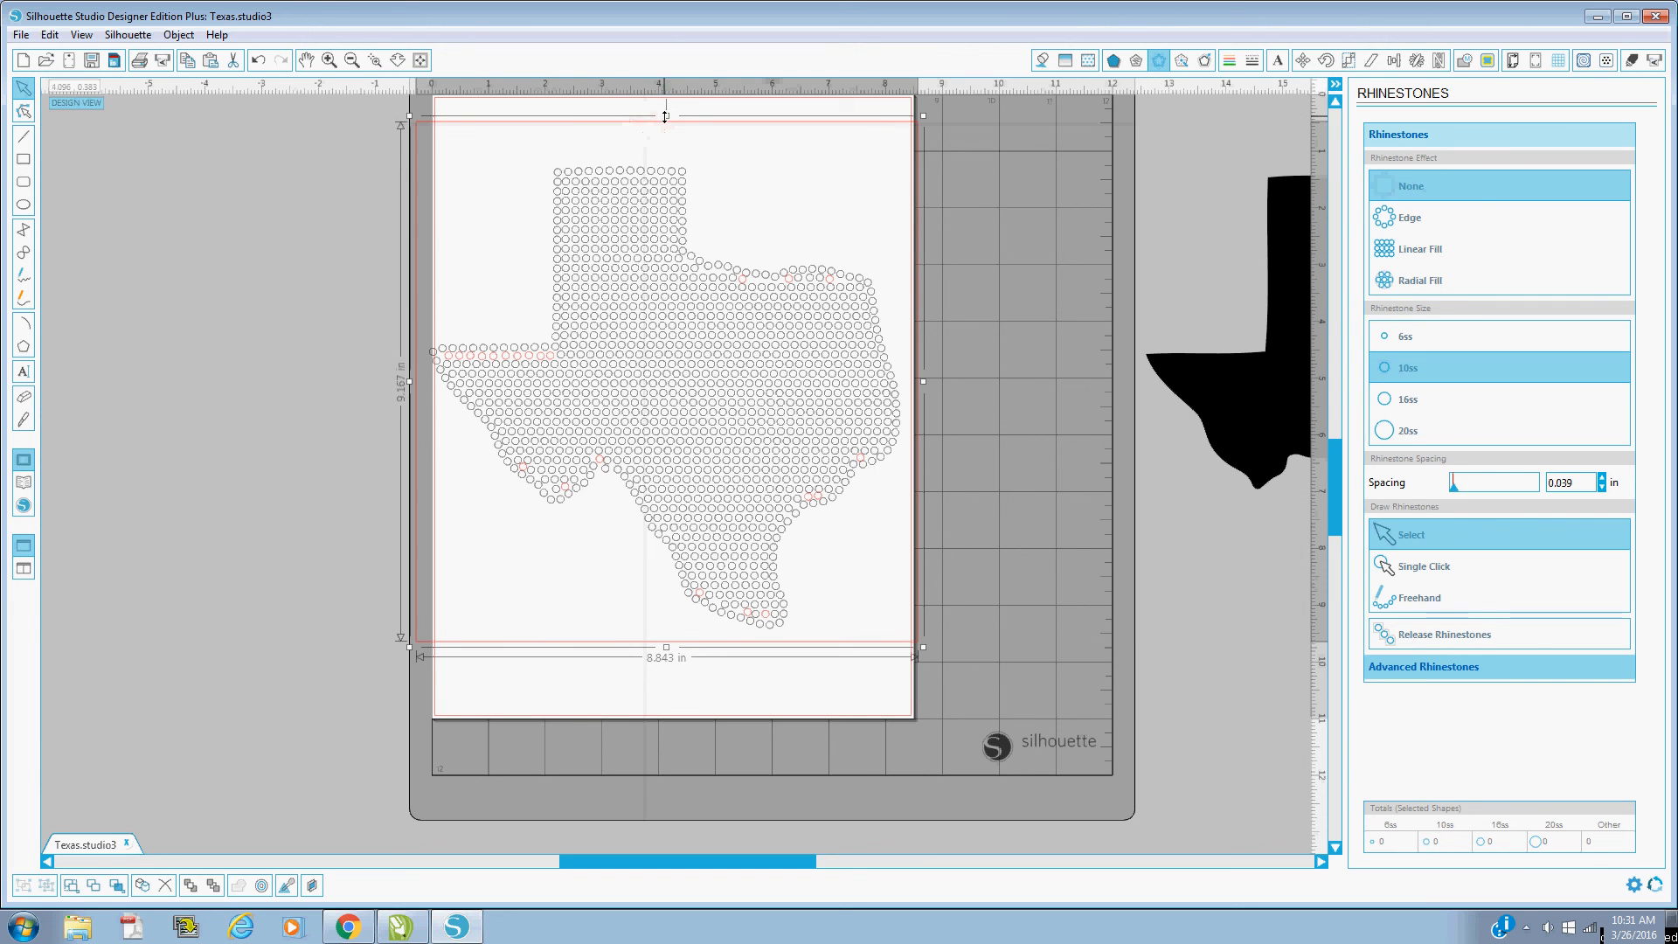
drag(667, 118, 673, 158)
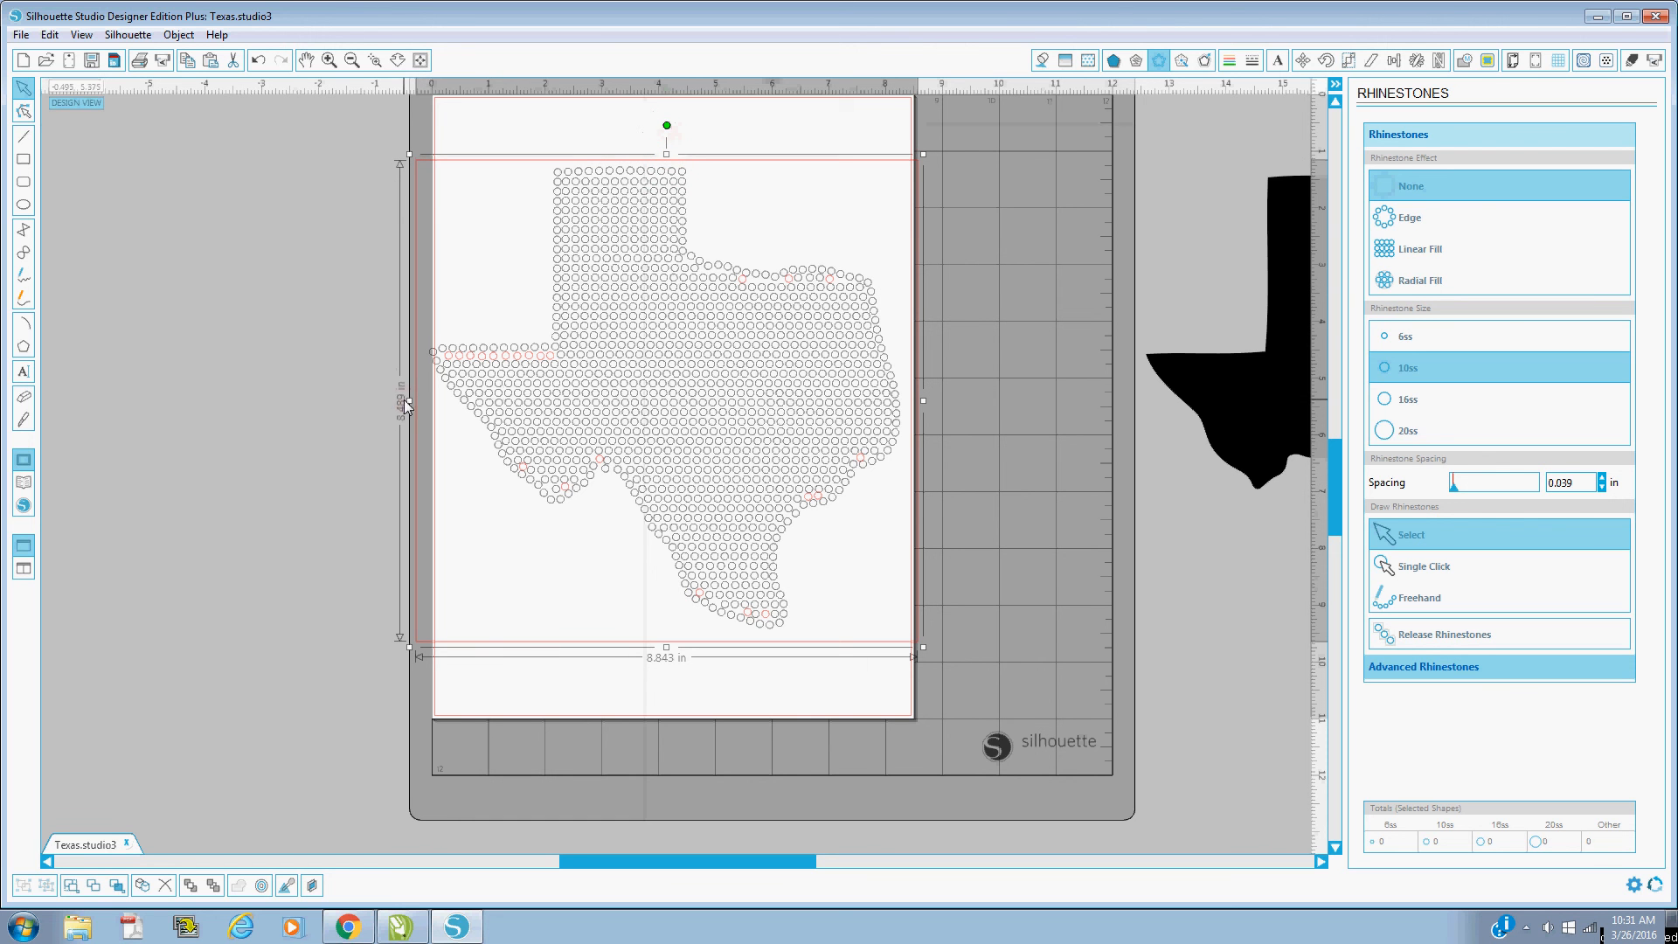
drag(409, 399, 414, 399)
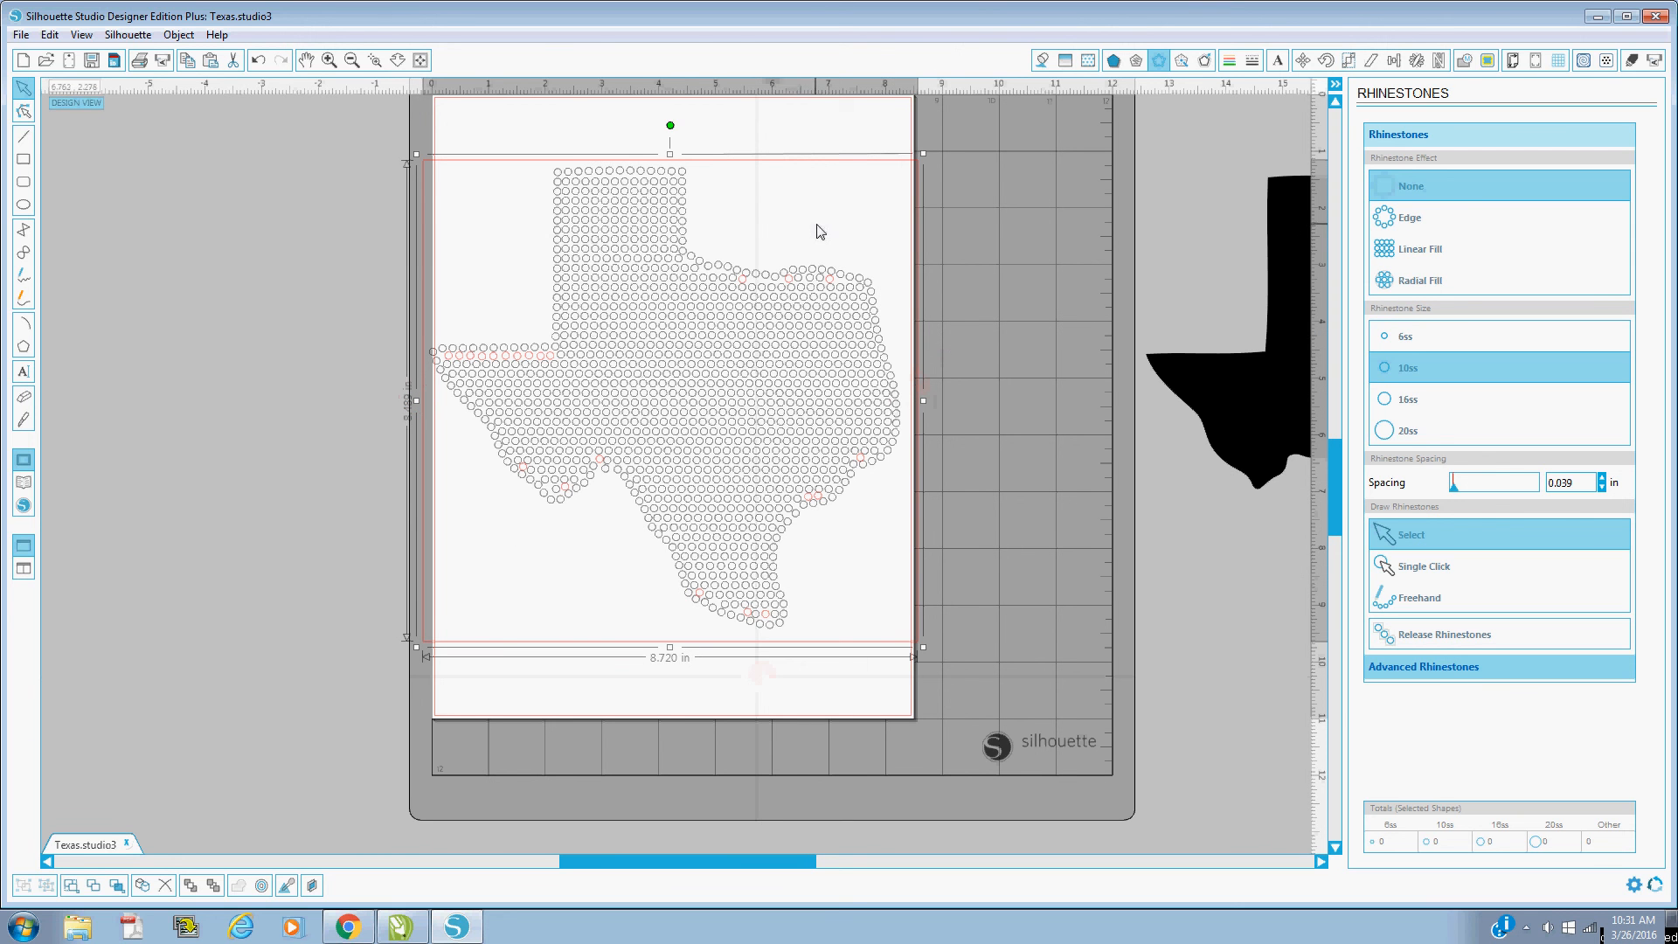
click(331, 610)
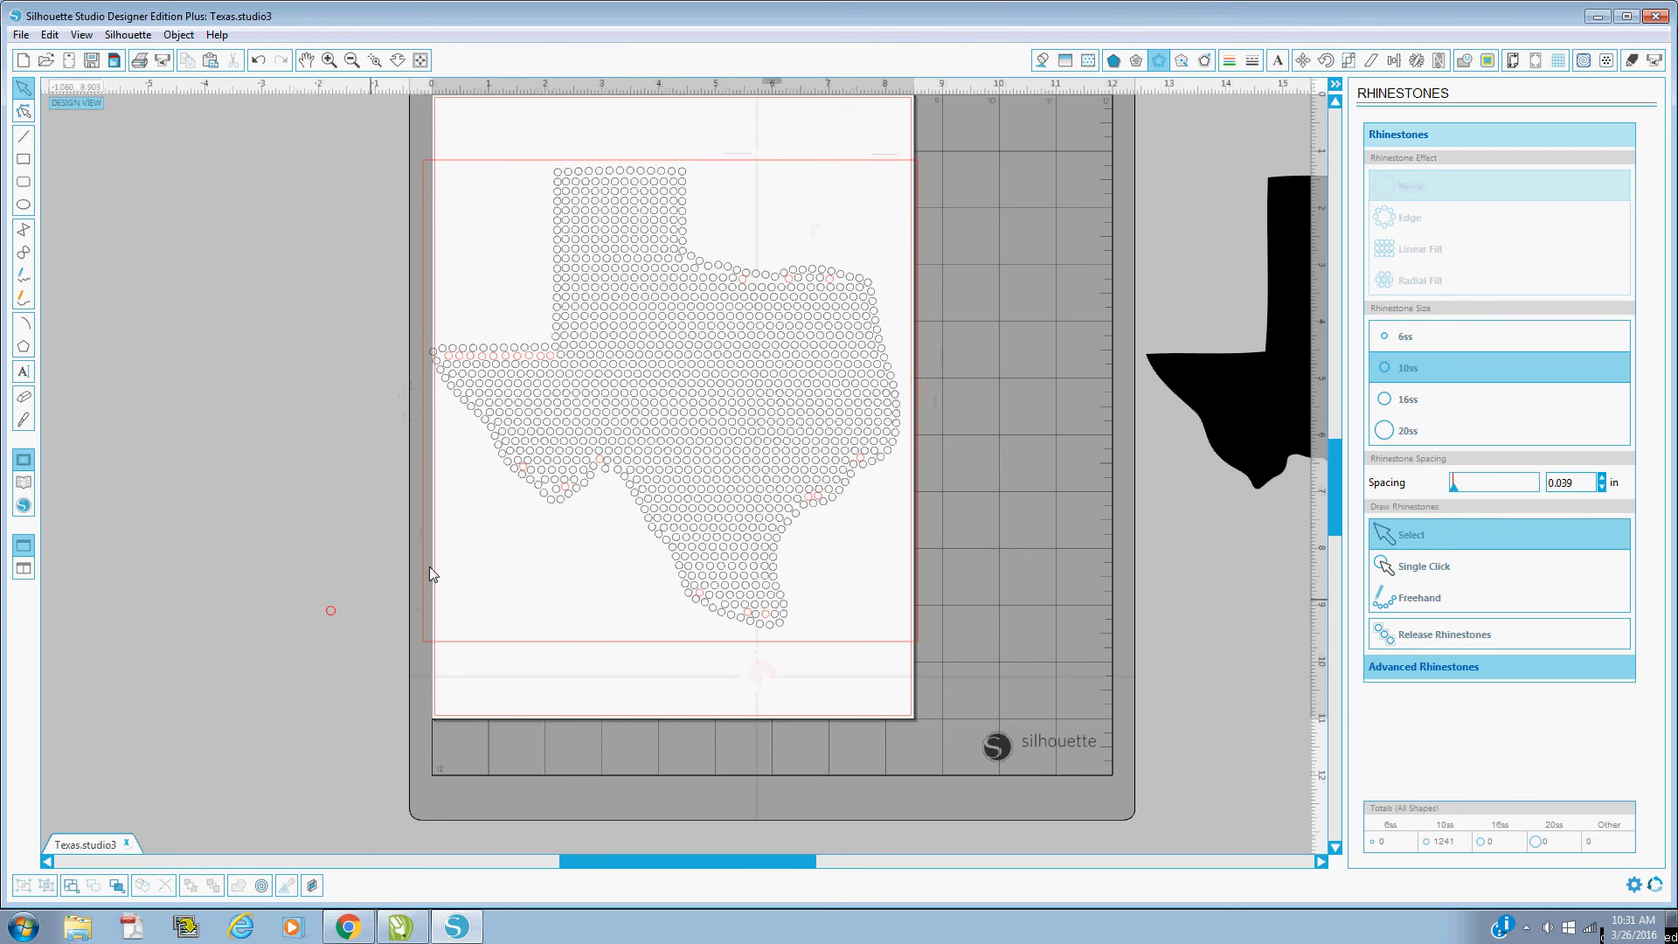
click(329, 59)
drag(1328, 511, 1325, 484)
click(1325, 484)
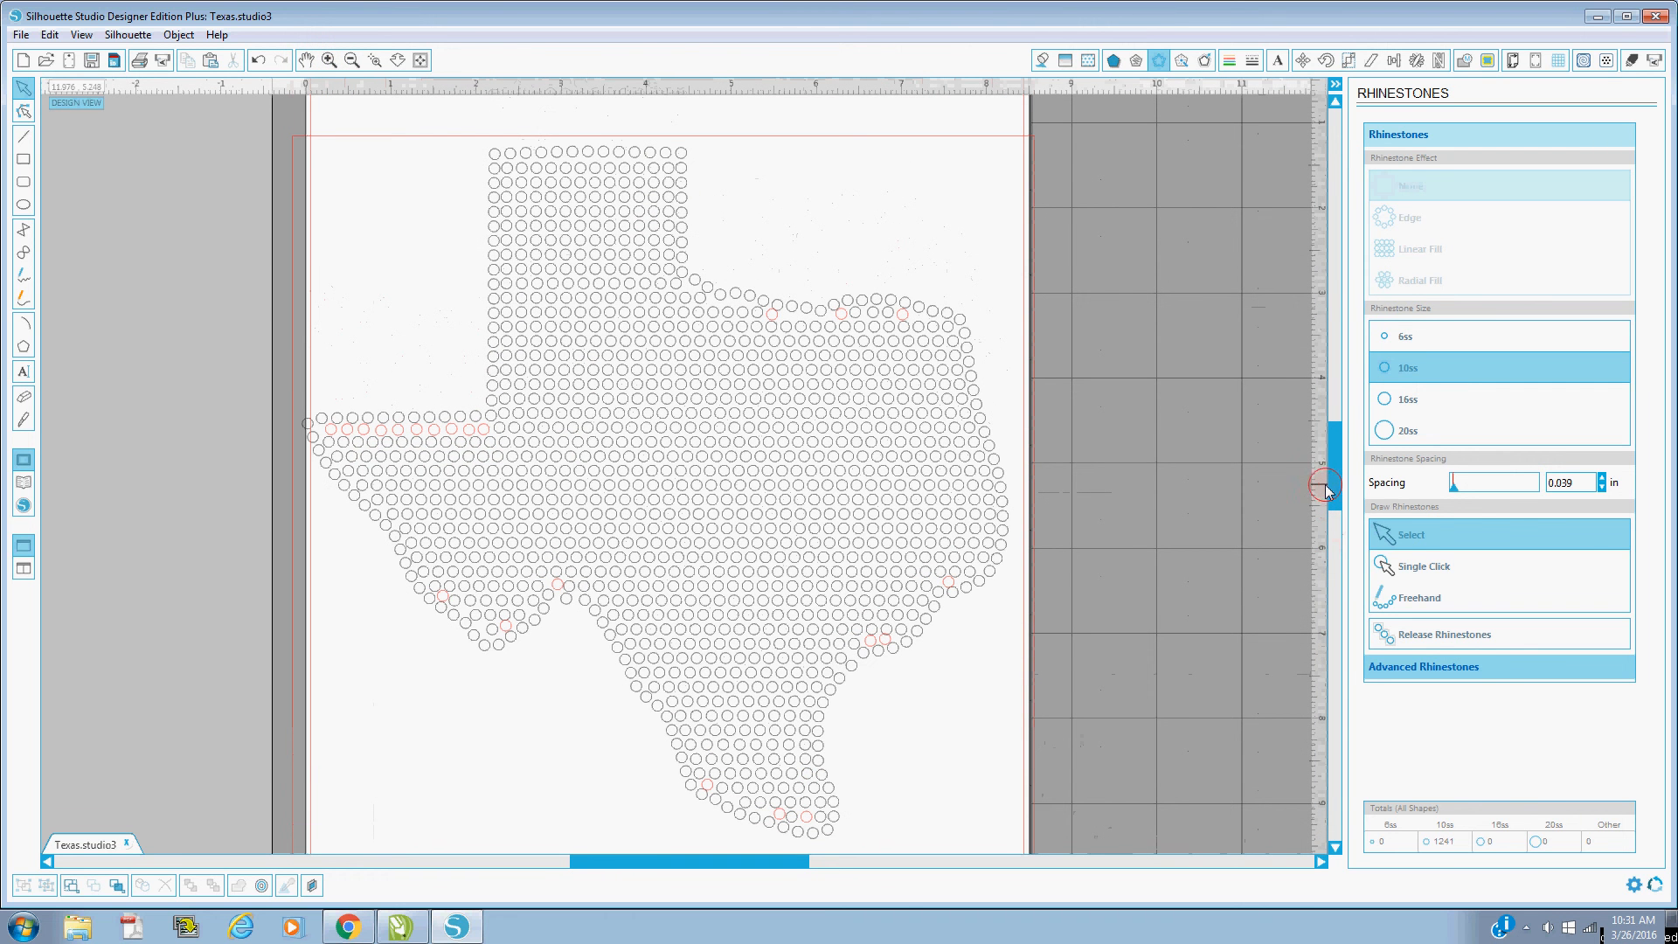